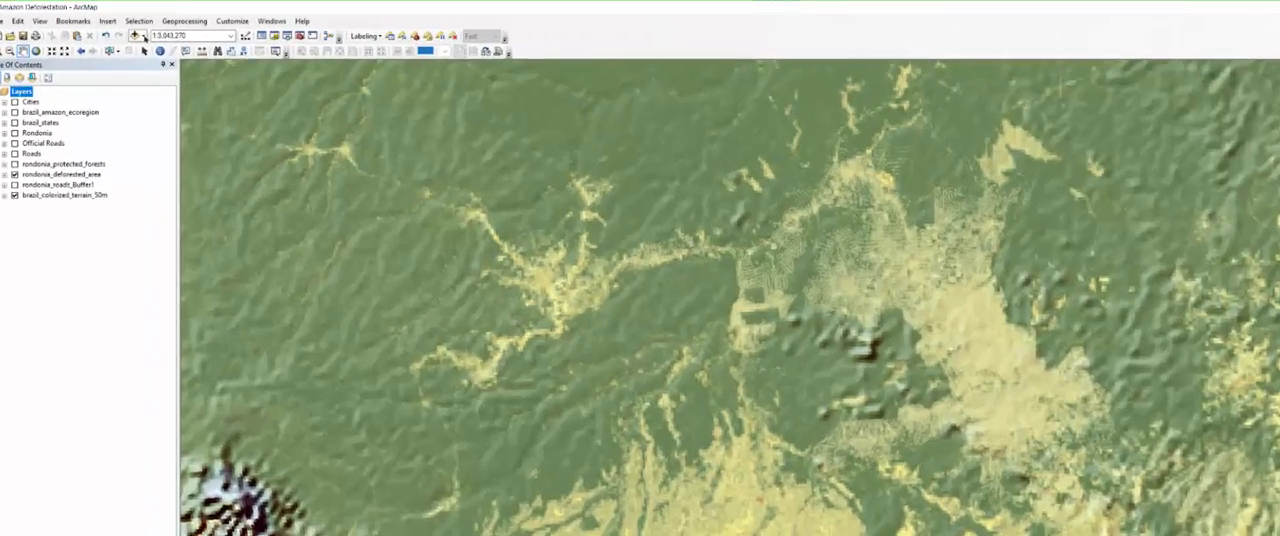
- Add the rondonia_proposed_road raster from brazil.gdb to the map
click(144, 37)
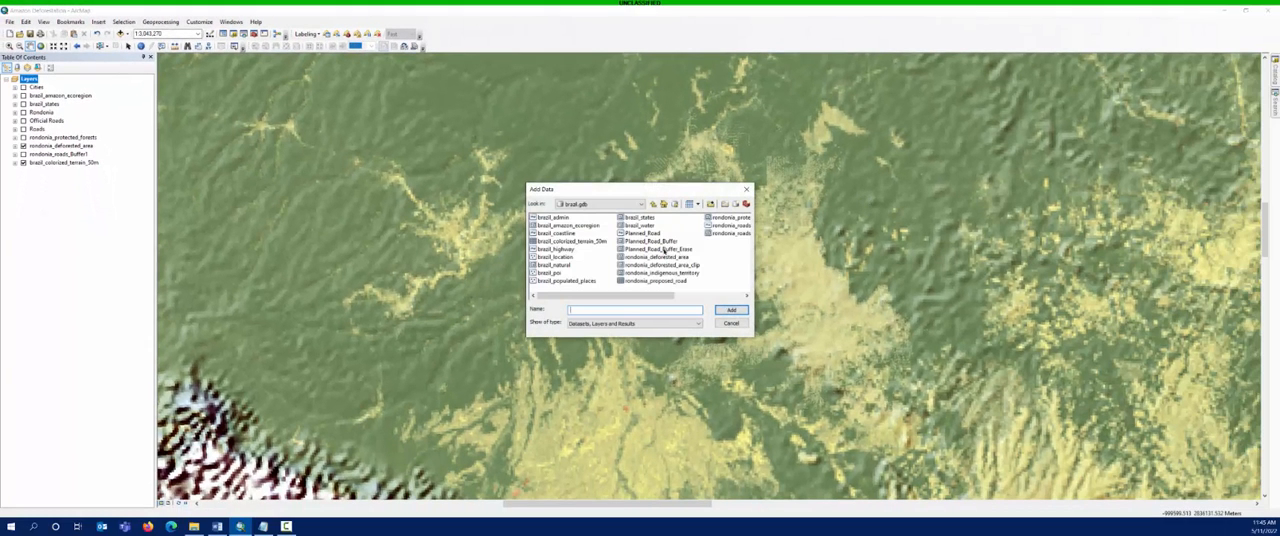
click(663, 250)
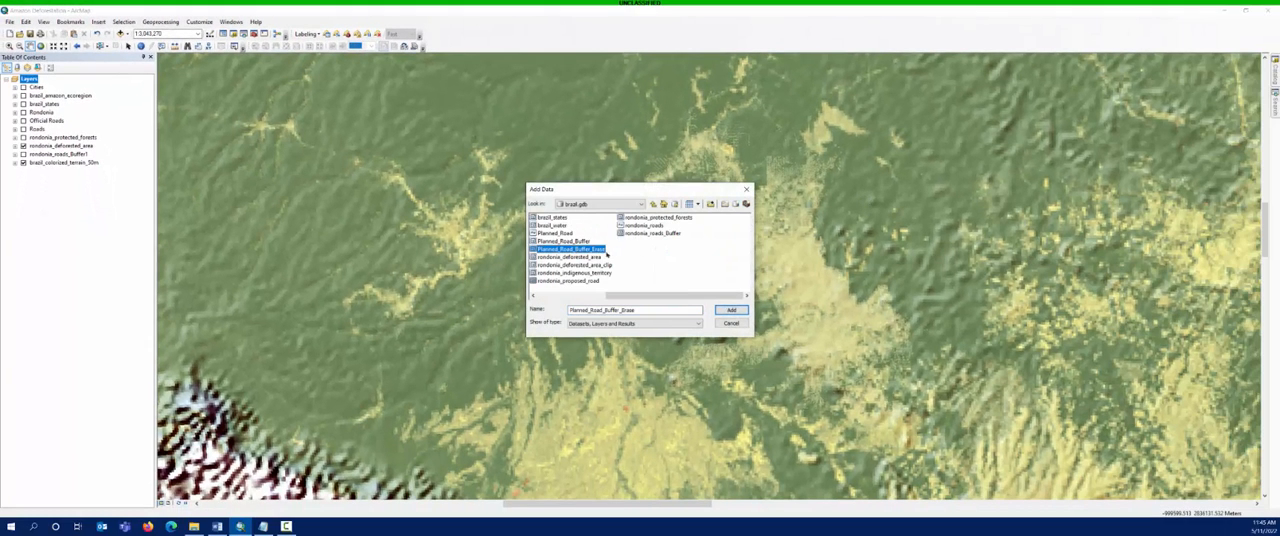
click(590, 281)
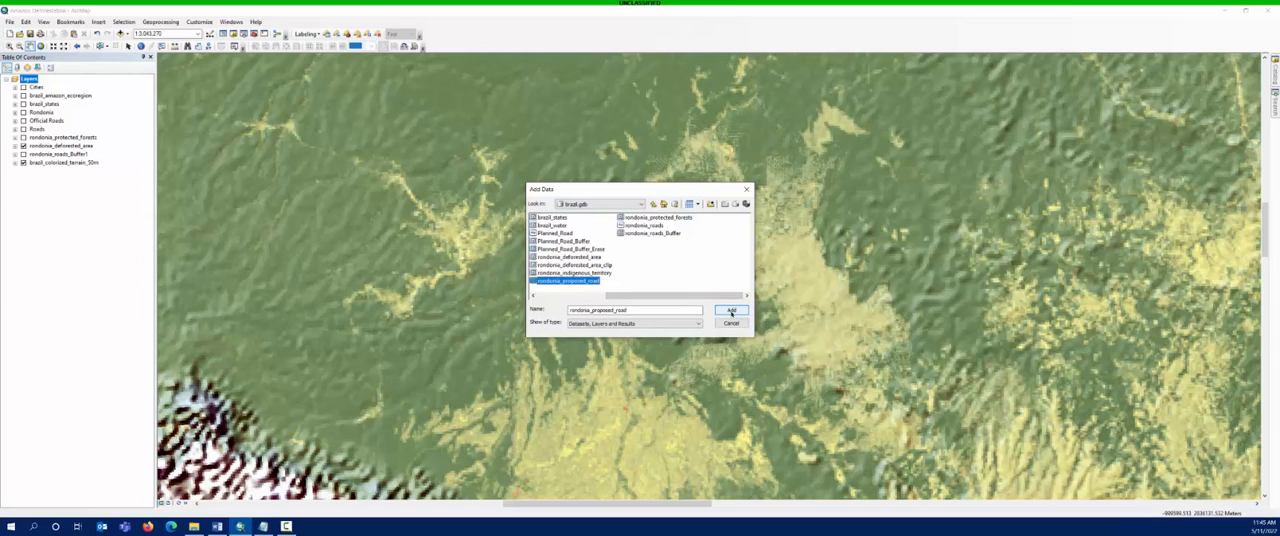
click(731, 311)
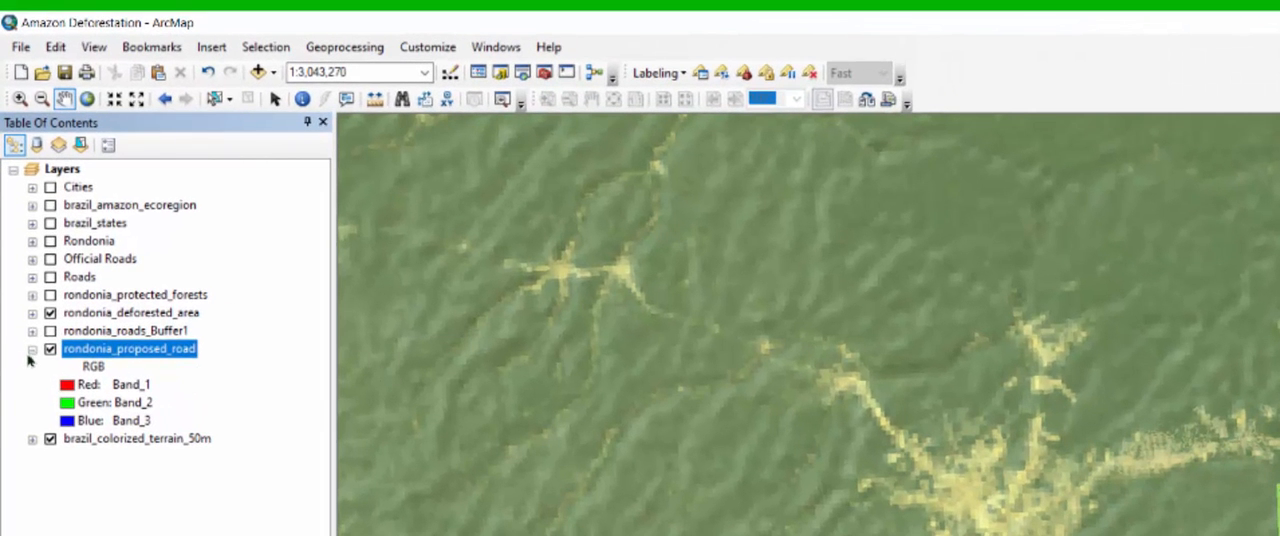
- Move the rondonia_proposed_road layer directly above rondonia_roads_Buffer1 in the layer order and expand its band legend
click(32, 351)
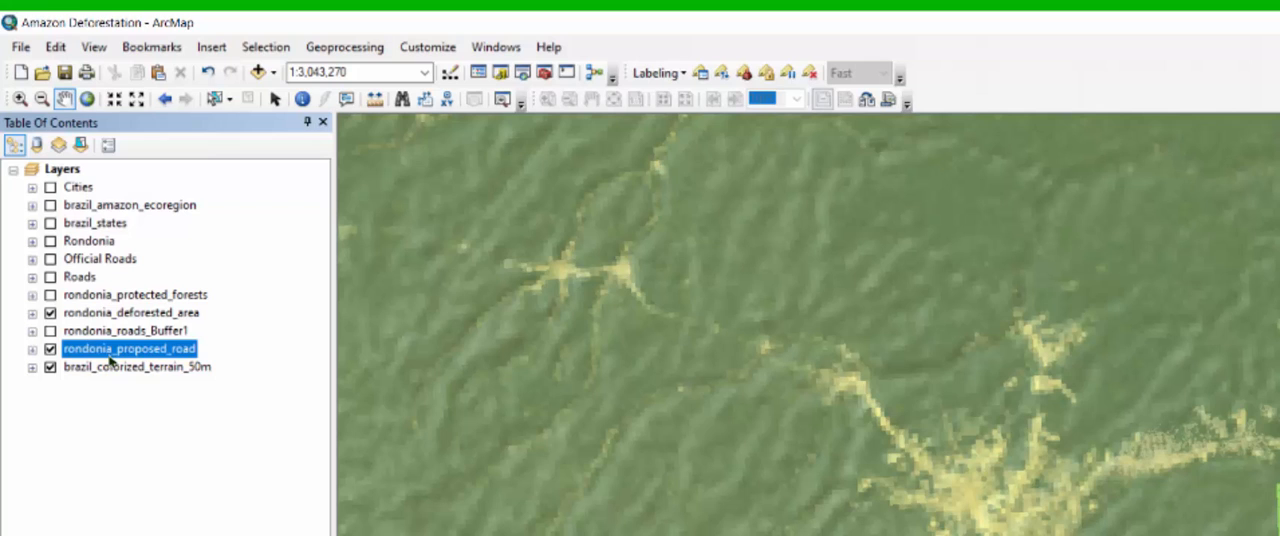
drag(111, 357, 104, 328)
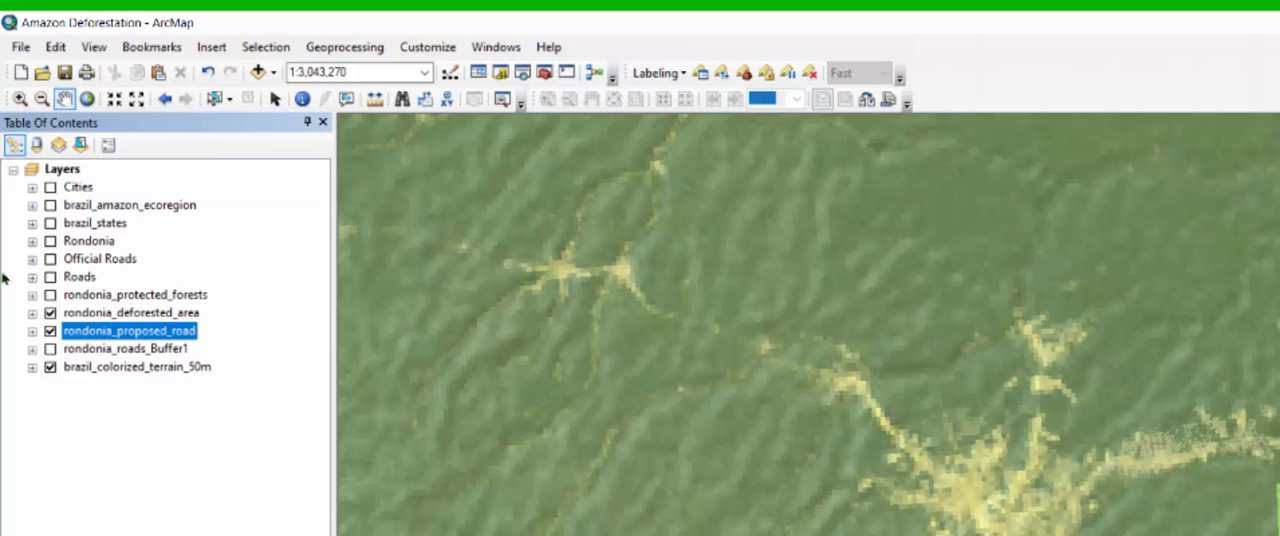
click(33, 331)
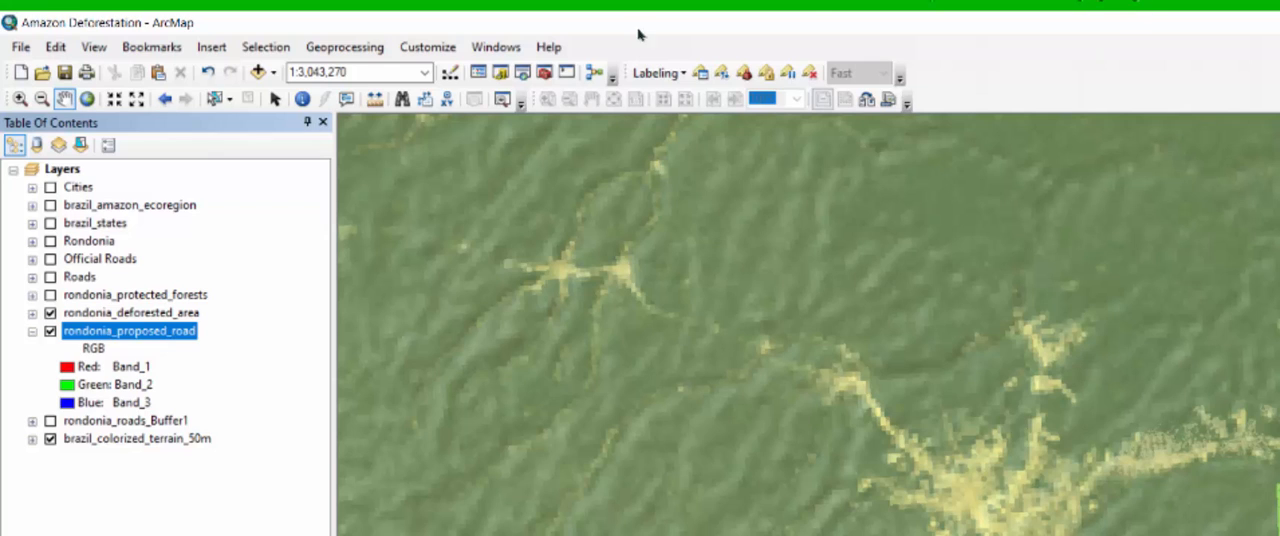
- Show only the rondonia_proposed_road and brazil_colorized_terrain_50m layers, and zoom the map to the proposed road layer's extent
right_click(70, 172)
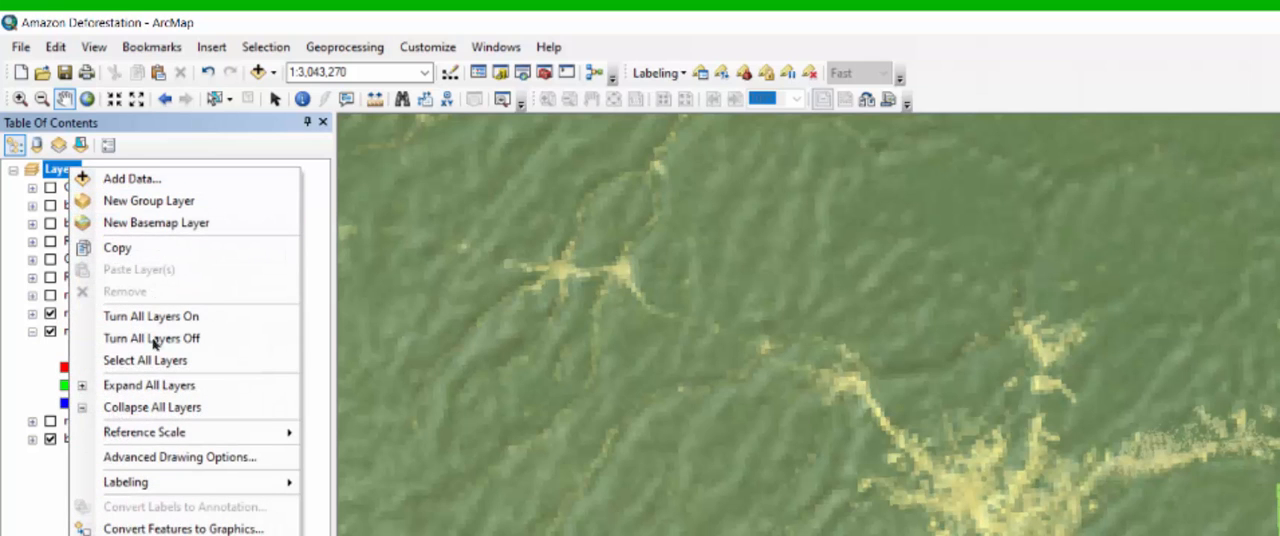
click(154, 340)
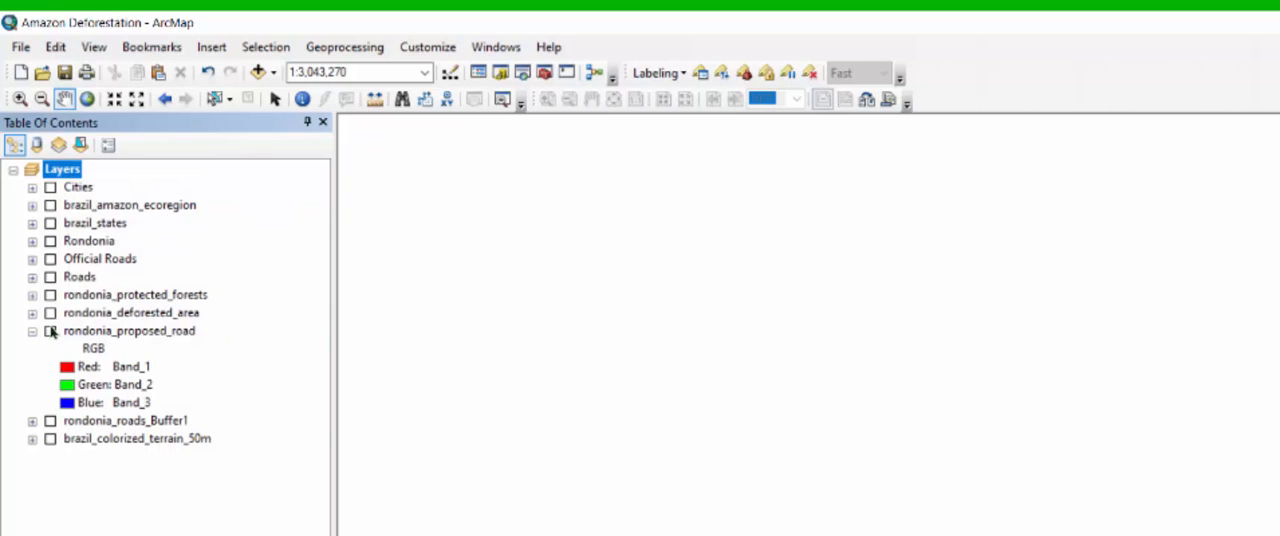
click(50, 331)
click(50, 438)
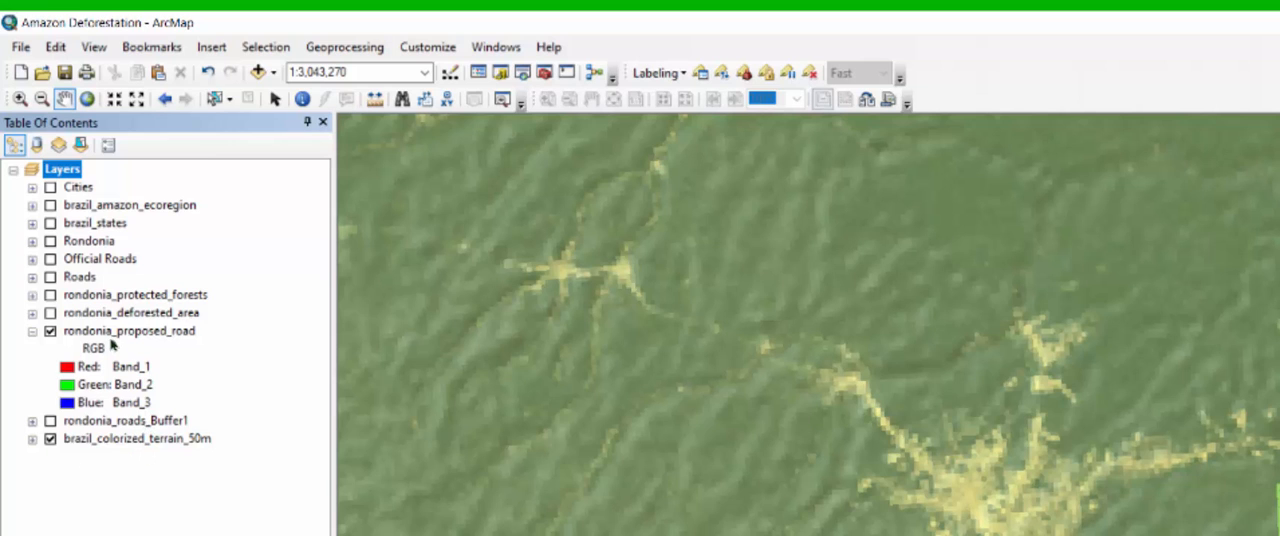
right_click(110, 331)
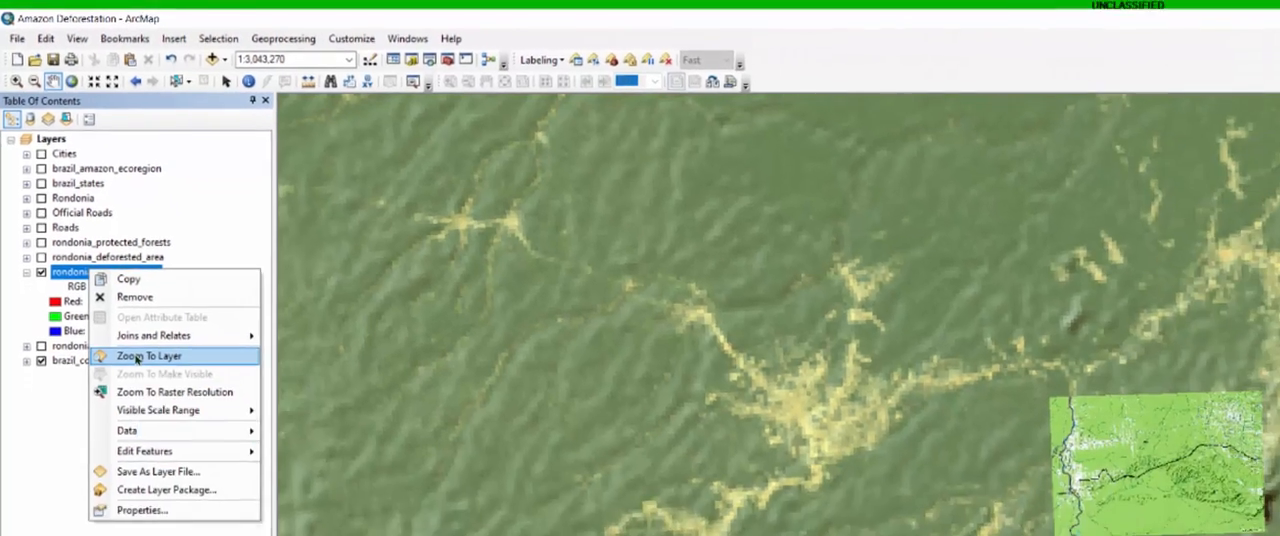
click(165, 433)
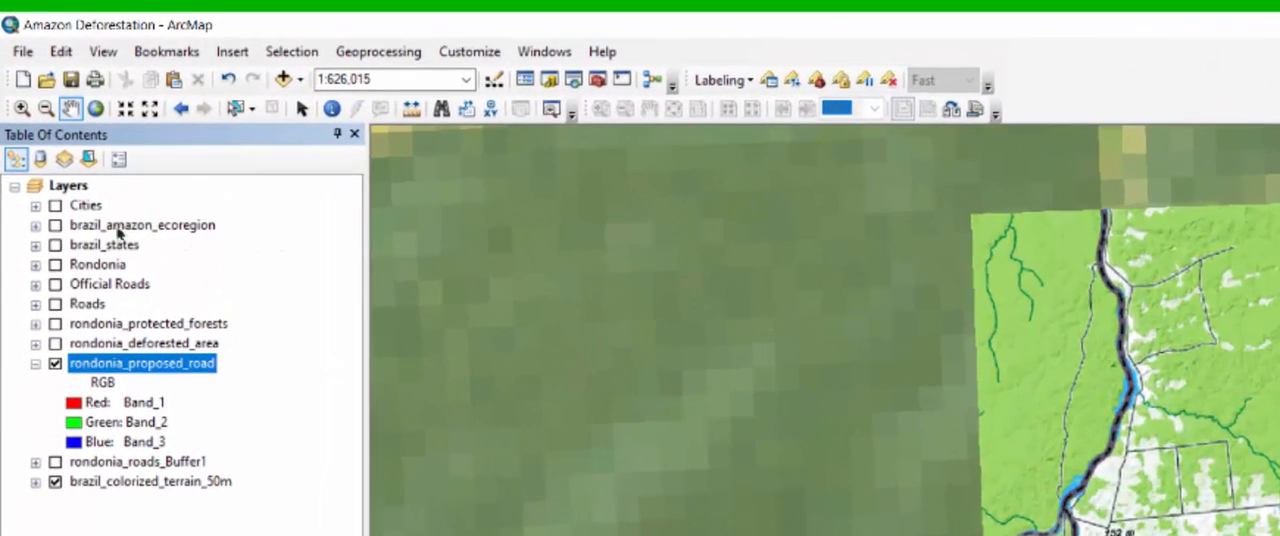
- Turn on the Cities, Official Roads and rondonia_protected_forests layers
click(55, 207)
click(55, 285)
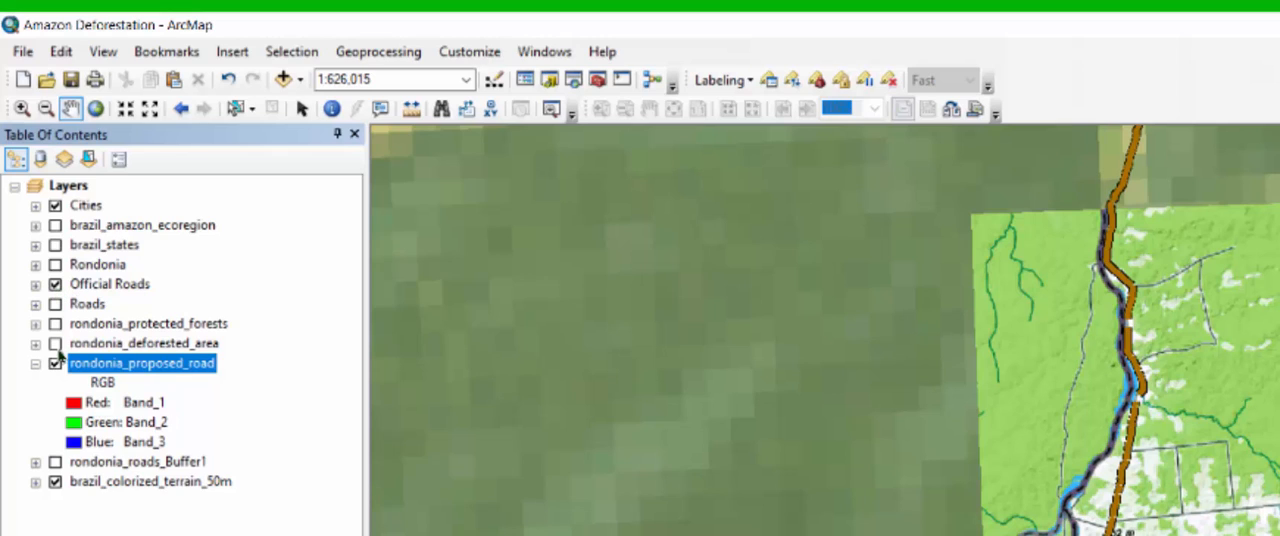
click(55, 324)
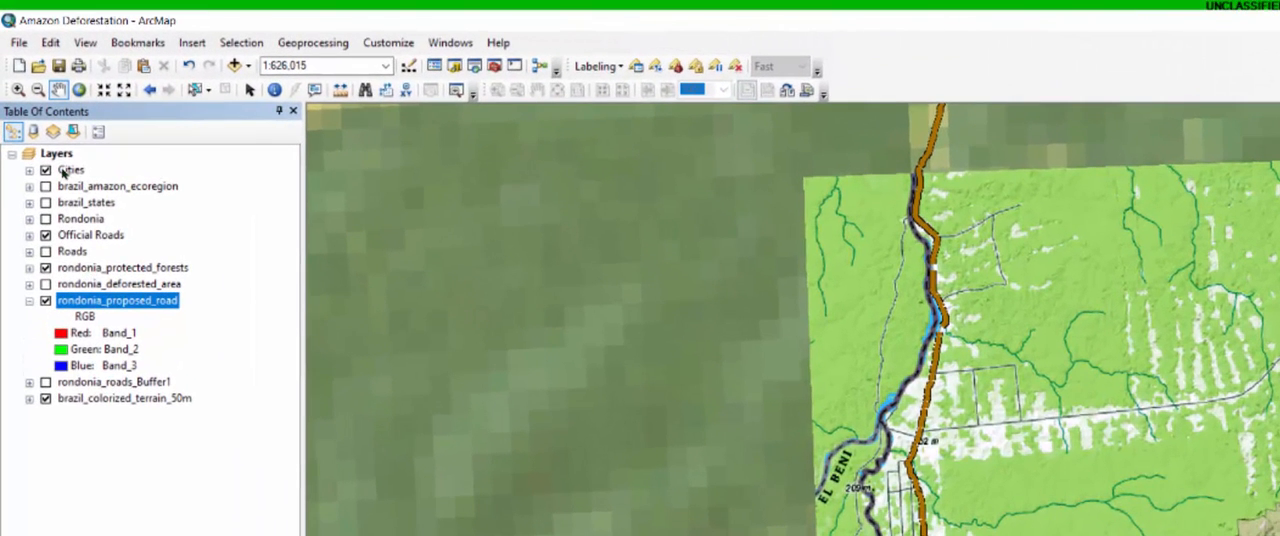
- Label the Cities layer's features to identify the towns around the proposed road, and turn the labels back off
right_click(63, 174)
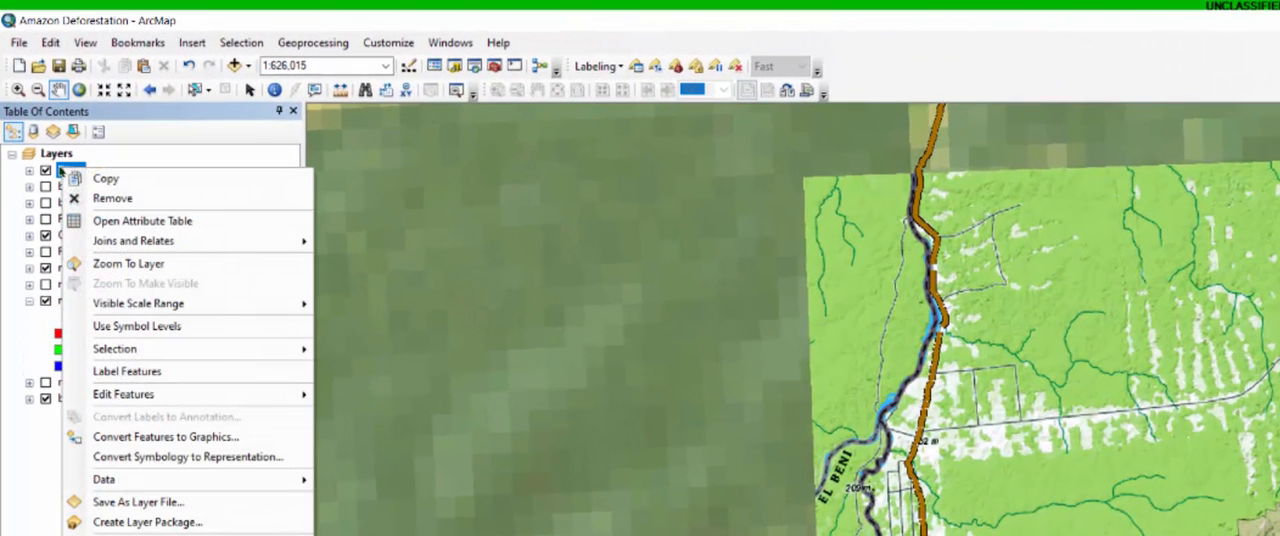
click(142, 372)
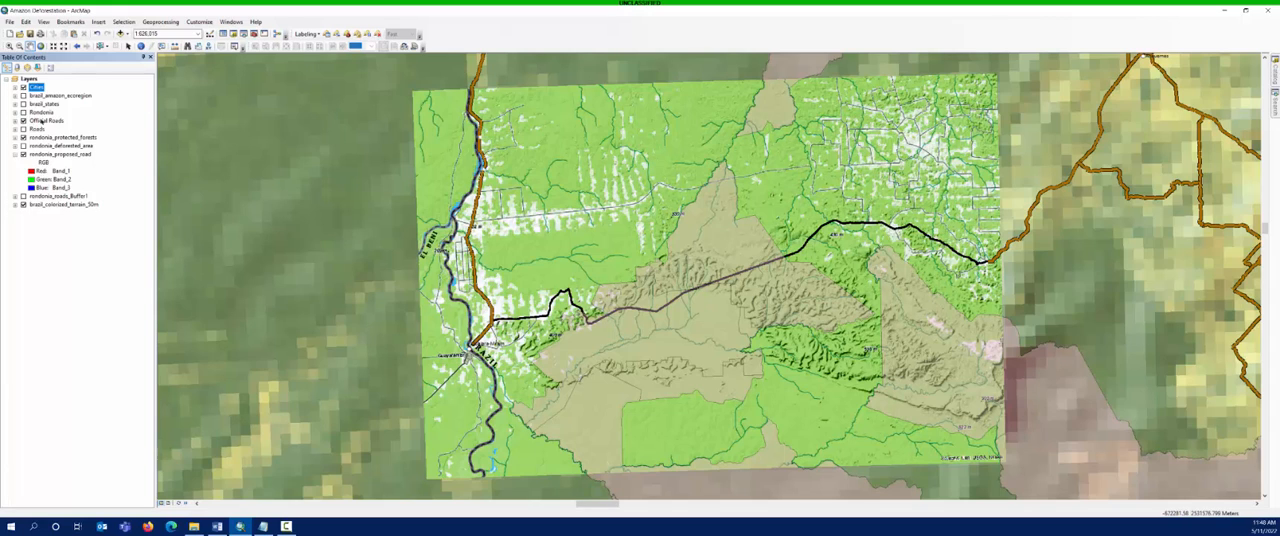
right_click(42, 121)
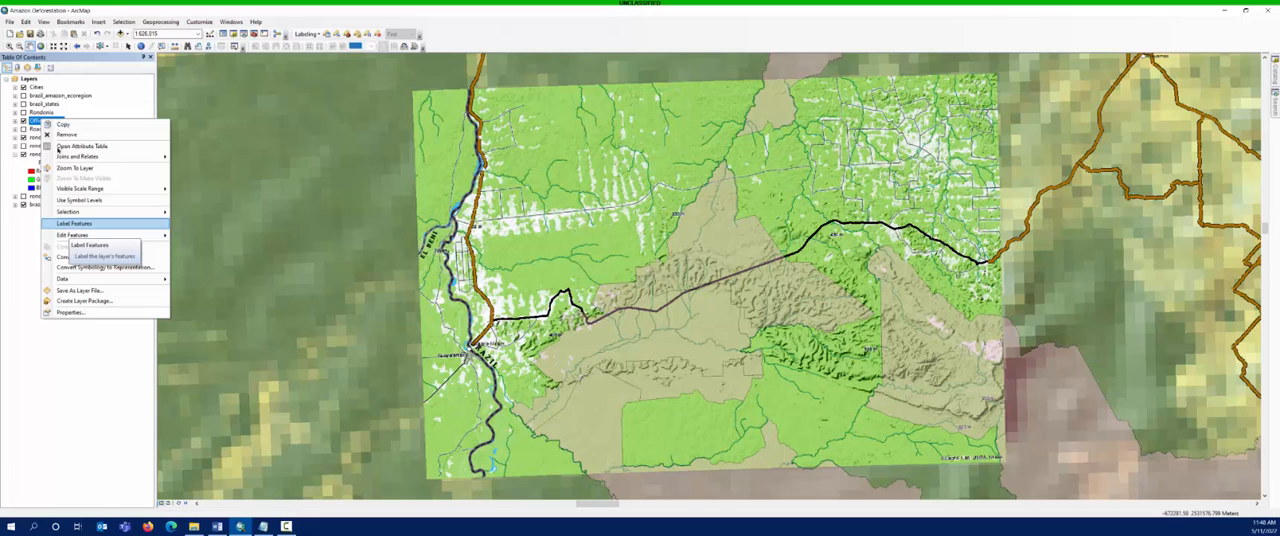
right_click(31, 88)
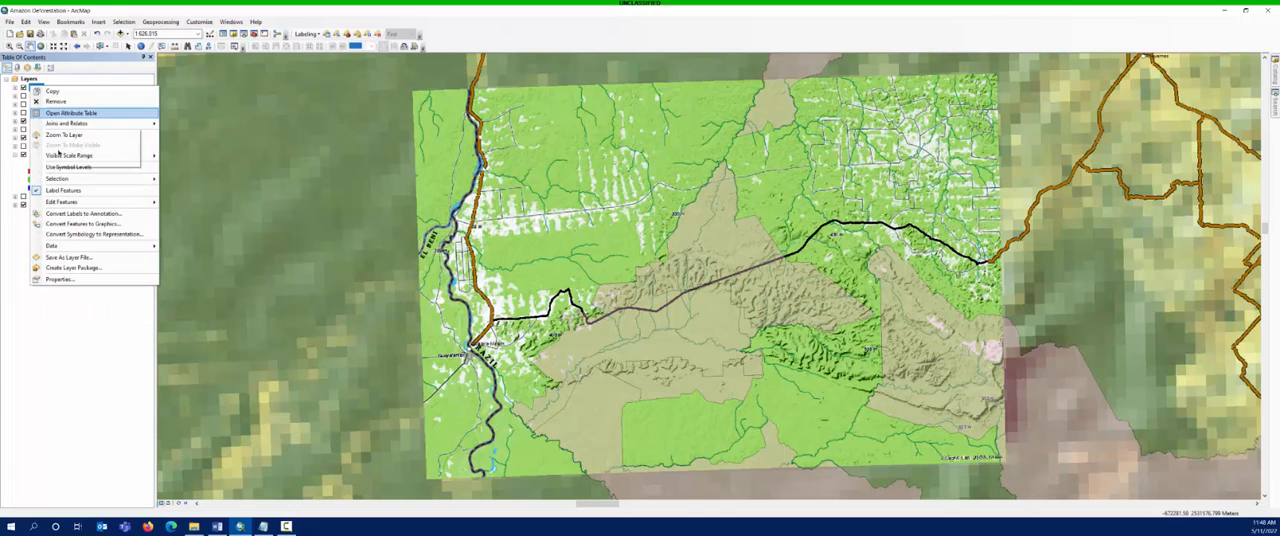
click(62, 191)
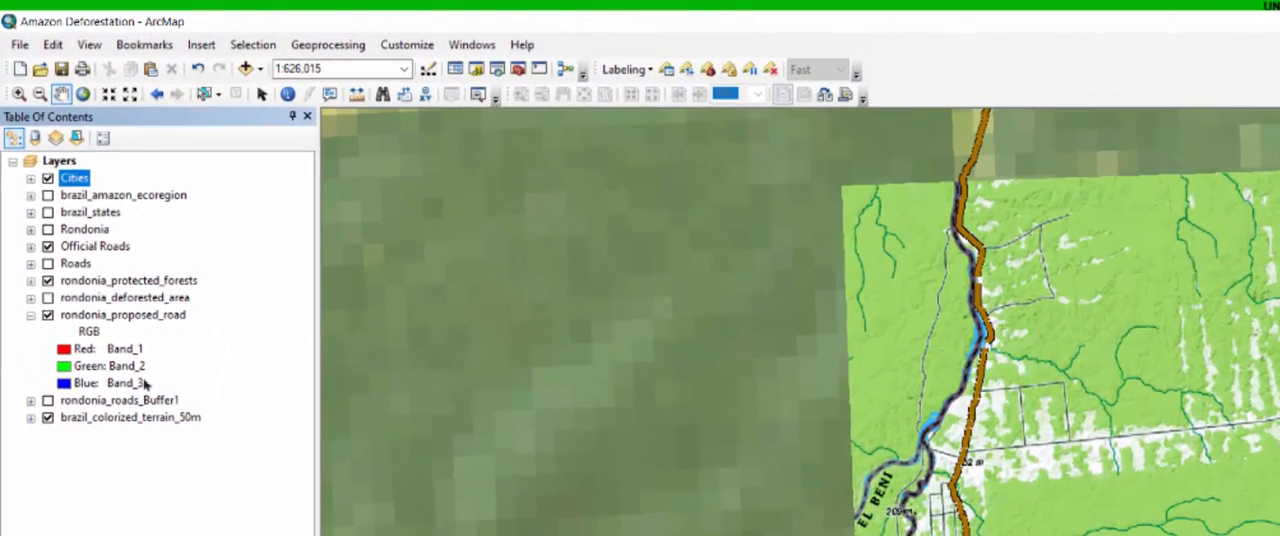
- Turn on the Roads layer and save the current map extent as a bookmark named Proposed Road
click(120, 399)
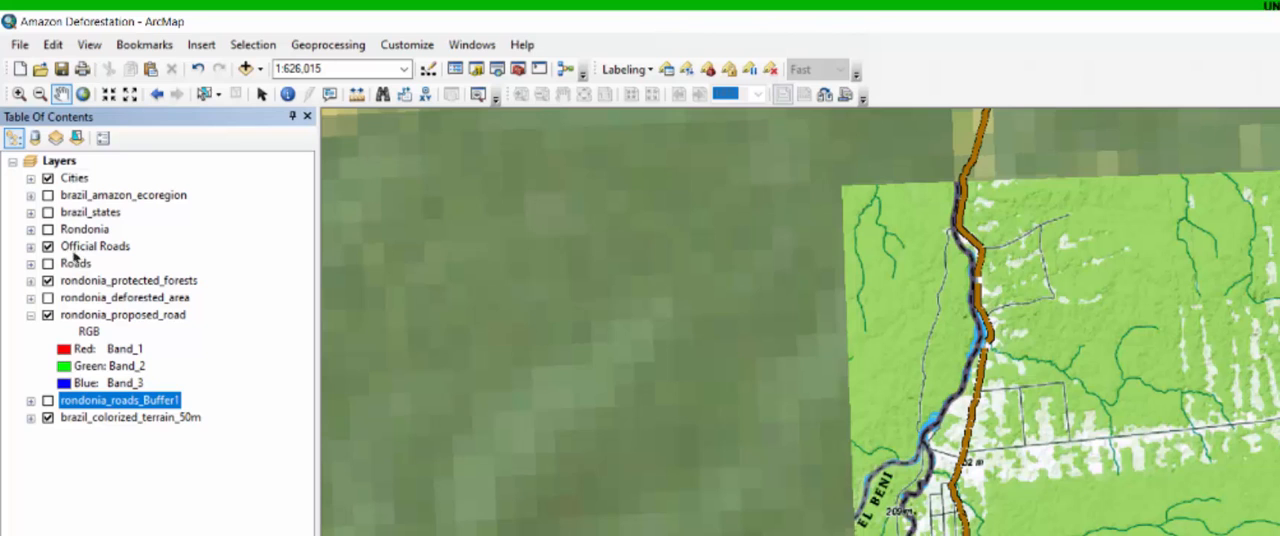
click(47, 263)
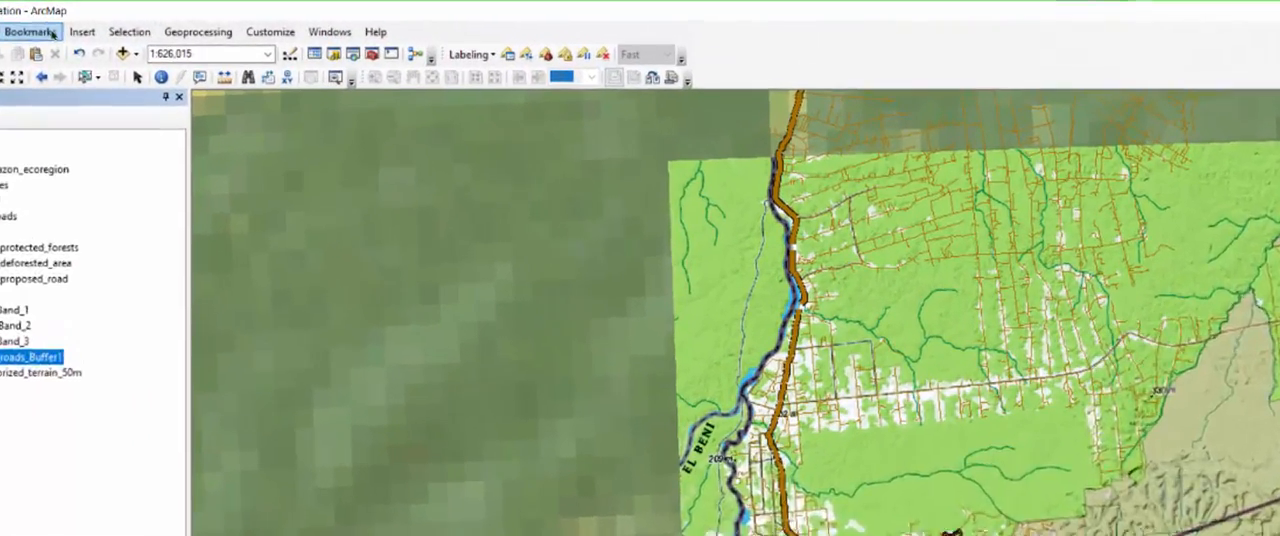
click(81, 22)
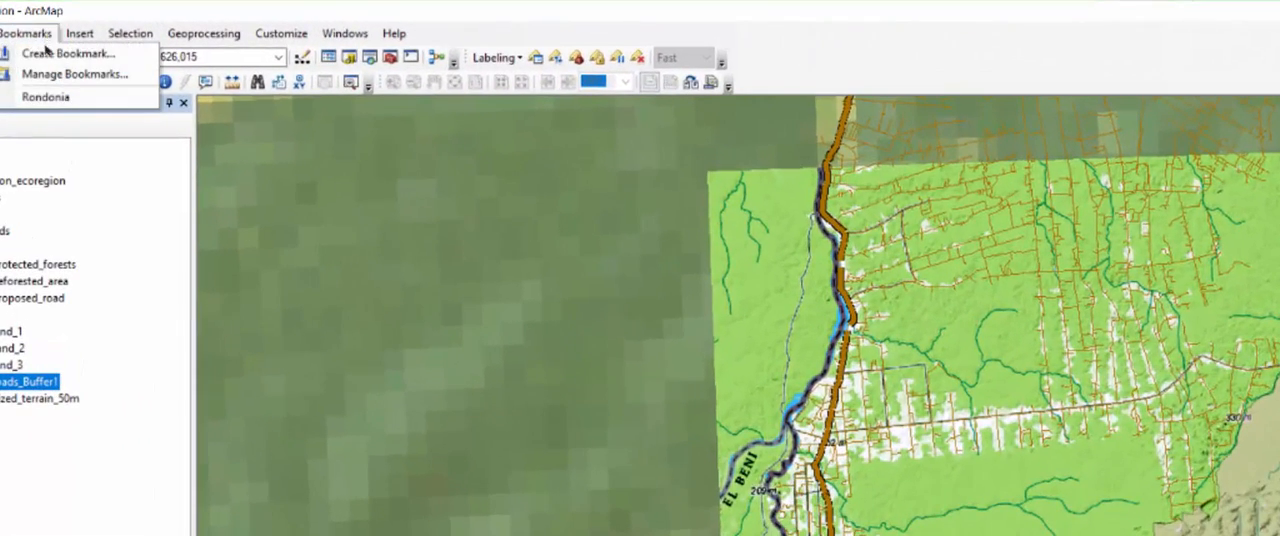
click(48, 53)
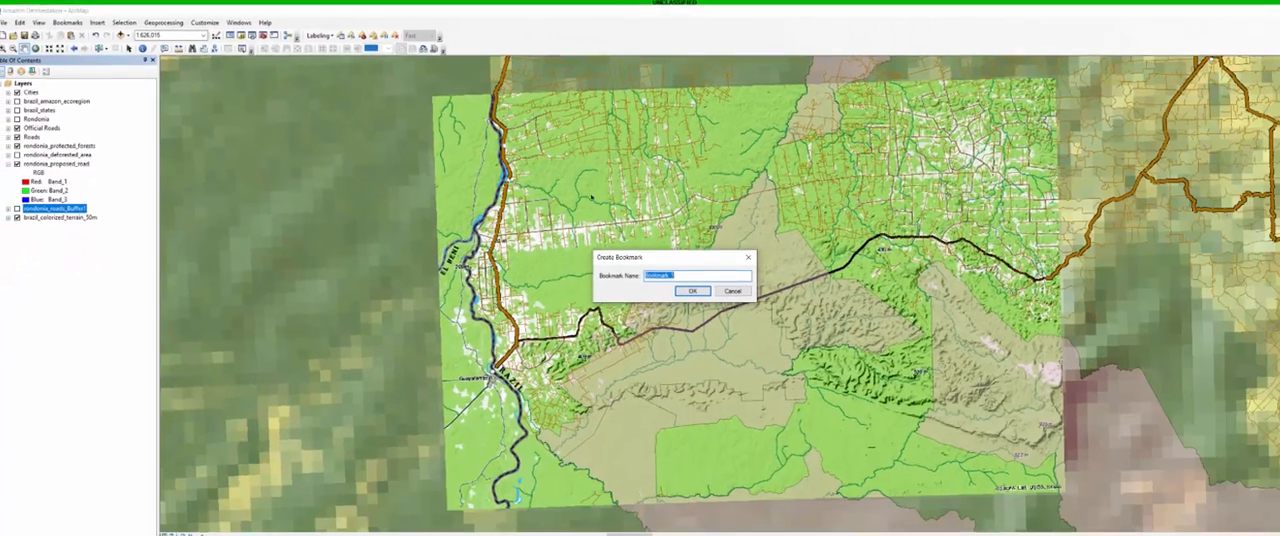
text(Proposed Road)
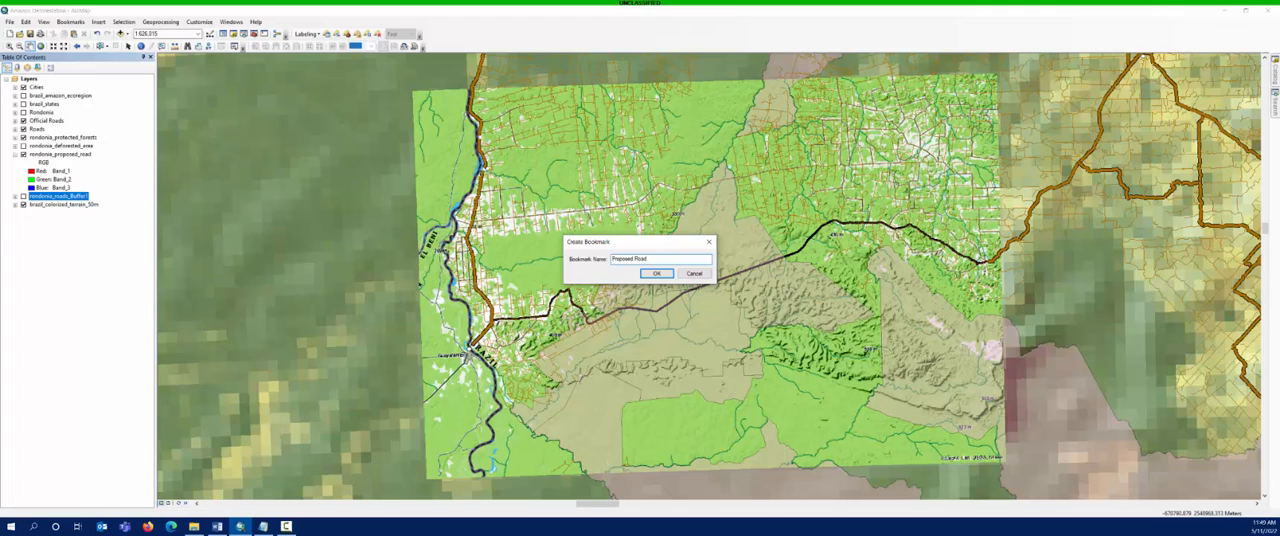
click(656, 273)
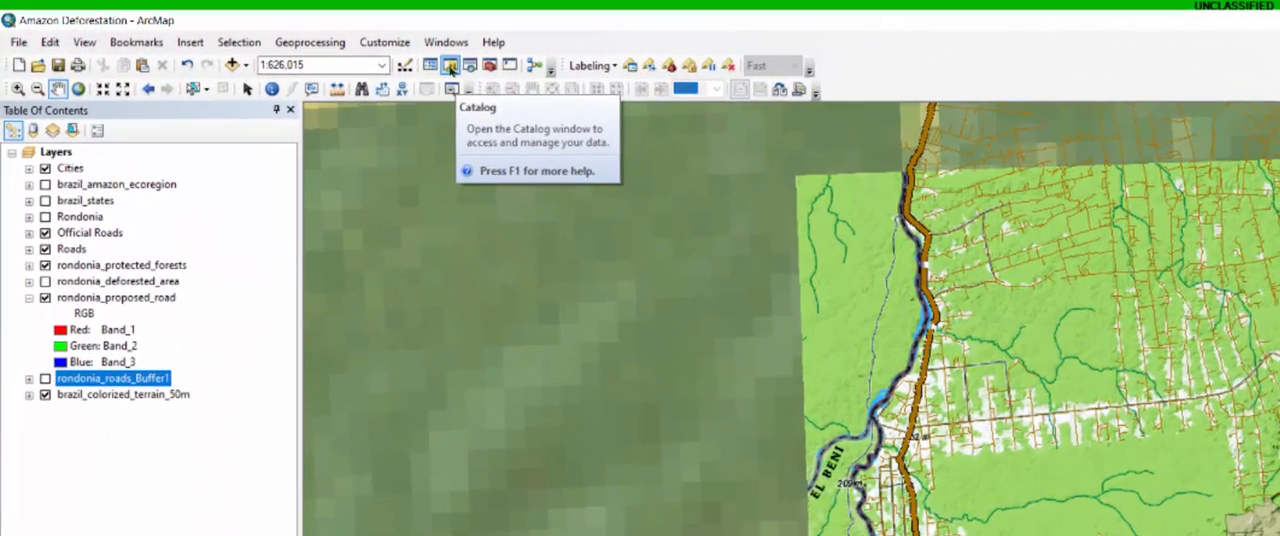
- Open the Catalog and start a new feature class inside the brazil.gdb geodatabase in the Home folder
click(450, 67)
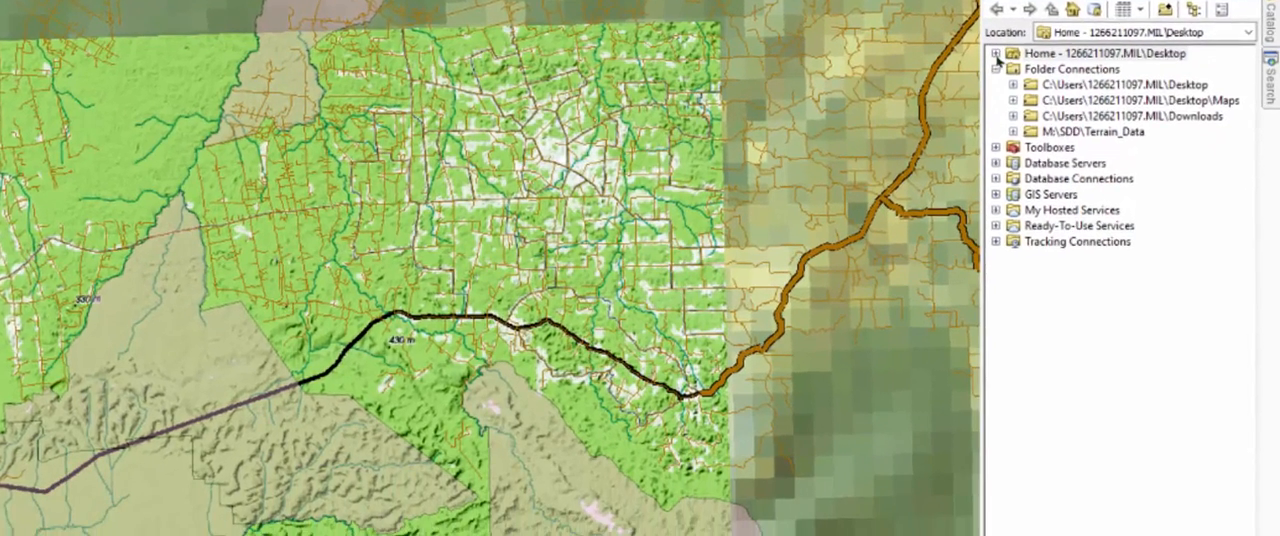
click(1021, 162)
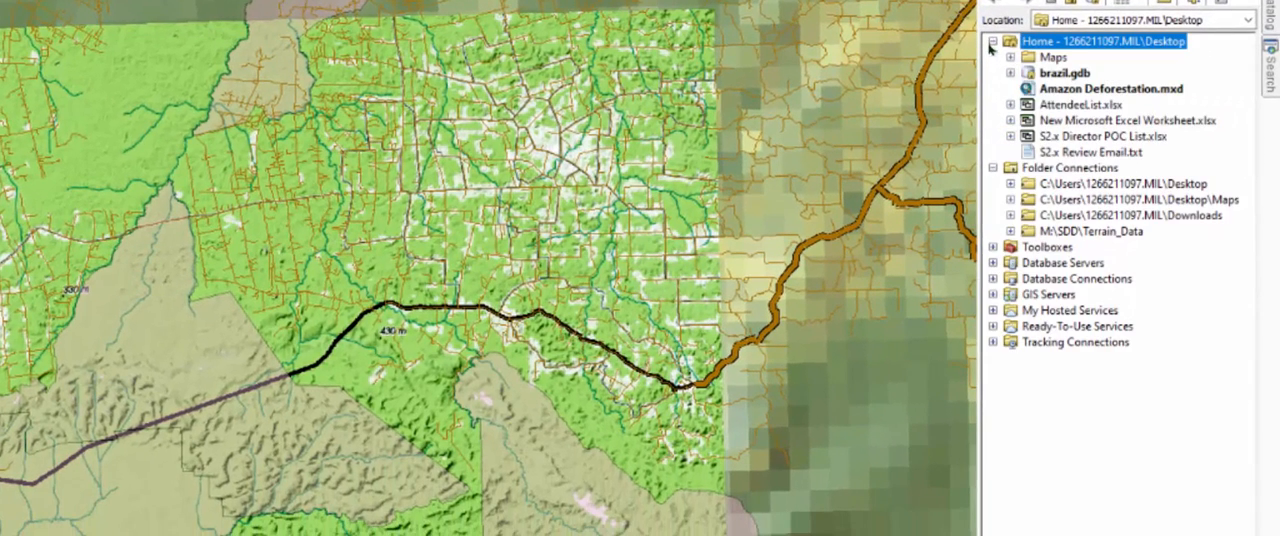
click(1010, 73)
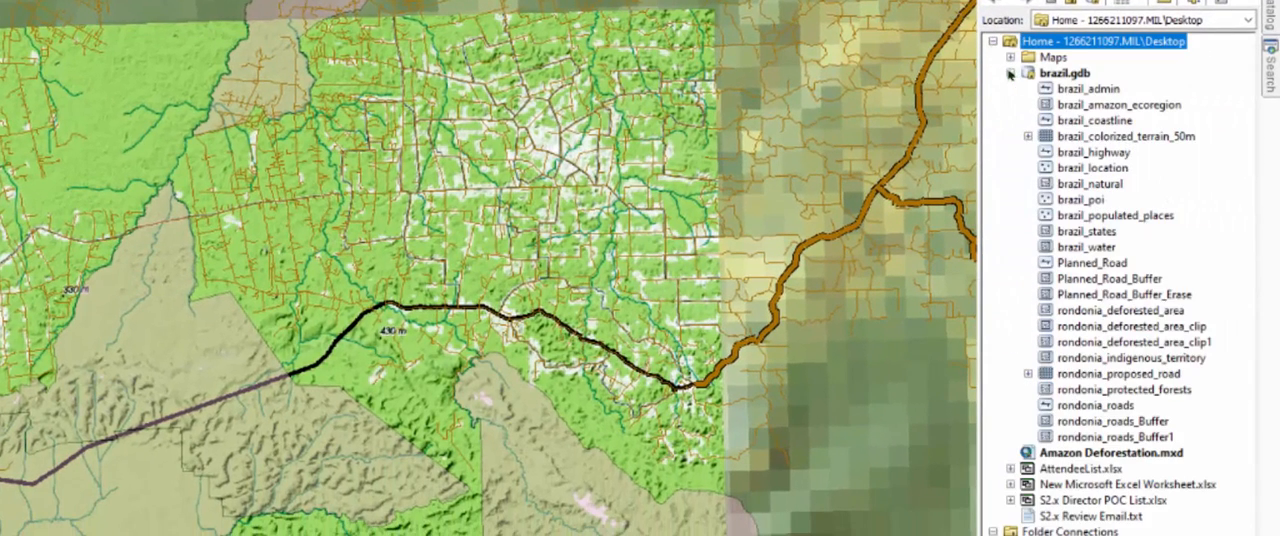
click(1067, 76)
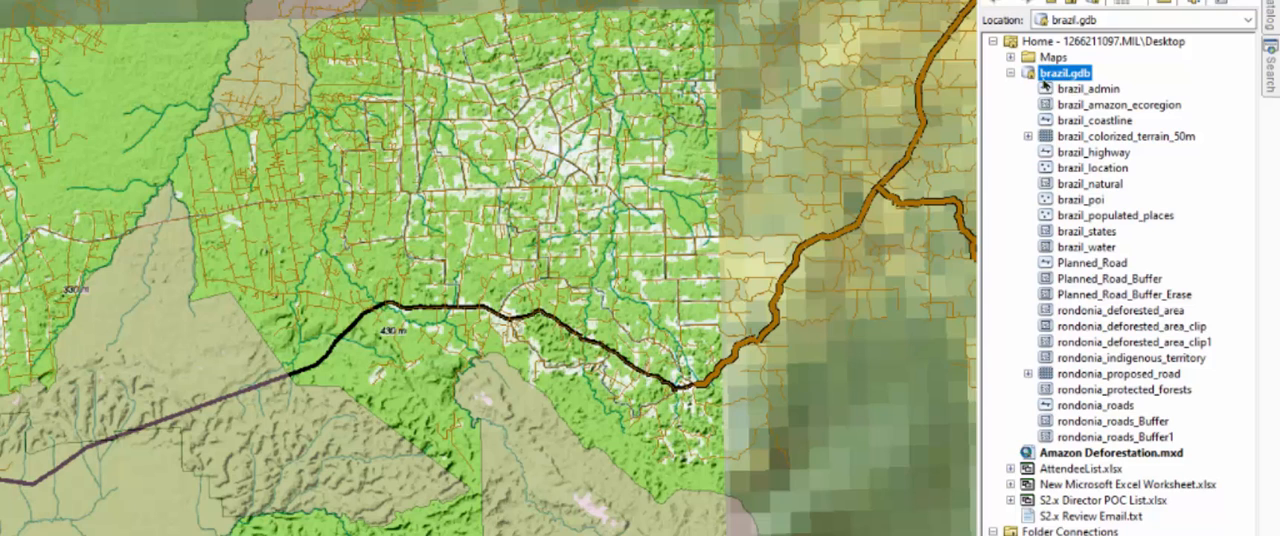
right_click(1047, 75)
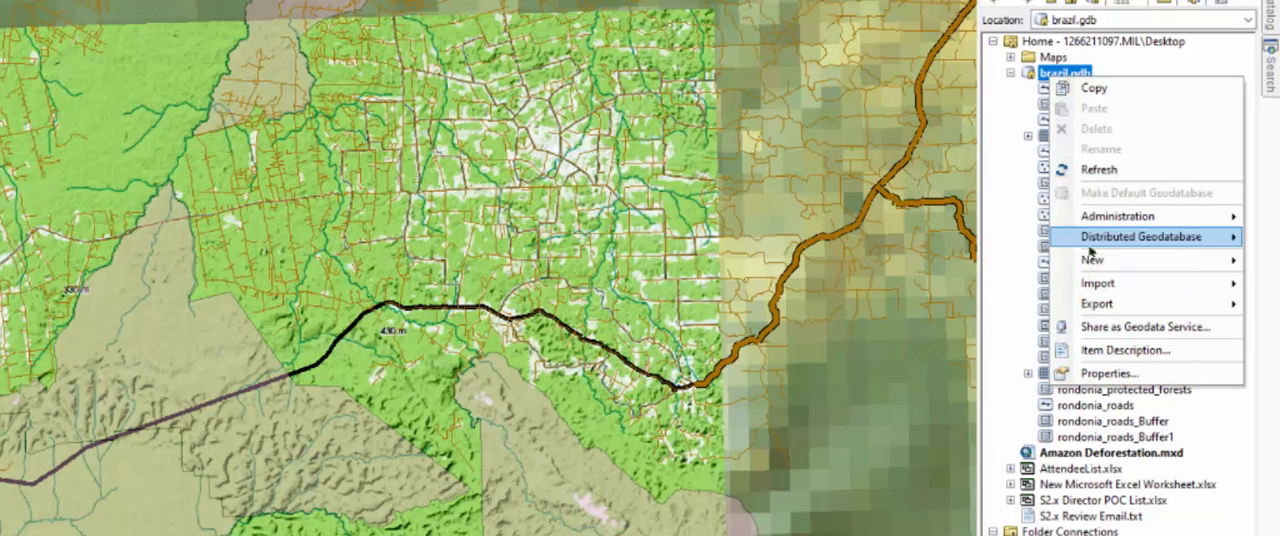
mouse_move(1094, 262)
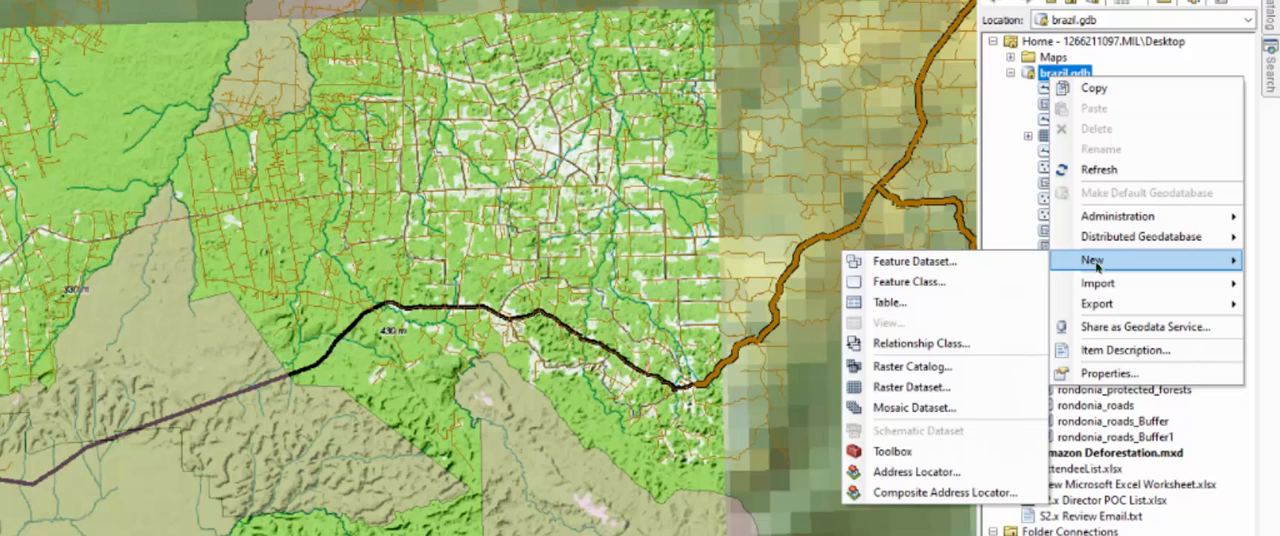
click(915, 284)
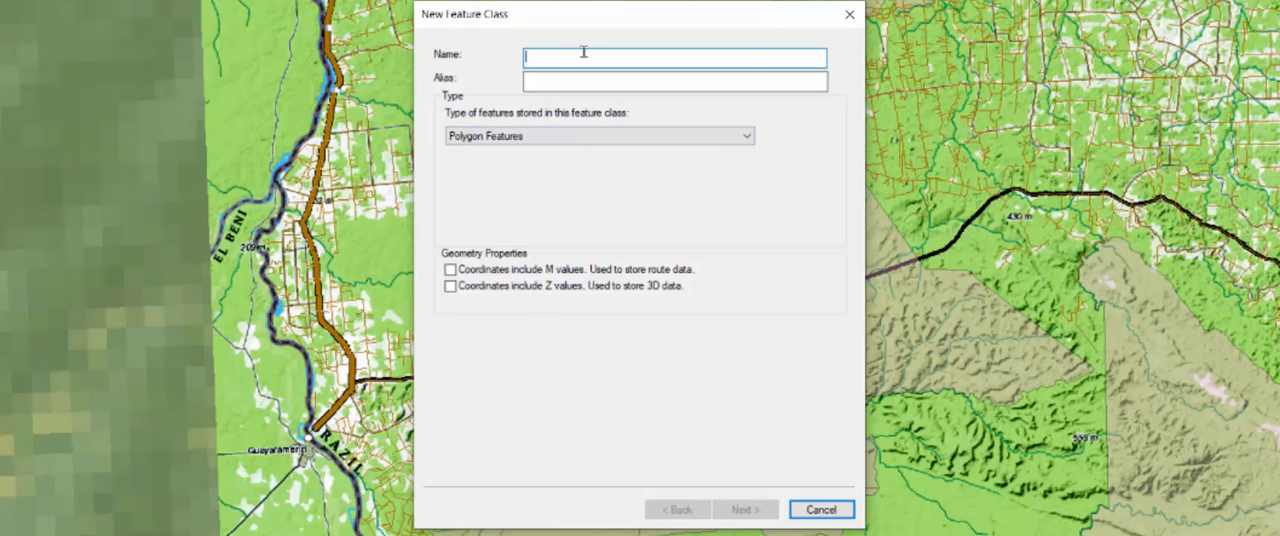
- Name the new feature class Planned_Road and give it the alias Planned Road
text(Planne)
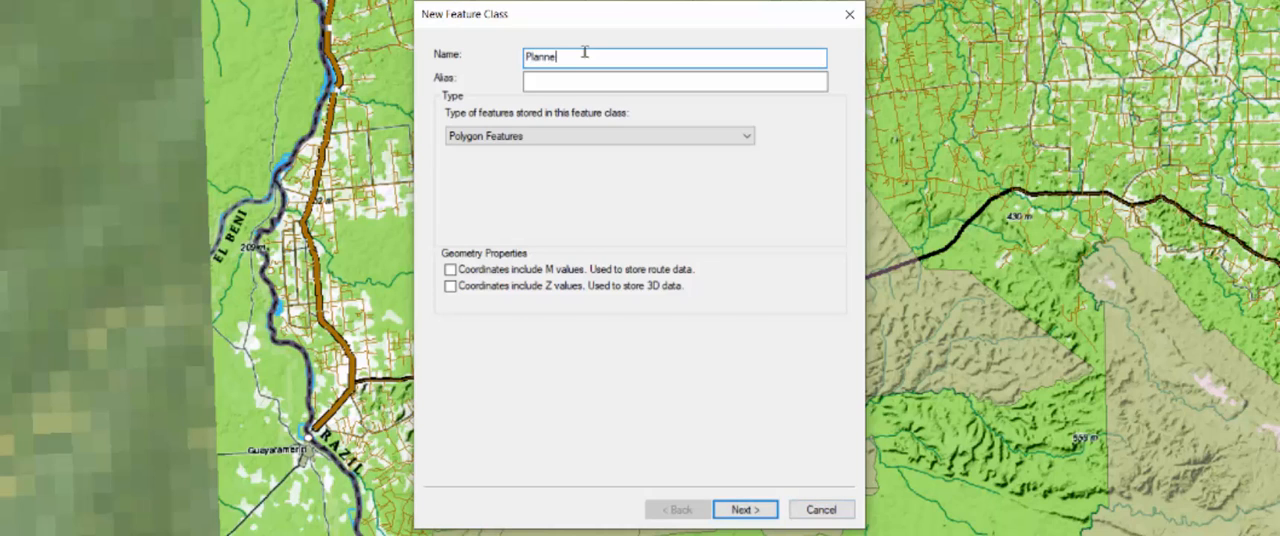
text(d_Roads)
key(Tab)
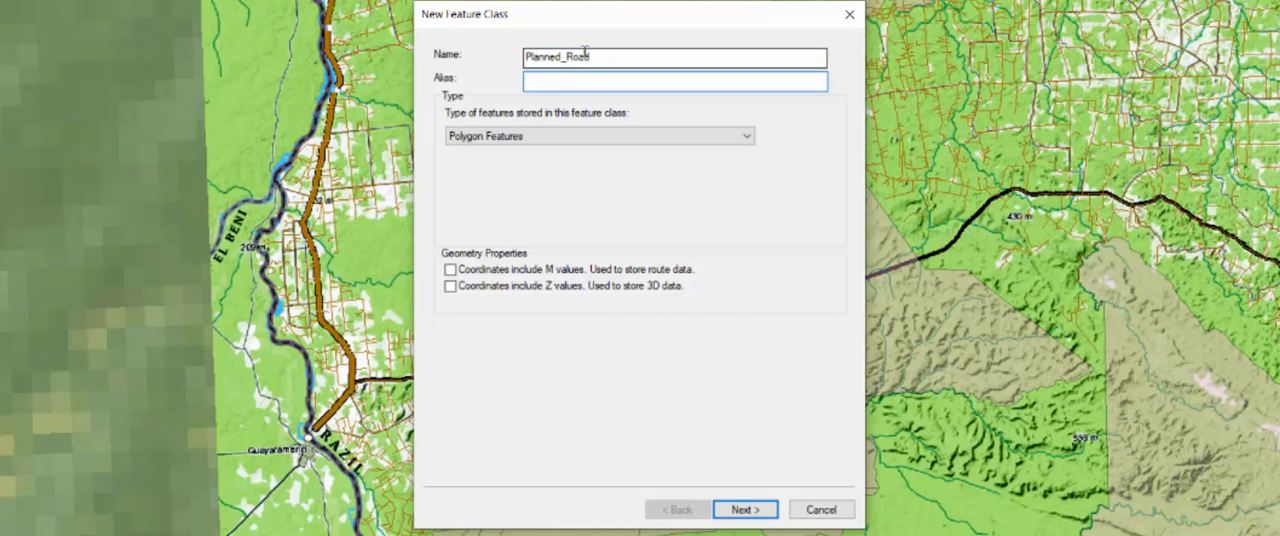
text(Planned Road)
- Set the new feature class to store Line Features and continue to its next settings
click(463, 136)
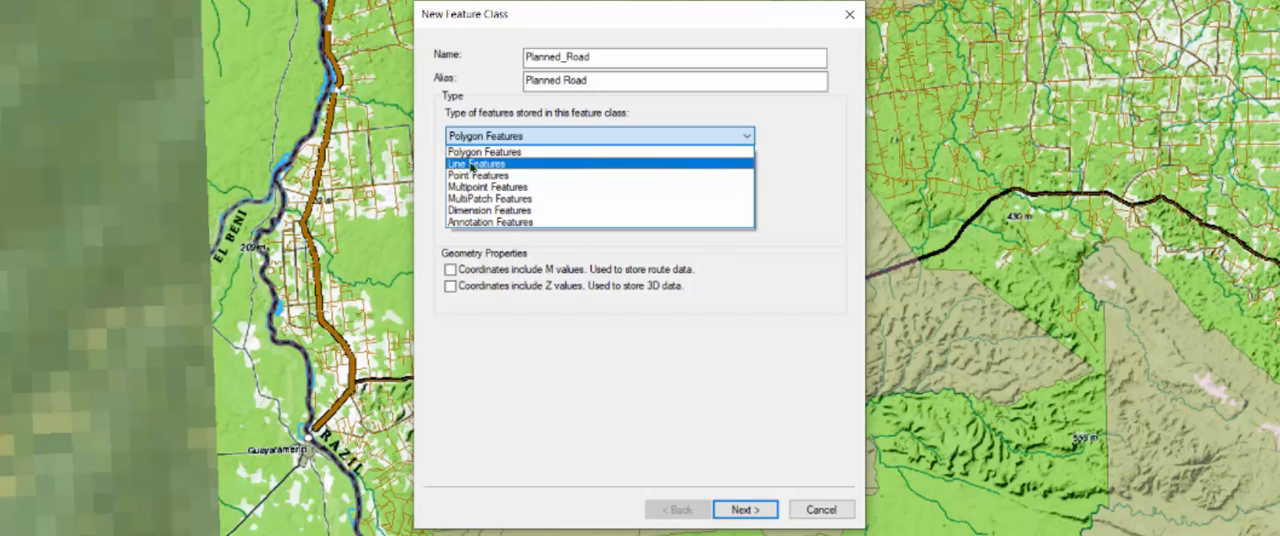
click(474, 165)
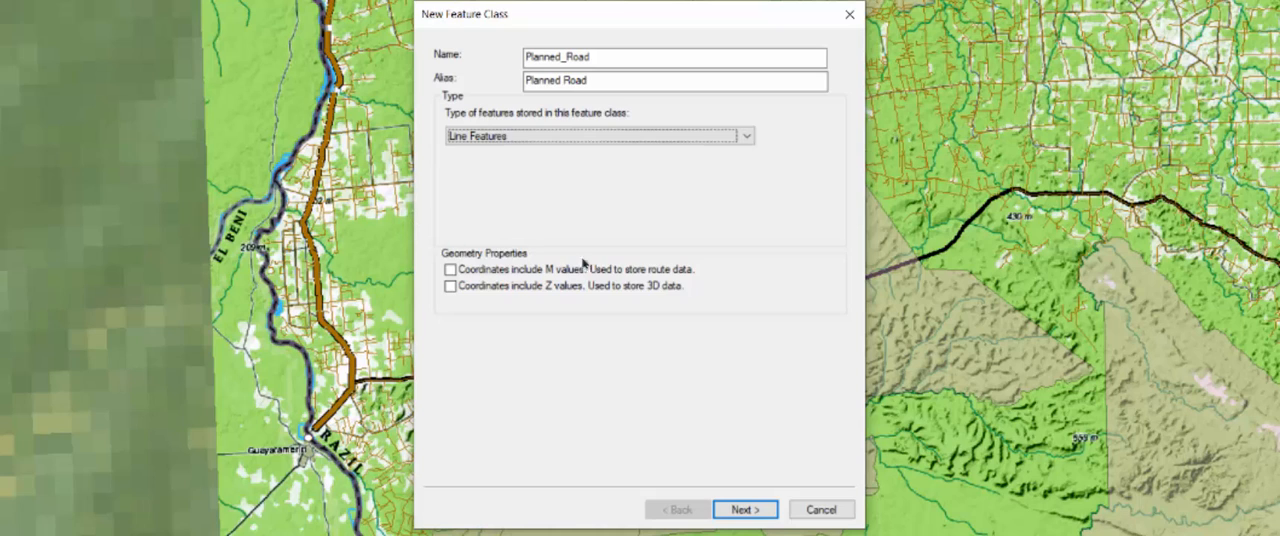
click(745, 512)
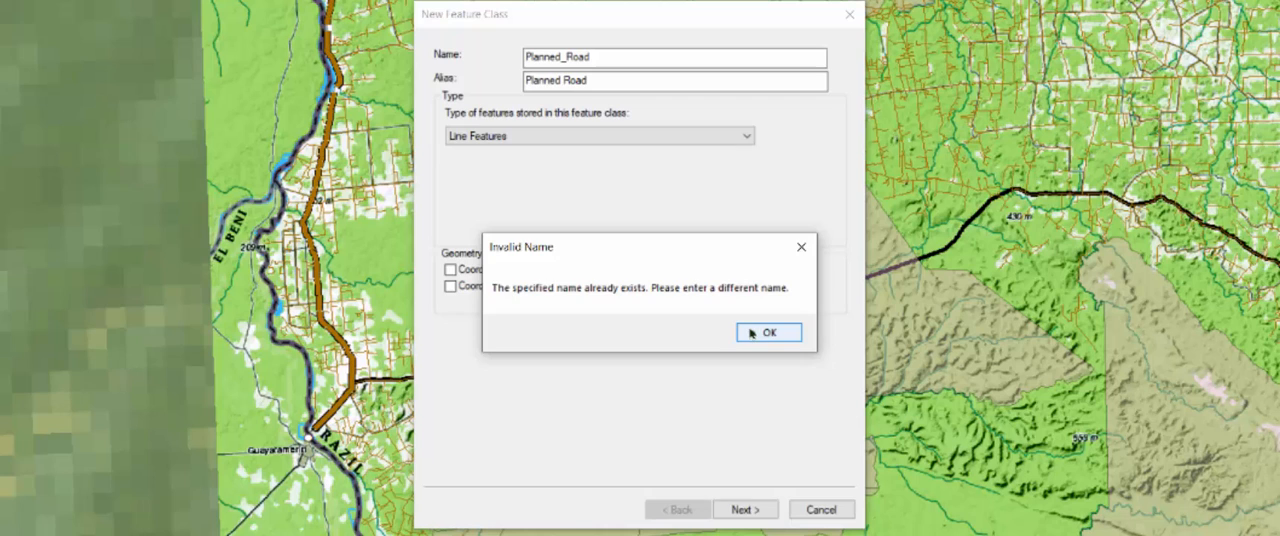
- Rename the feature class as Planned_Road1 with the alias Planned Road1 and continue to the coordinate system settings
click(756, 334)
click(600, 57)
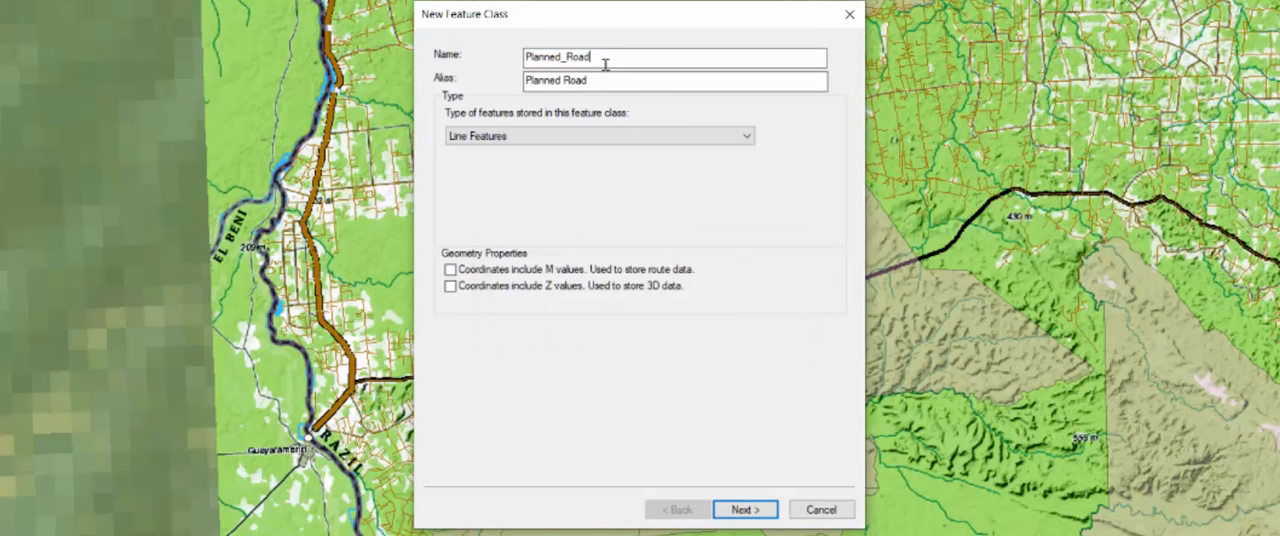
text(1)
click(605, 80)
text(1)
click(746, 509)
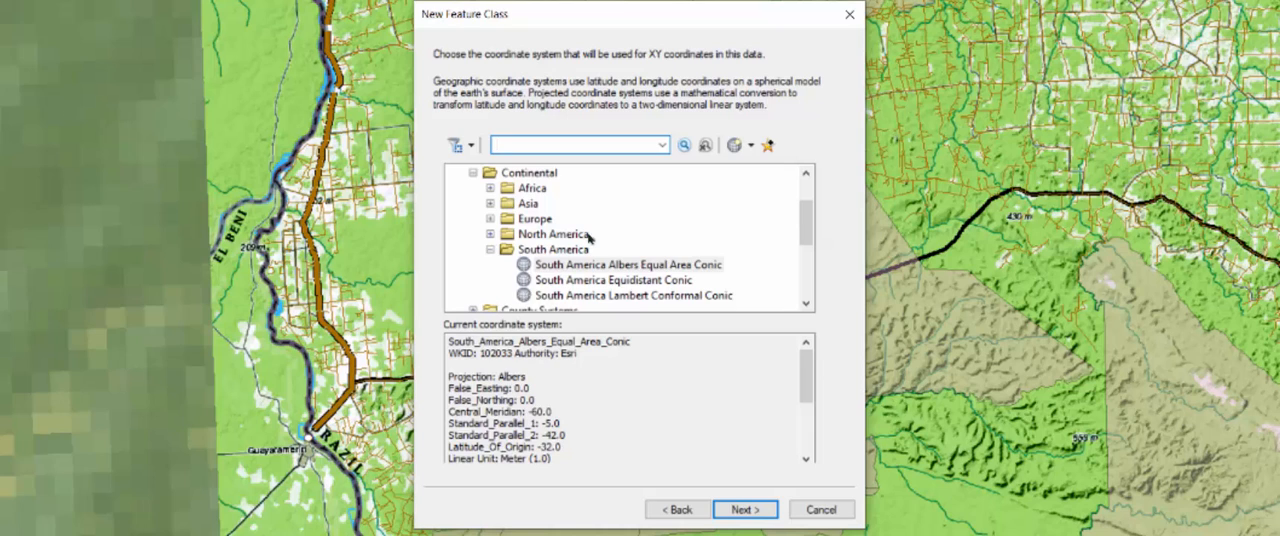
- Assign the layers' South_America_Albers_Equal_Area_Conic coordinate system, accepting the default XY tolerance and storage configuration
scroll(590, 245, down, 4)
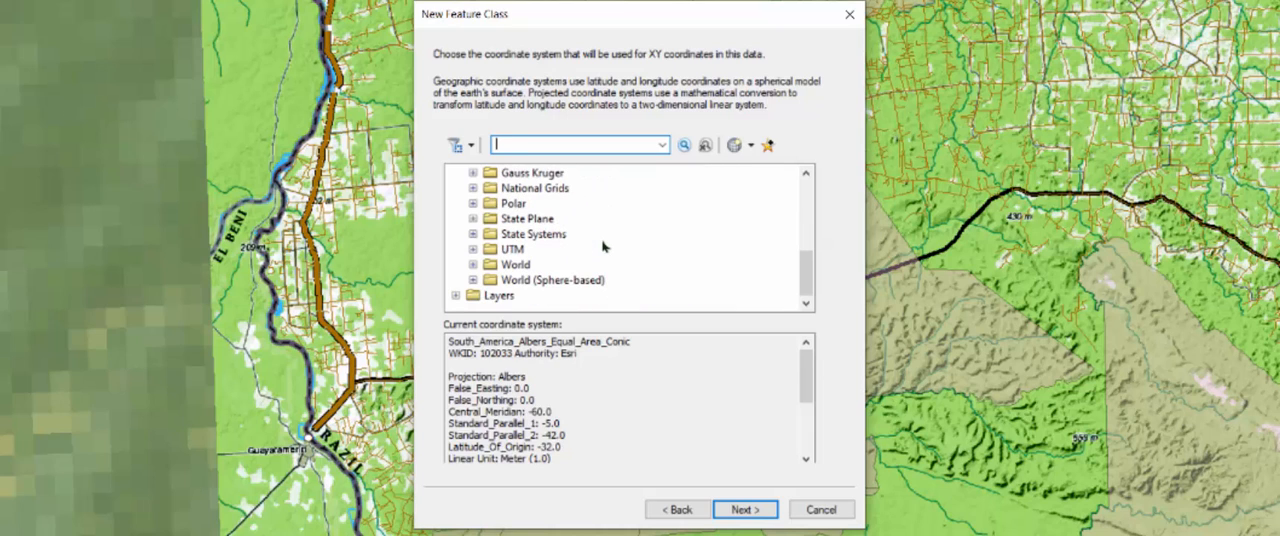
click(456, 295)
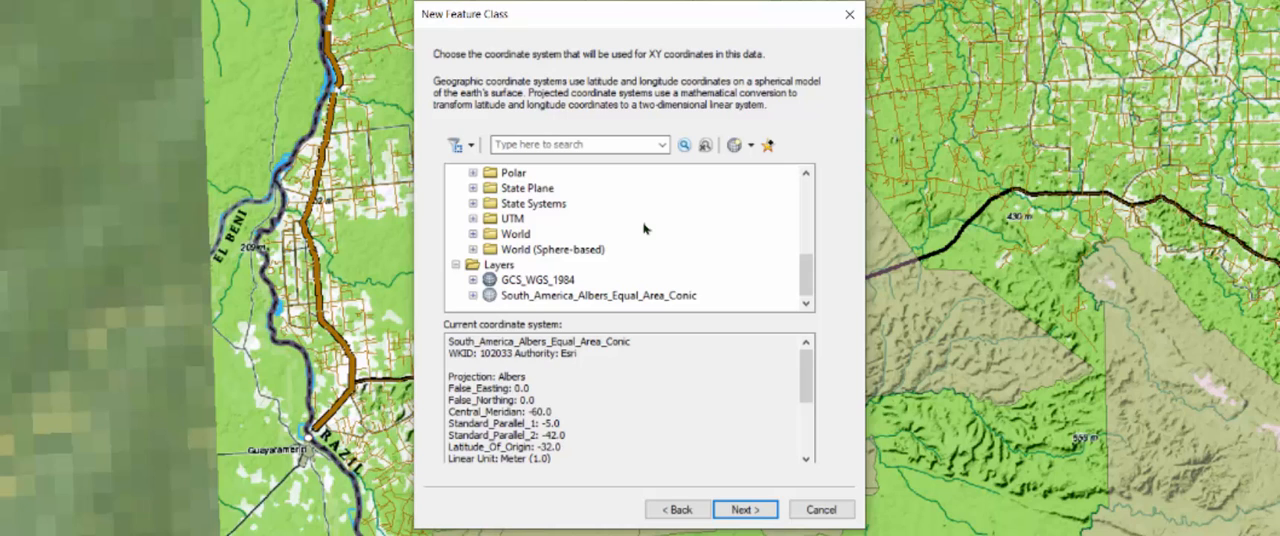
click(474, 295)
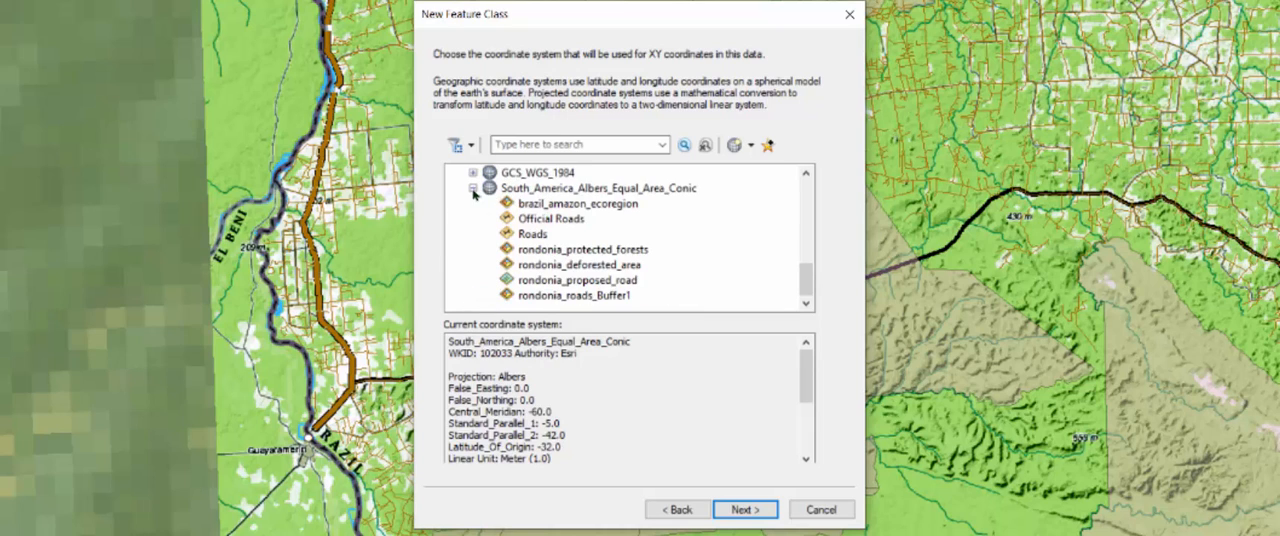
click(547, 190)
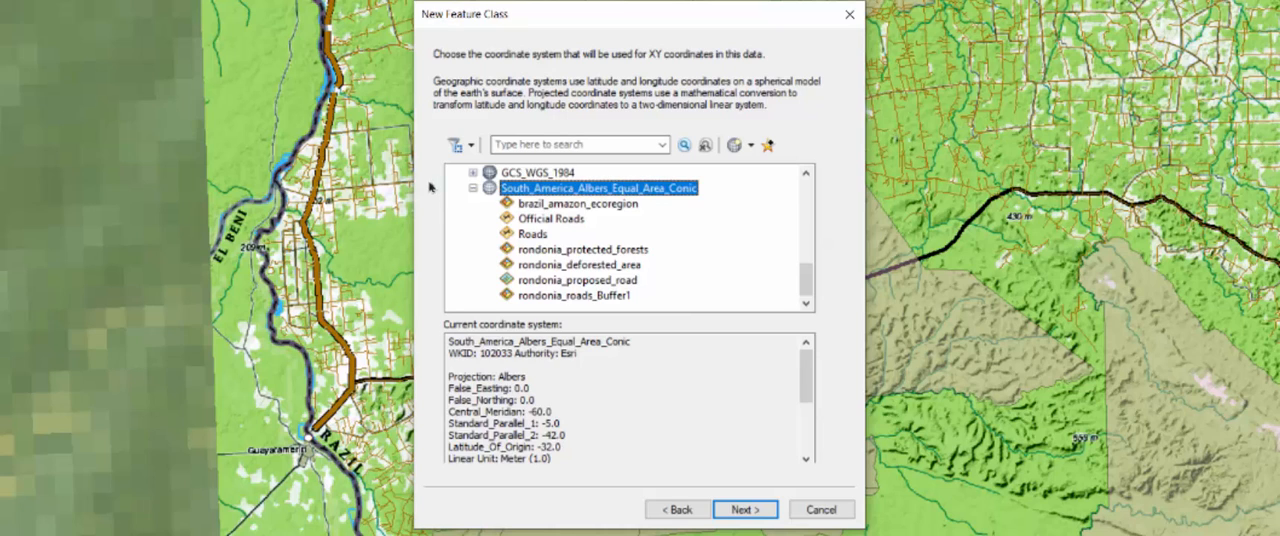
click(745, 510)
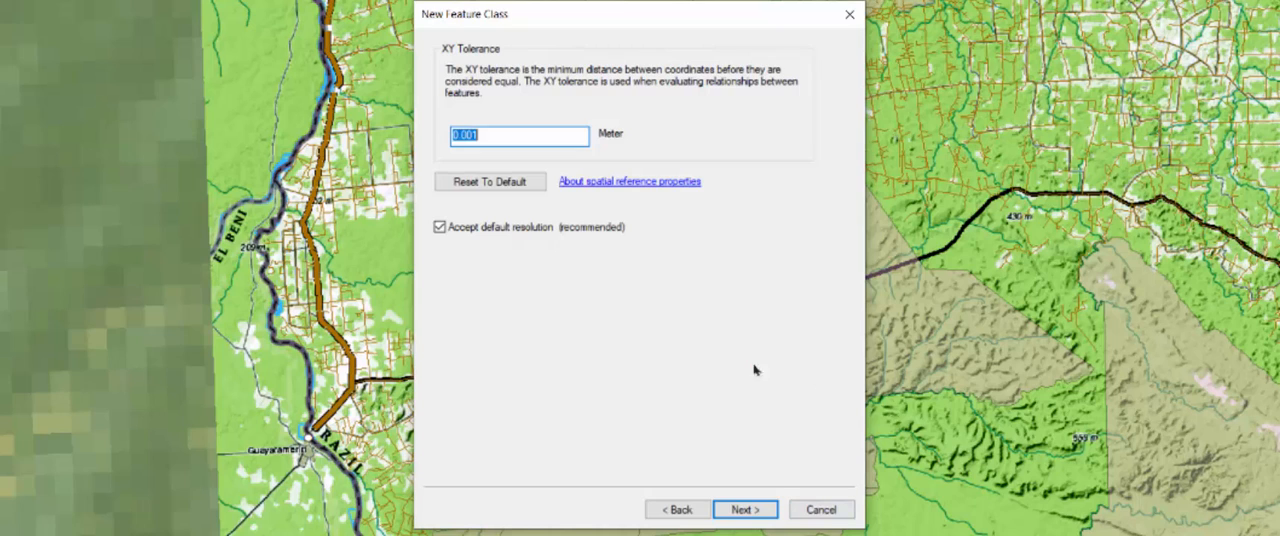
click(741, 513)
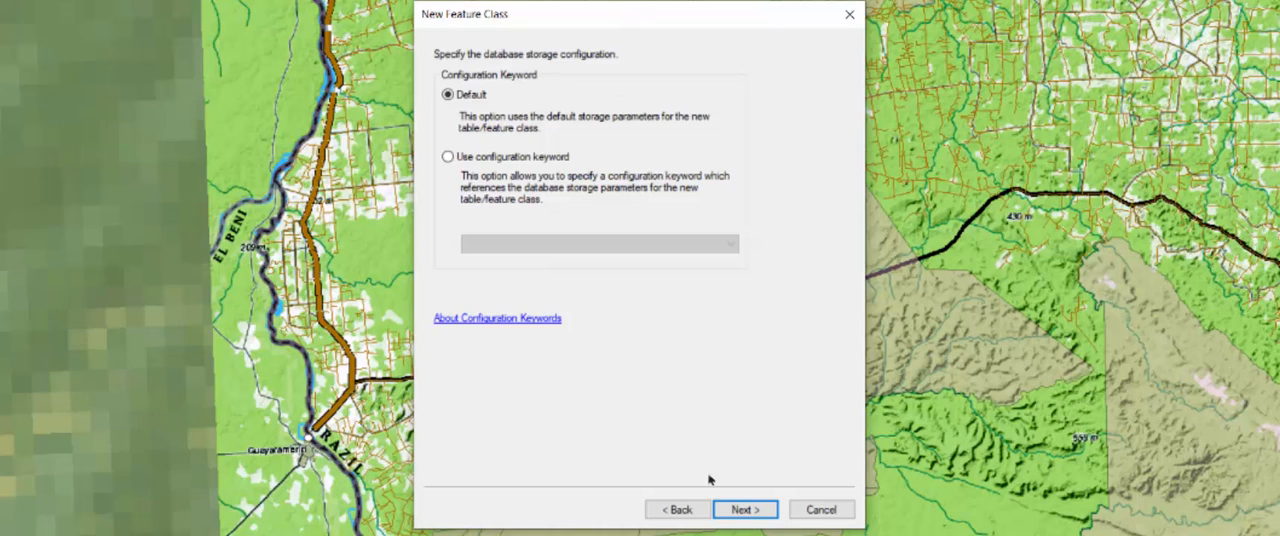
click(757, 511)
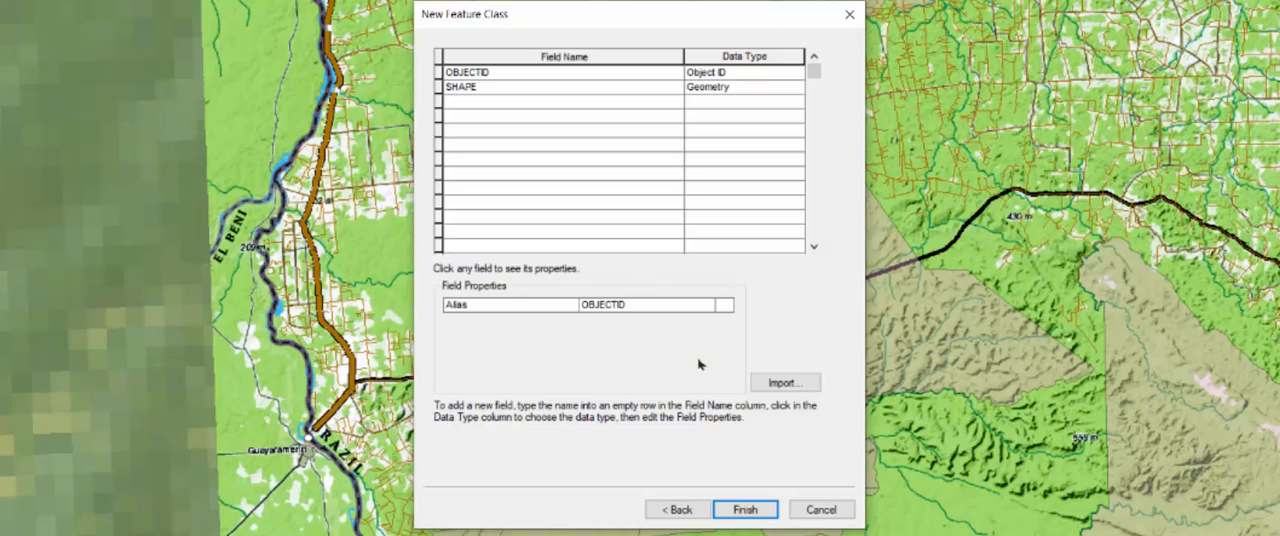
- Import the field definitions from rondonia_roads in brazil.gdb and finish creating the feature class
click(785, 384)
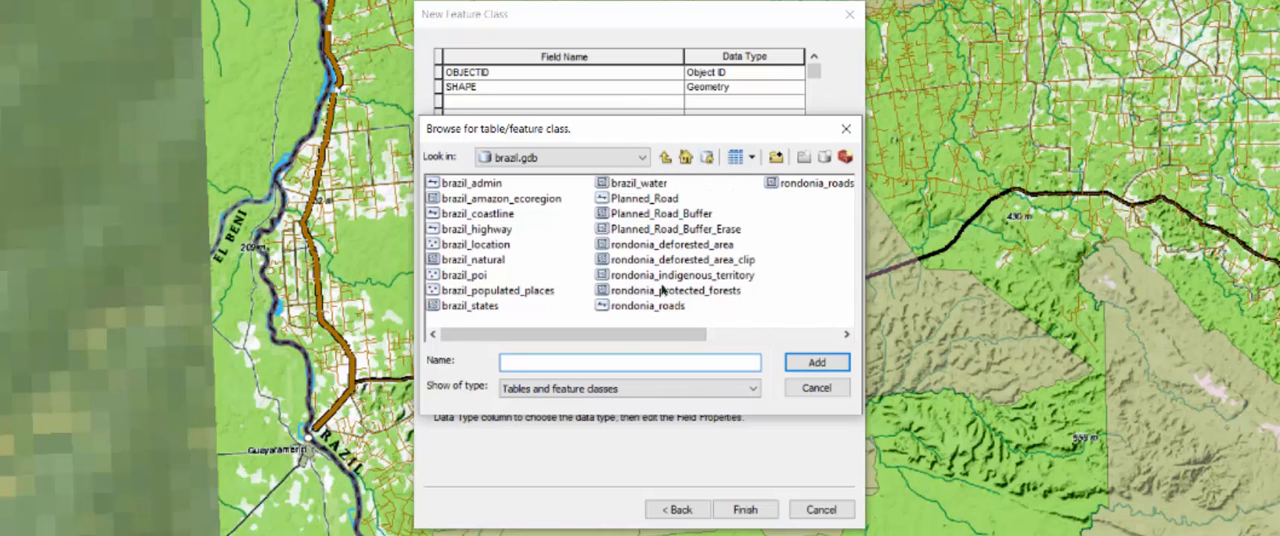
drag(581, 340, 656, 331)
click(482, 305)
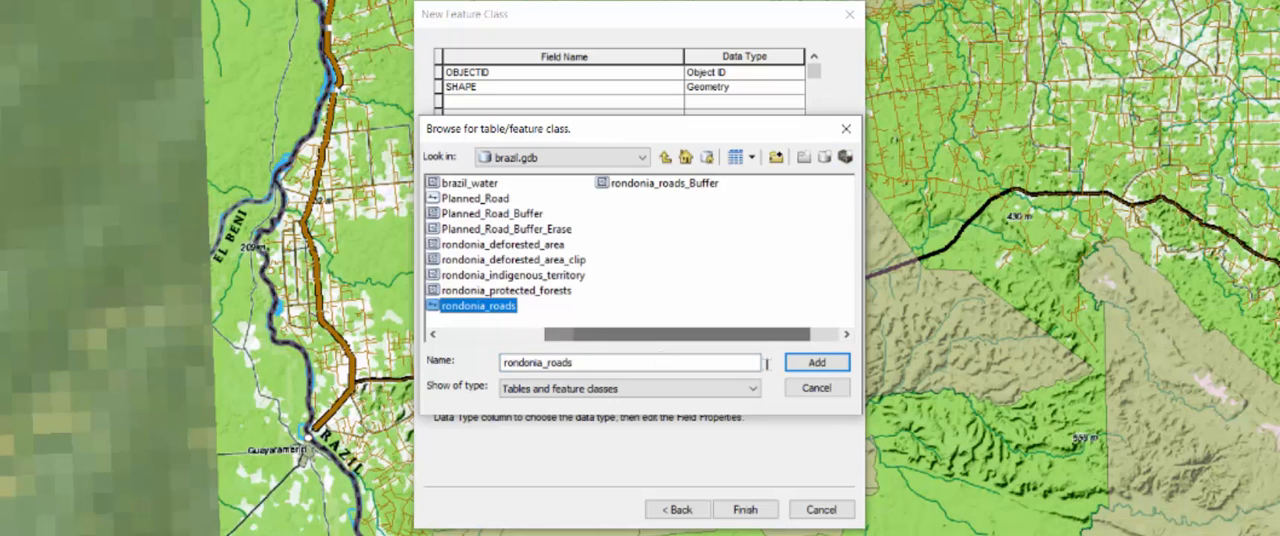
click(810, 366)
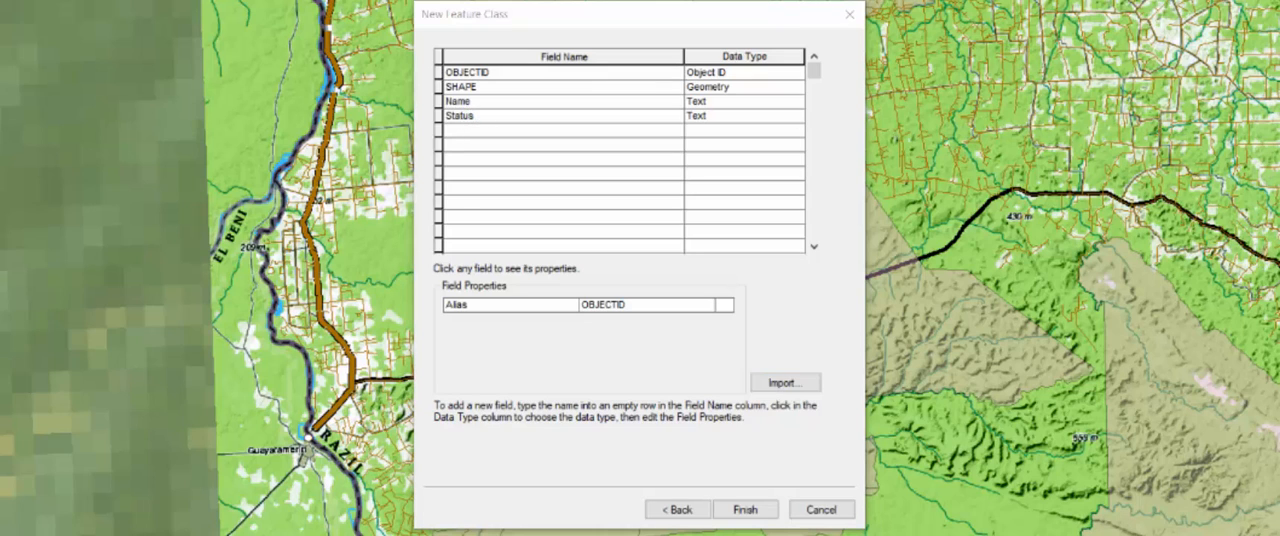
click(583, 439)
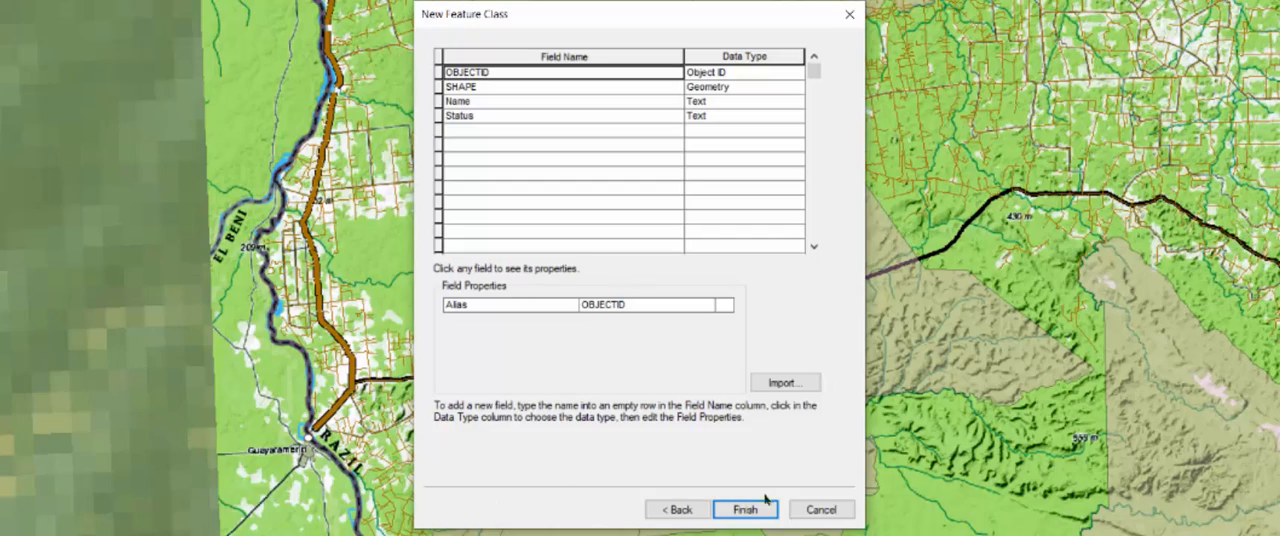
click(748, 510)
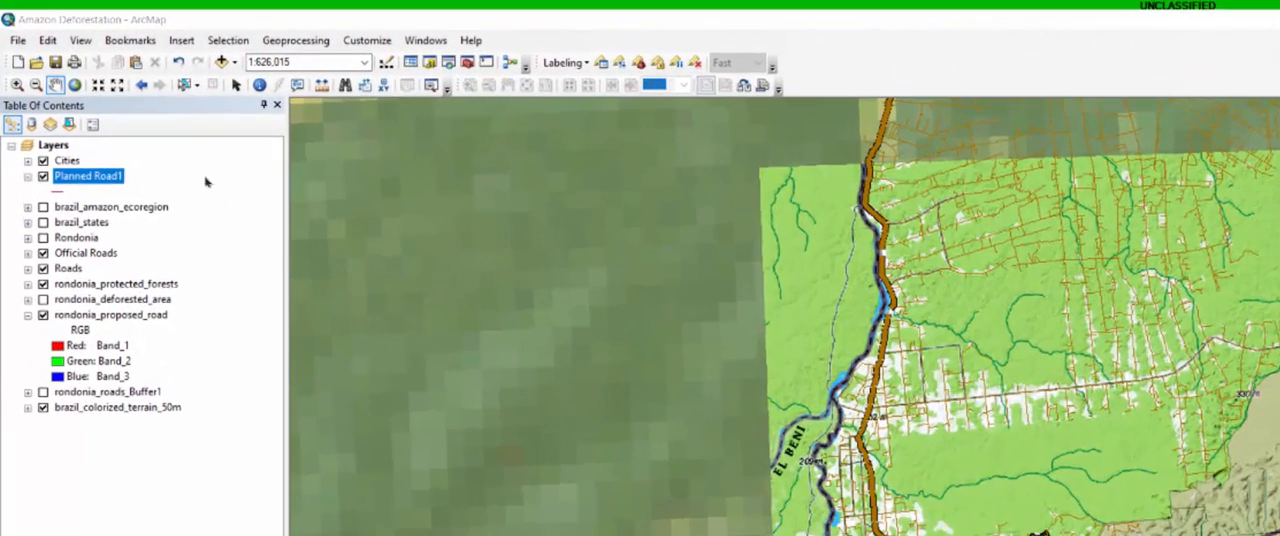
- Start an edit session on the Planned Road1 layer, continuing past the layer warnings, and dock the Editor toolbar beside the other toolbars
right_click(110, 179)
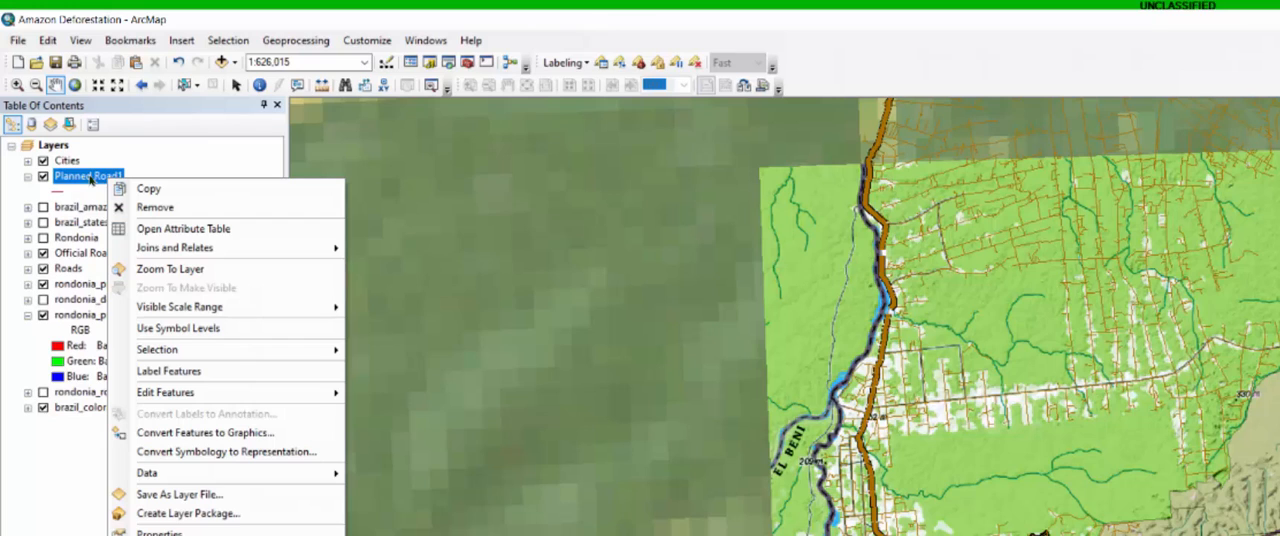
mouse_move(168, 398)
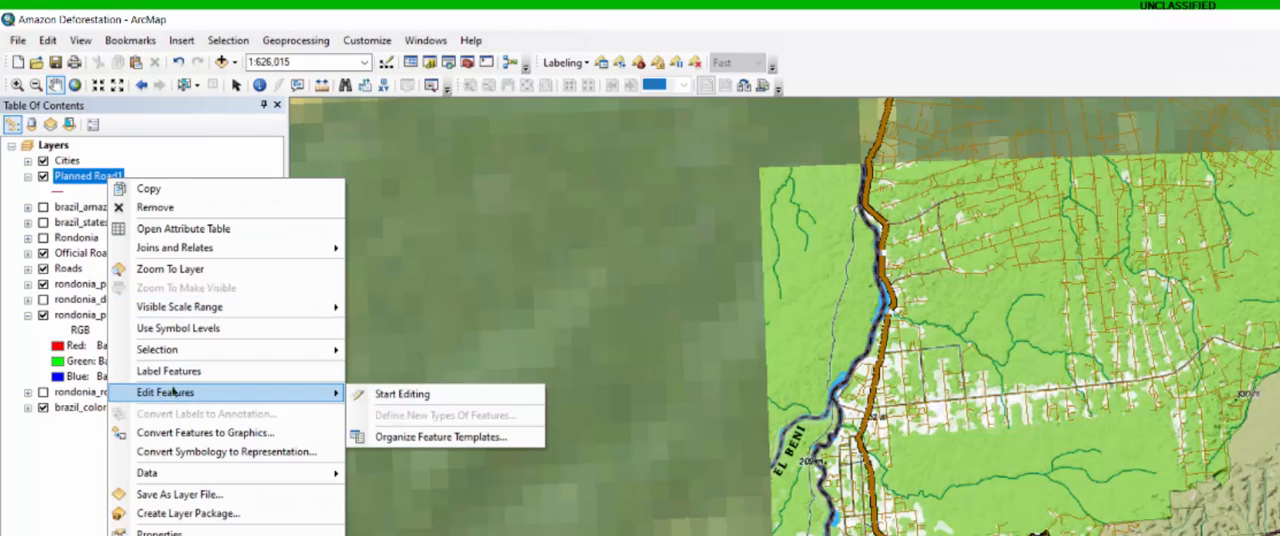
click(399, 395)
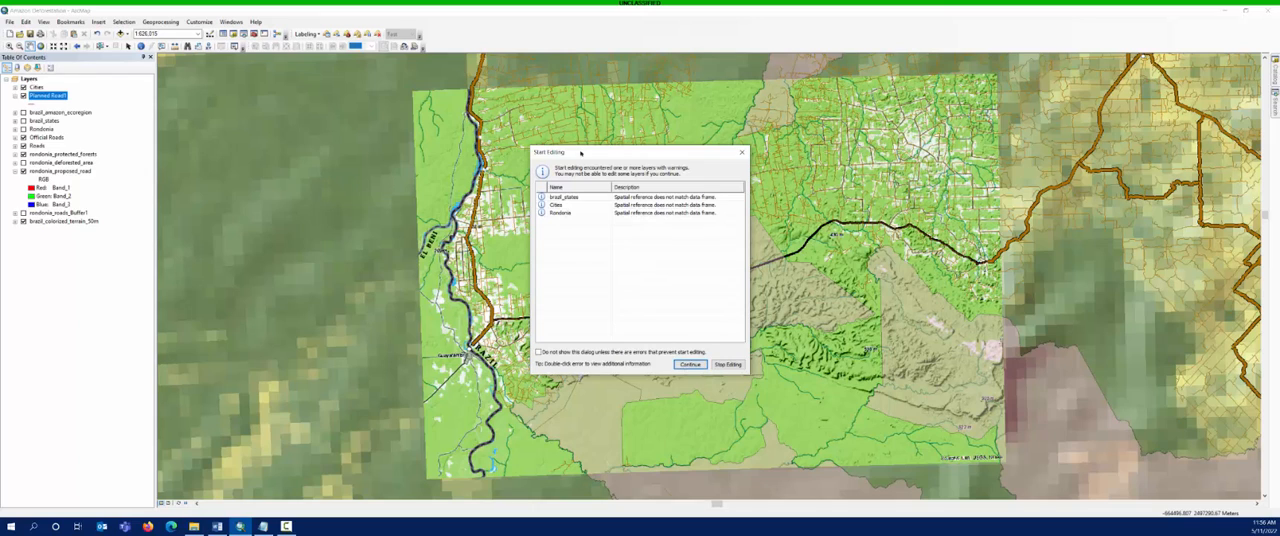
drag(575, 153, 557, 199)
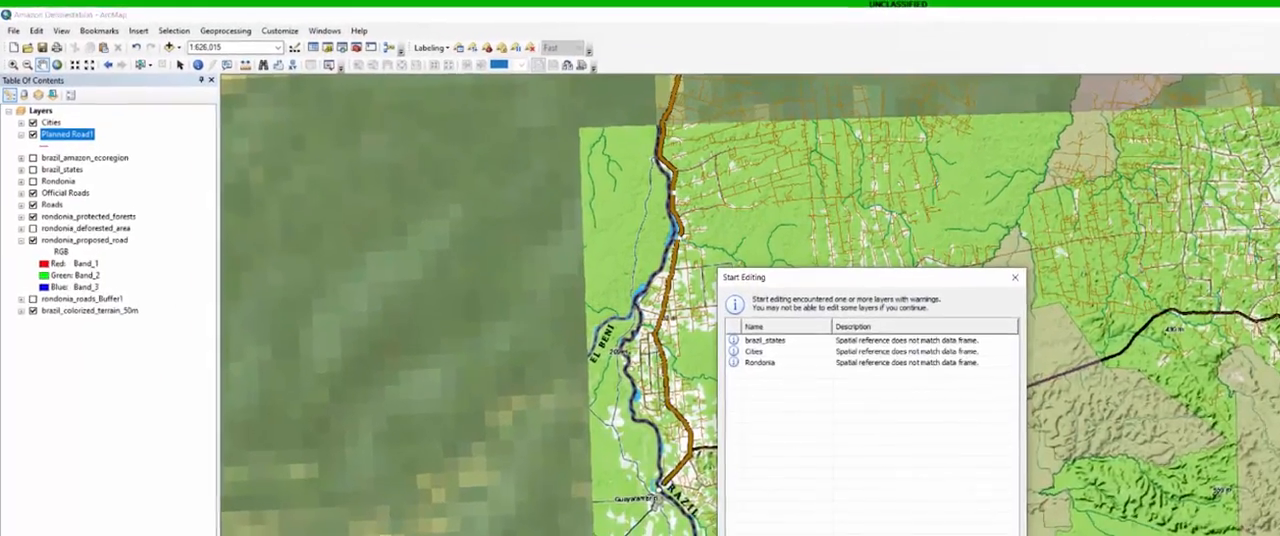
click(671, 410)
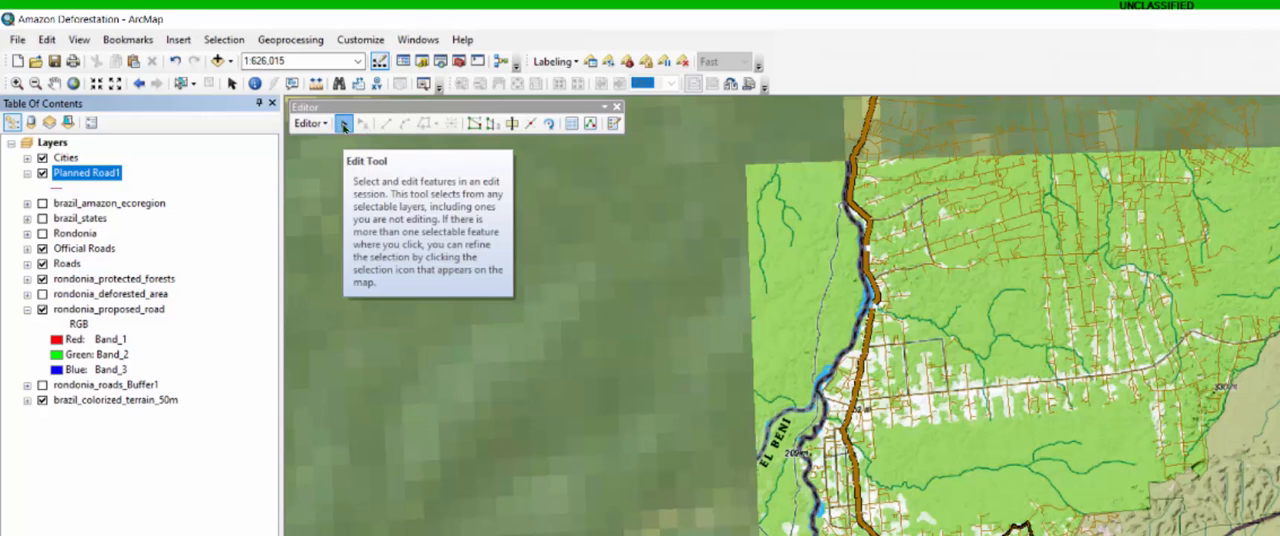
click(343, 124)
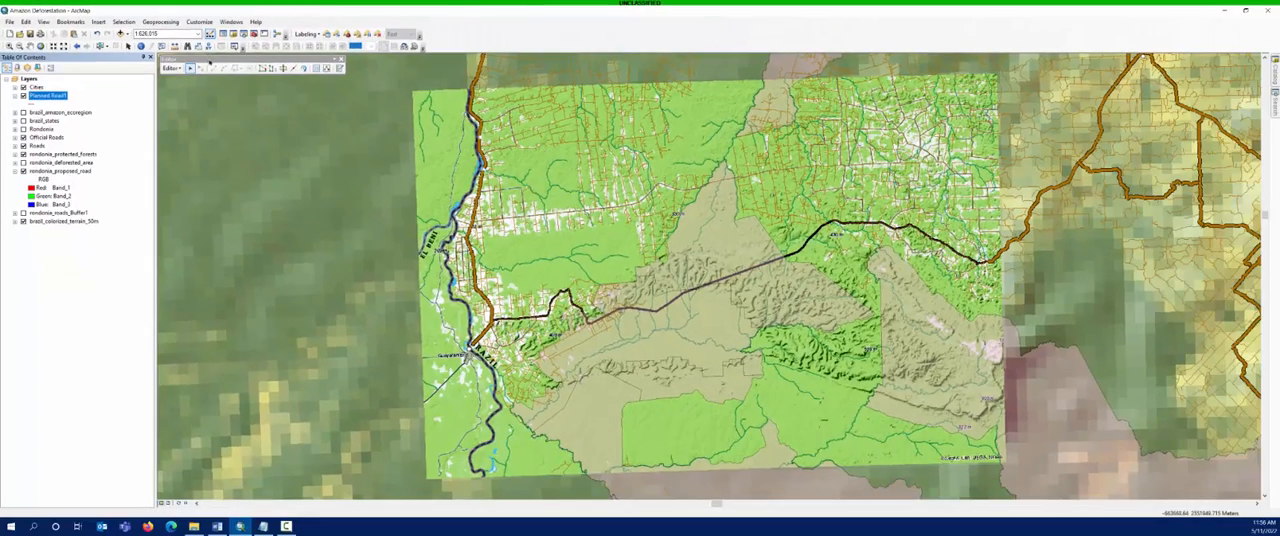
drag(210, 58, 468, 55)
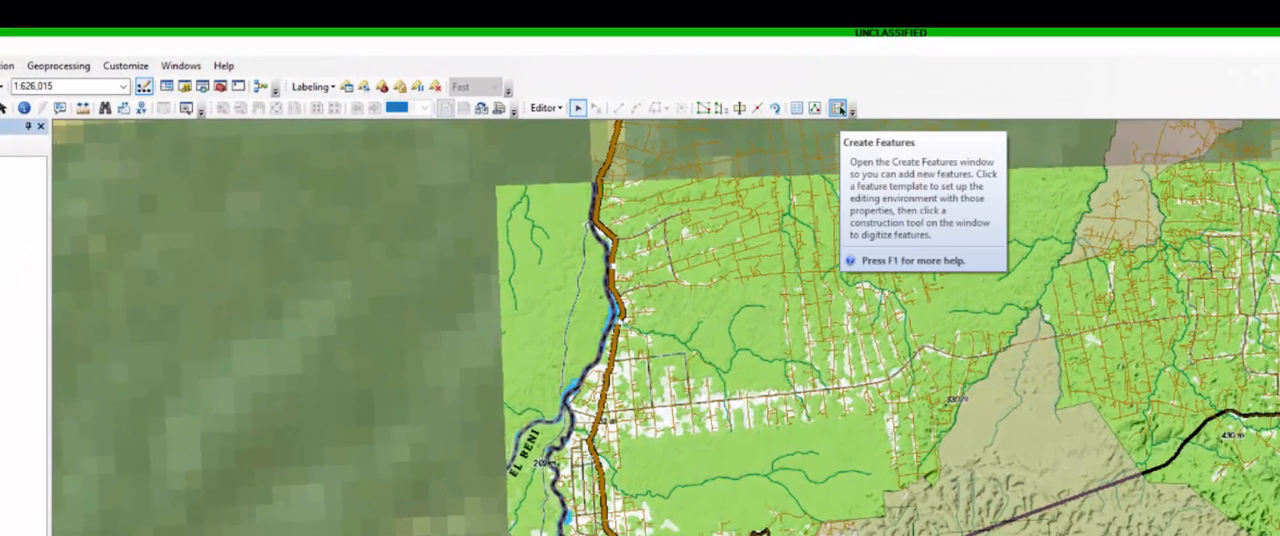
- Open the Create Features window and choose the Planned Road1 template with the Line construction tool
click(838, 108)
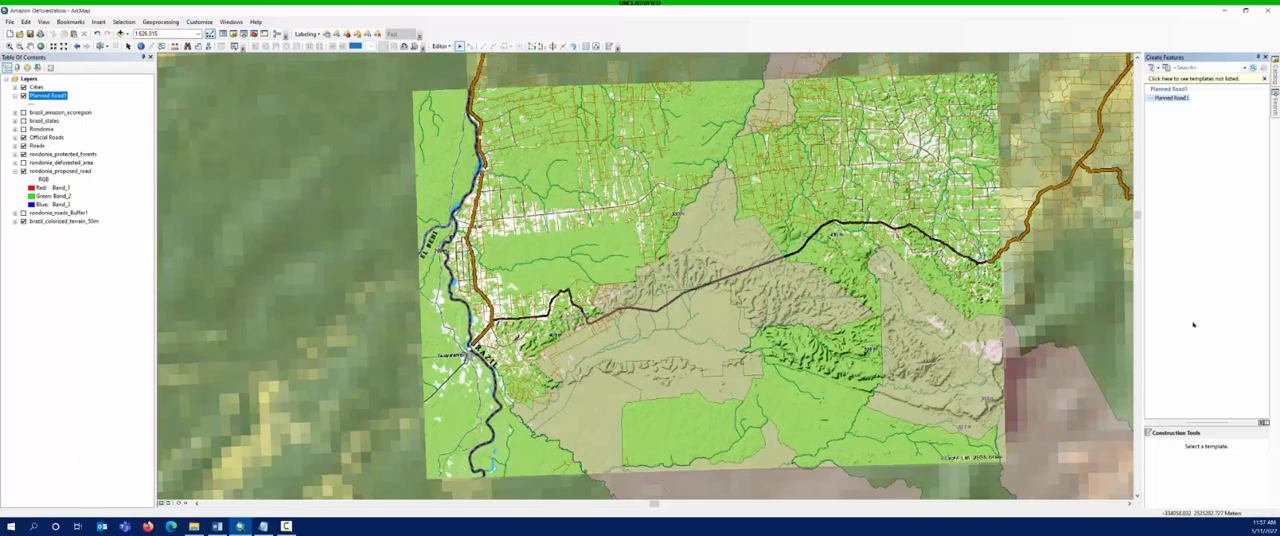
click(1168, 99)
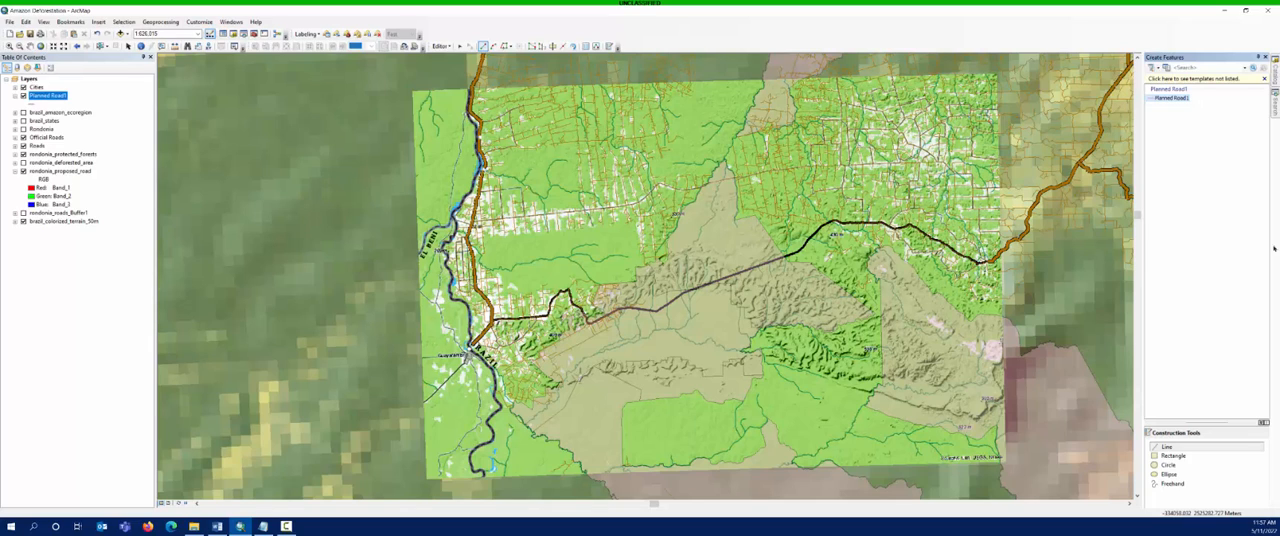
click(1166, 448)
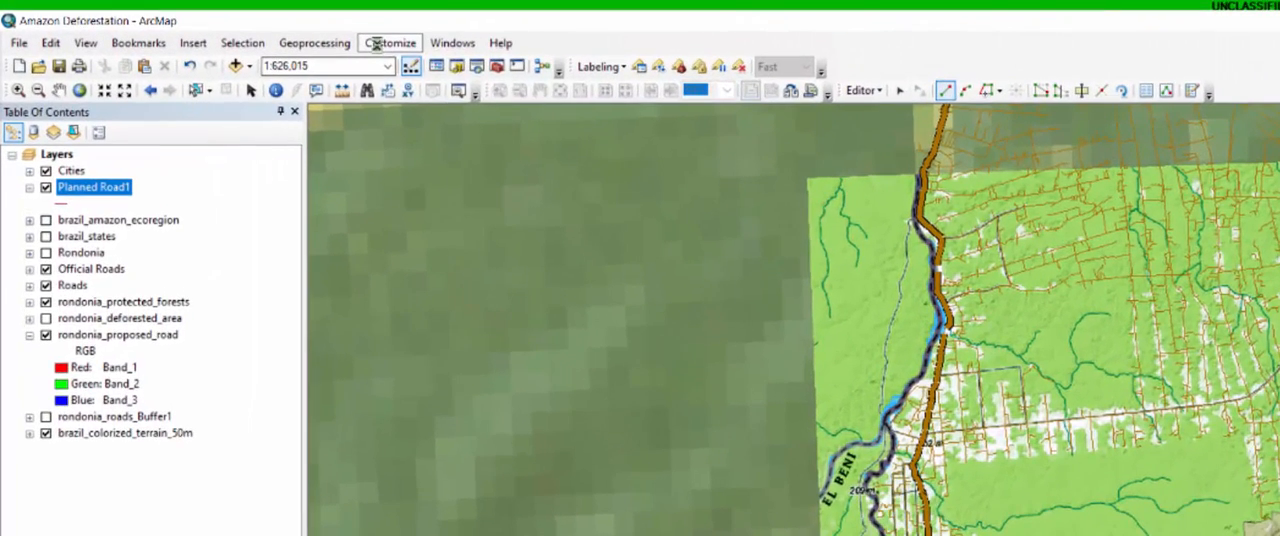
- Show the Snapping toolbar, check whether Use Snapping is enabled, and close the toolbar again
click(193, 22)
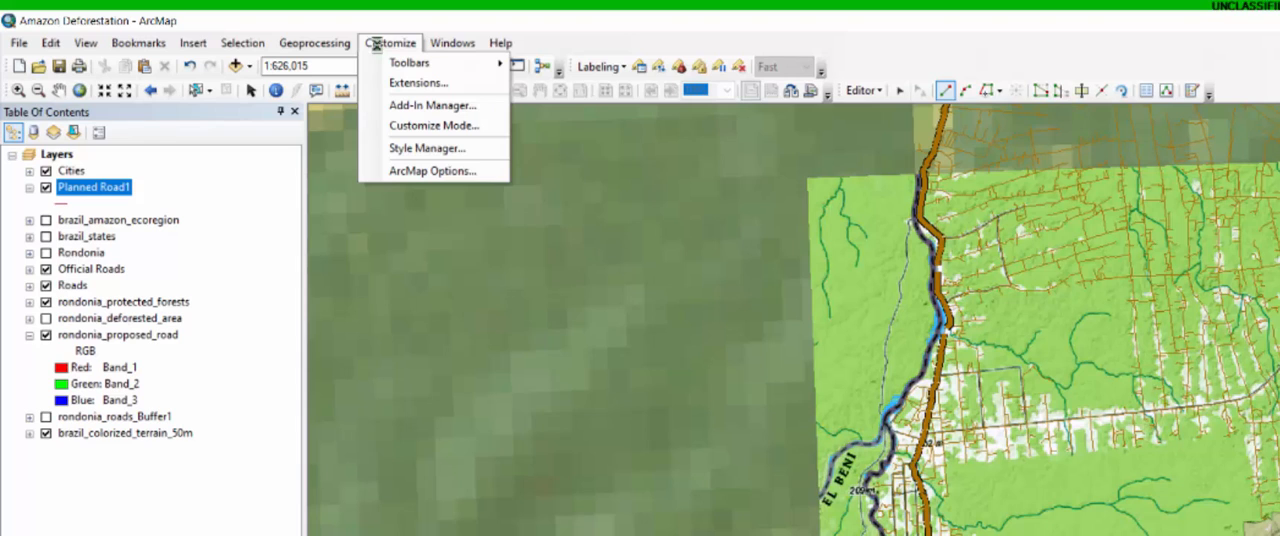
mouse_move(396, 66)
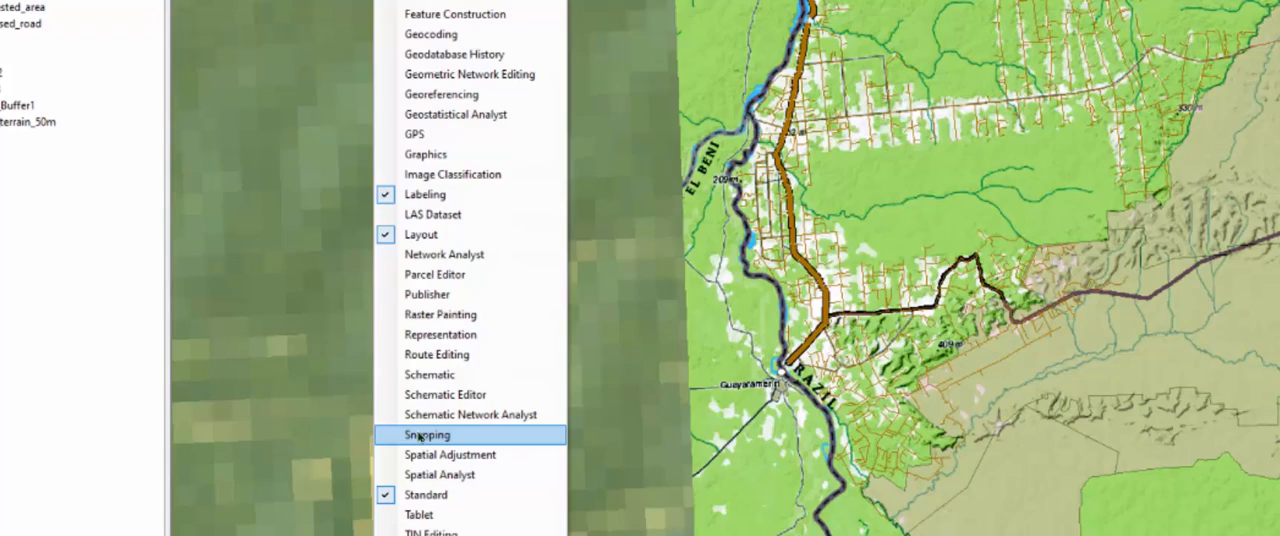
click(418, 435)
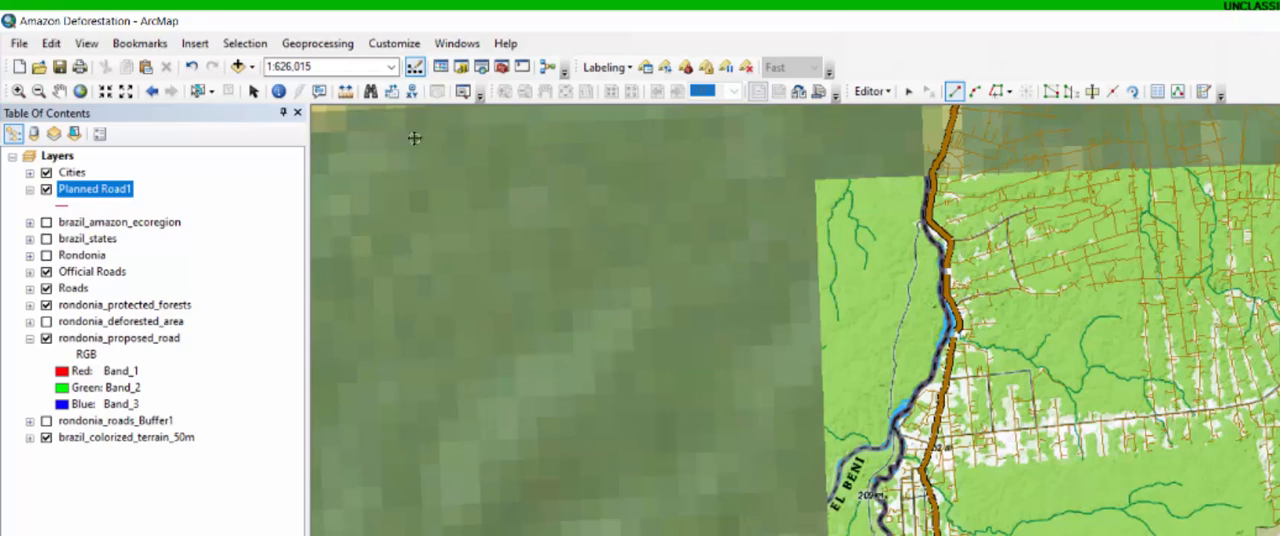
drag(193, 63, 253, 76)
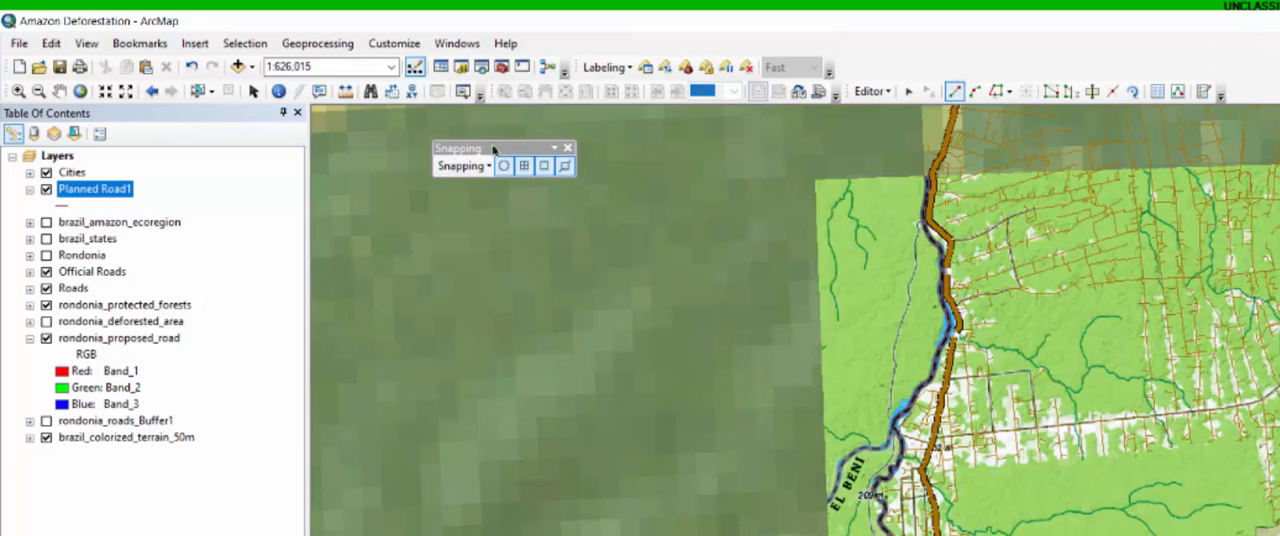
click(468, 166)
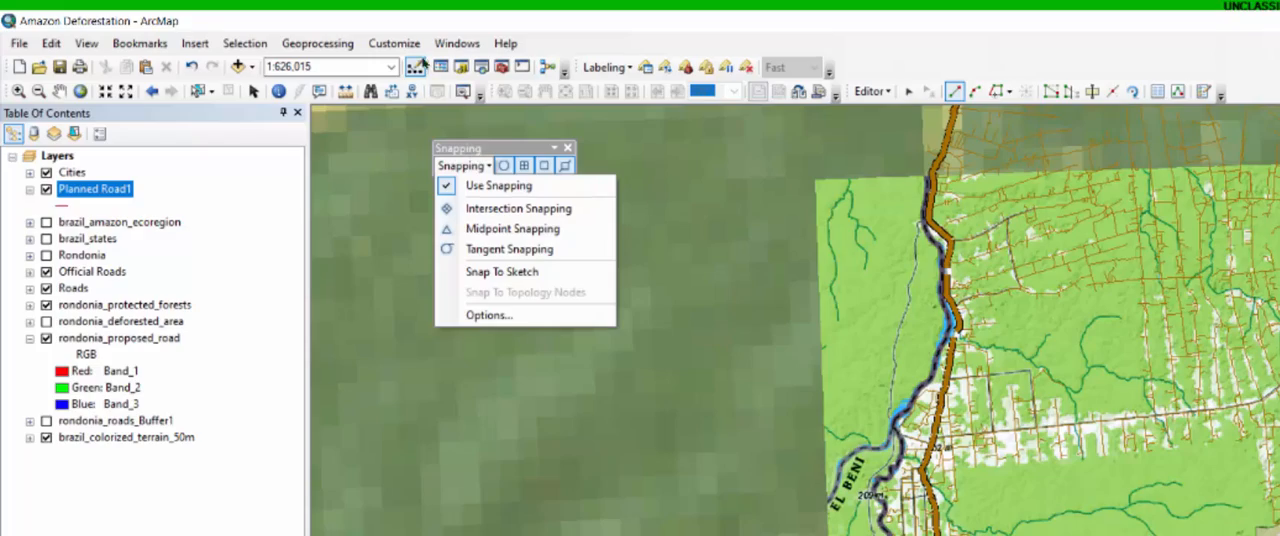
click(486, 129)
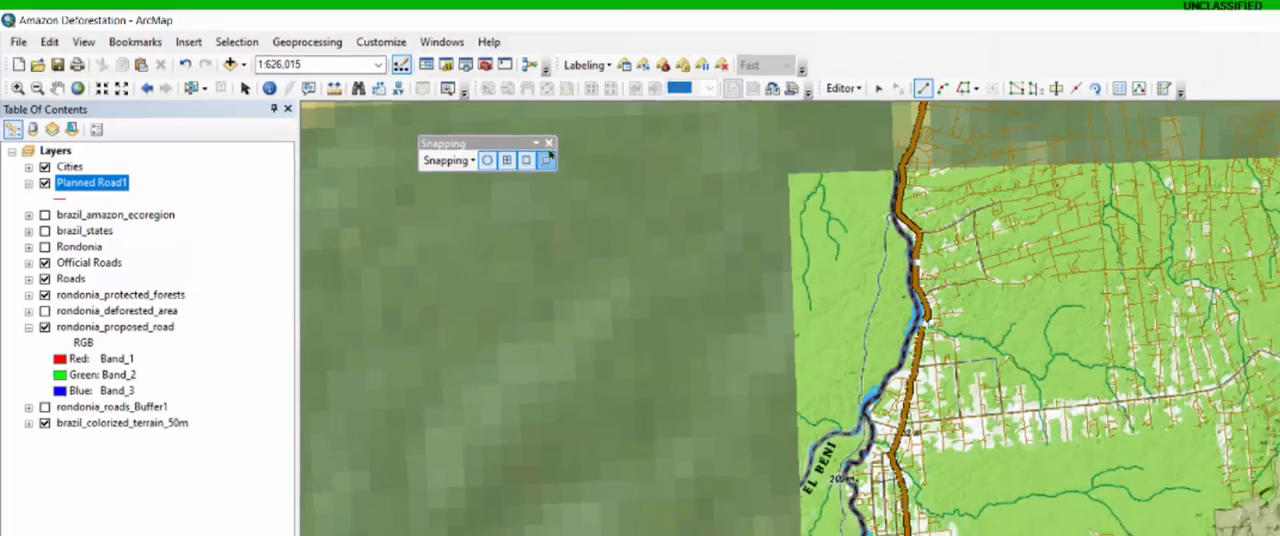
click(549, 144)
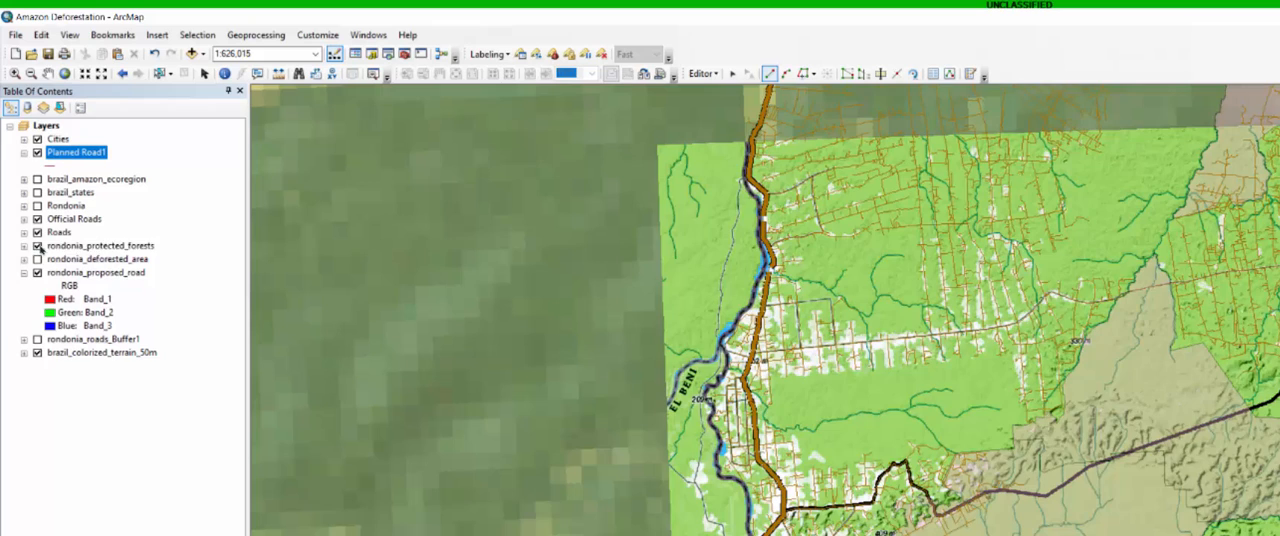
- Hide the rondonia_protected_forests layer and, at 1:80,000 scale, start a Trace from the Official Roads endpoint at the planned road's western end
click(23, 154)
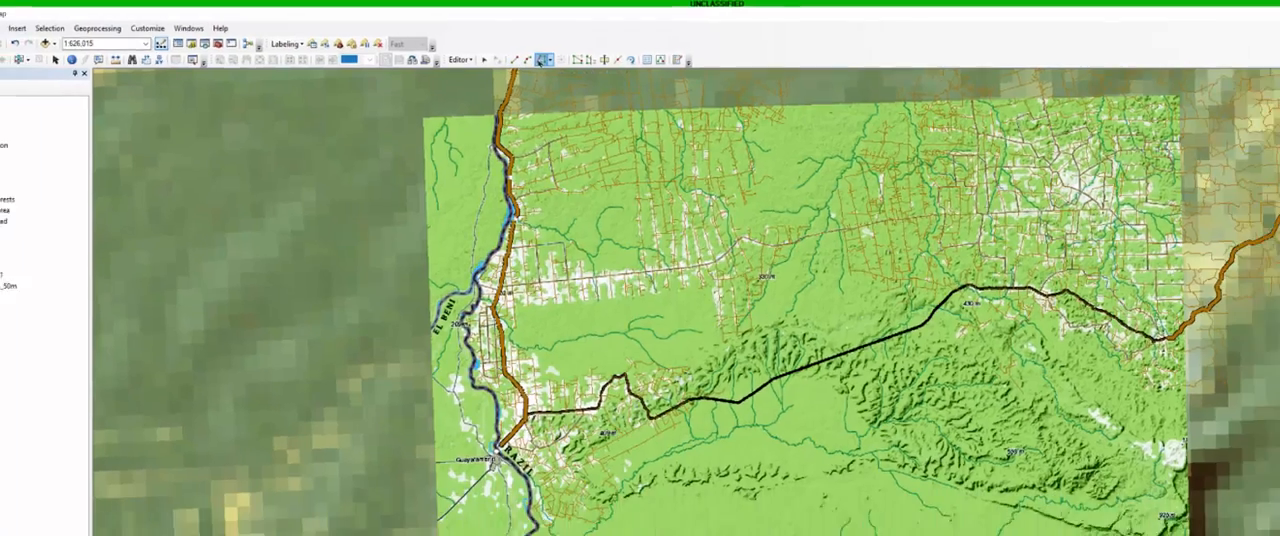
scroll(496, 322, up, 2)
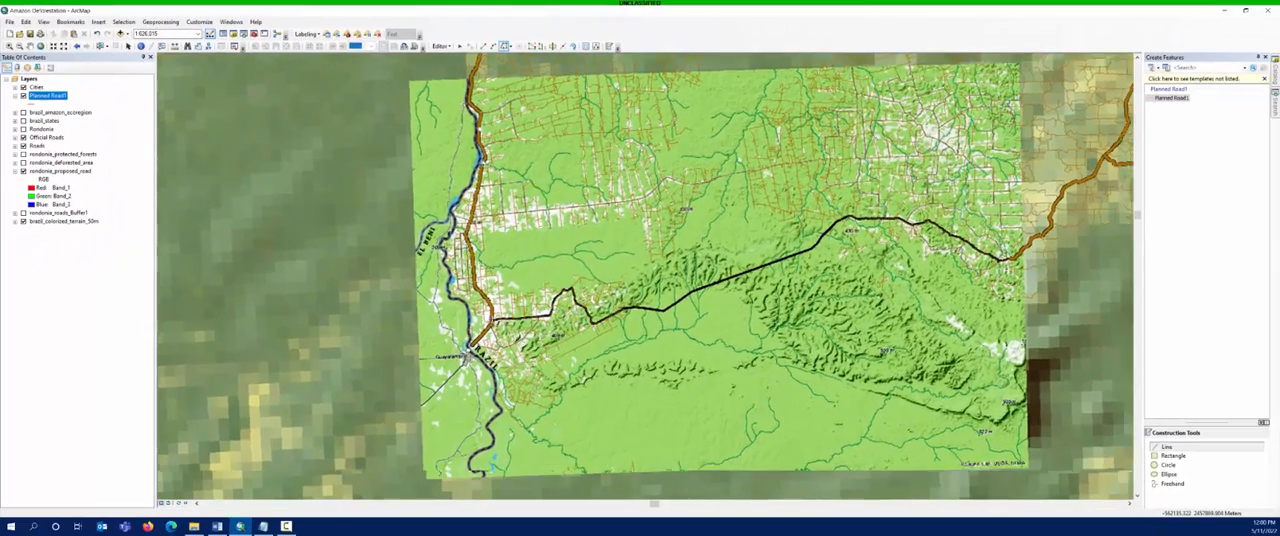
scroll(496, 322, down, 1)
scroll(496, 322, up, 1)
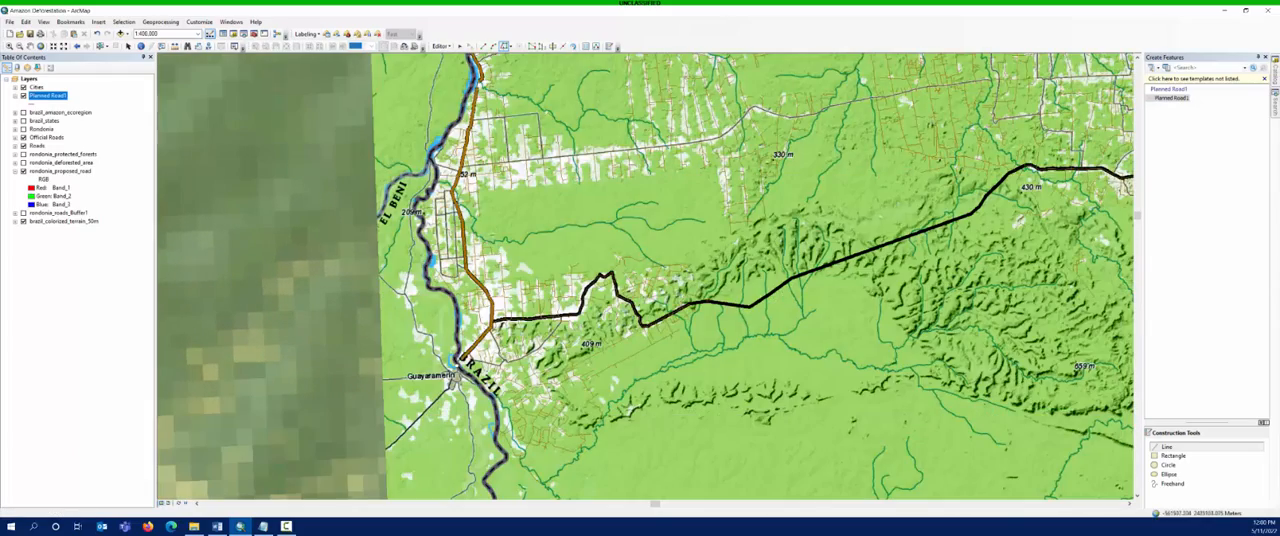
scroll(505, 318, up, 2)
scroll(498, 325, up, 1)
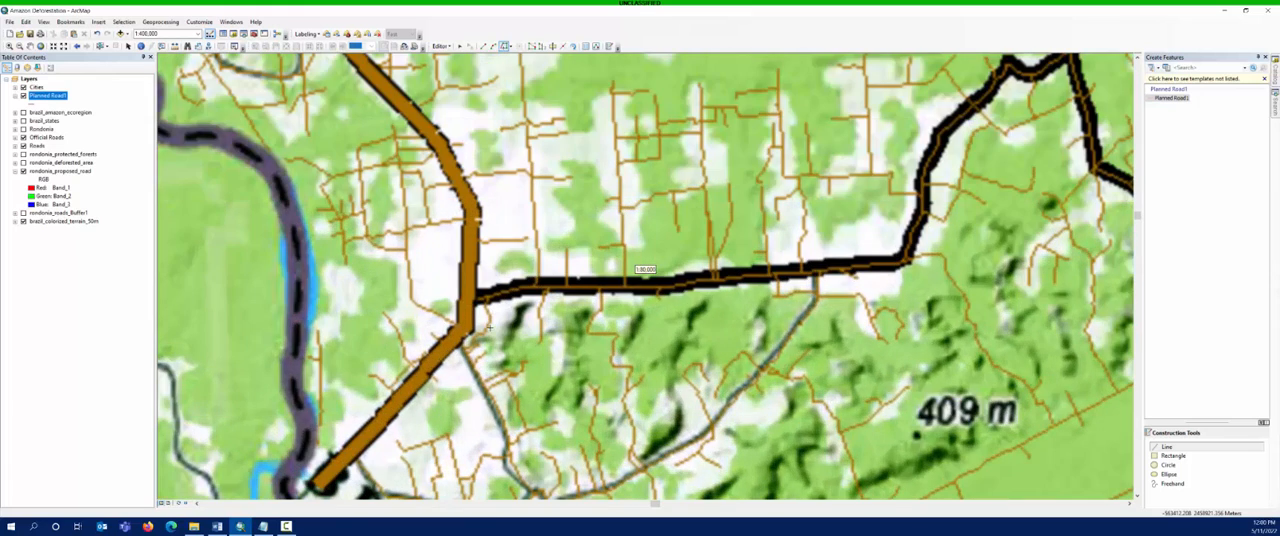
scroll(478, 300, up, 1)
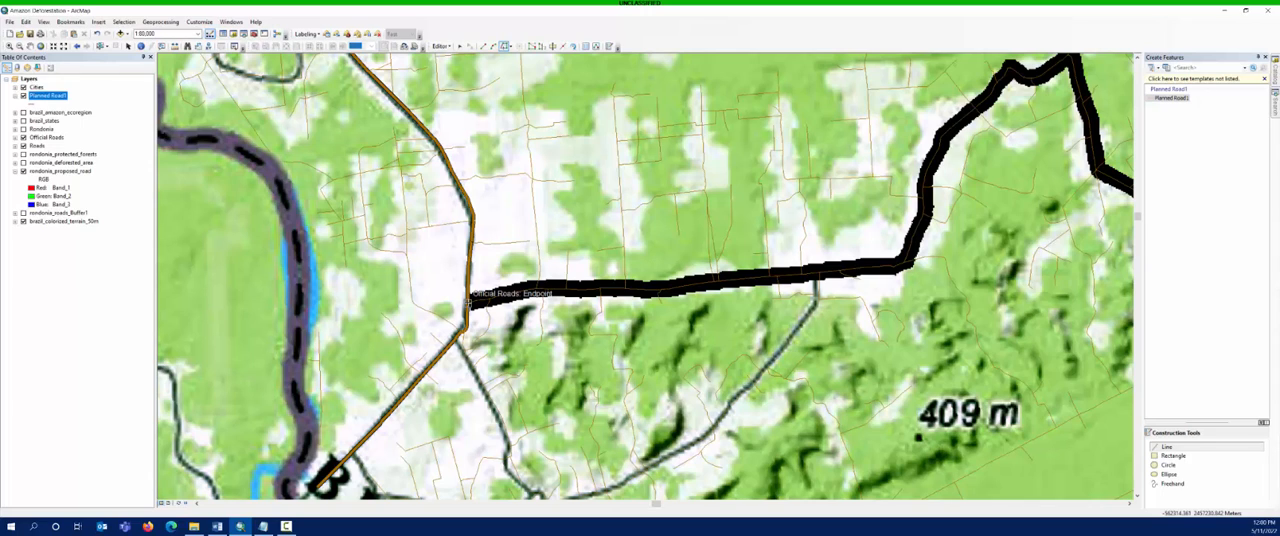
click(468, 298)
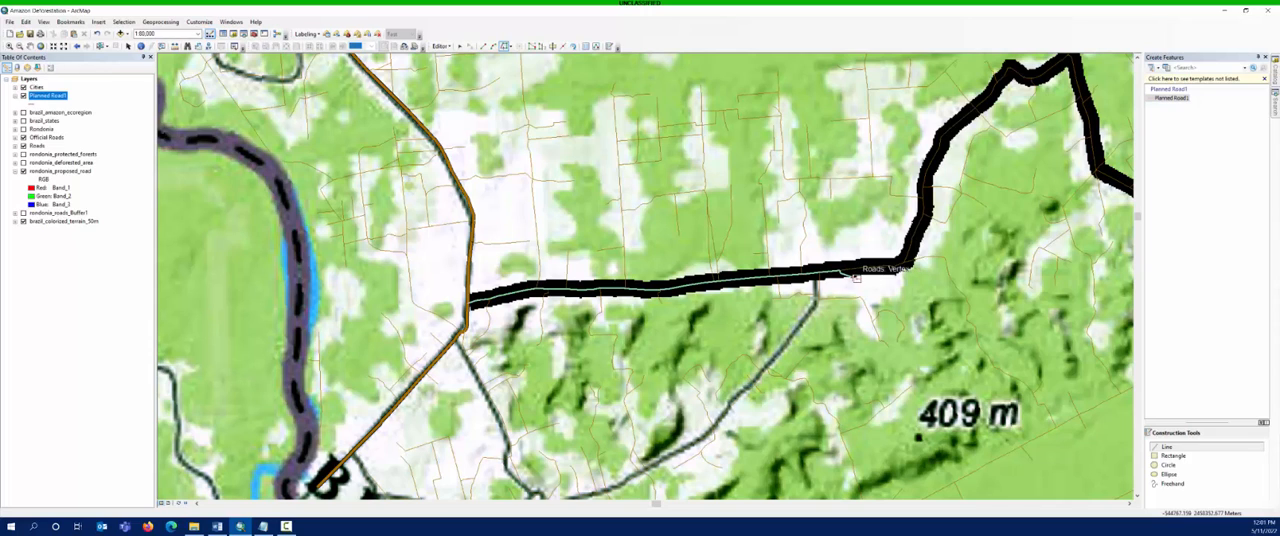
- Trace the existing roads eastward along the black planned road, past the 409 m hills, and end the trace at the Roads endpoint
key(Escape)
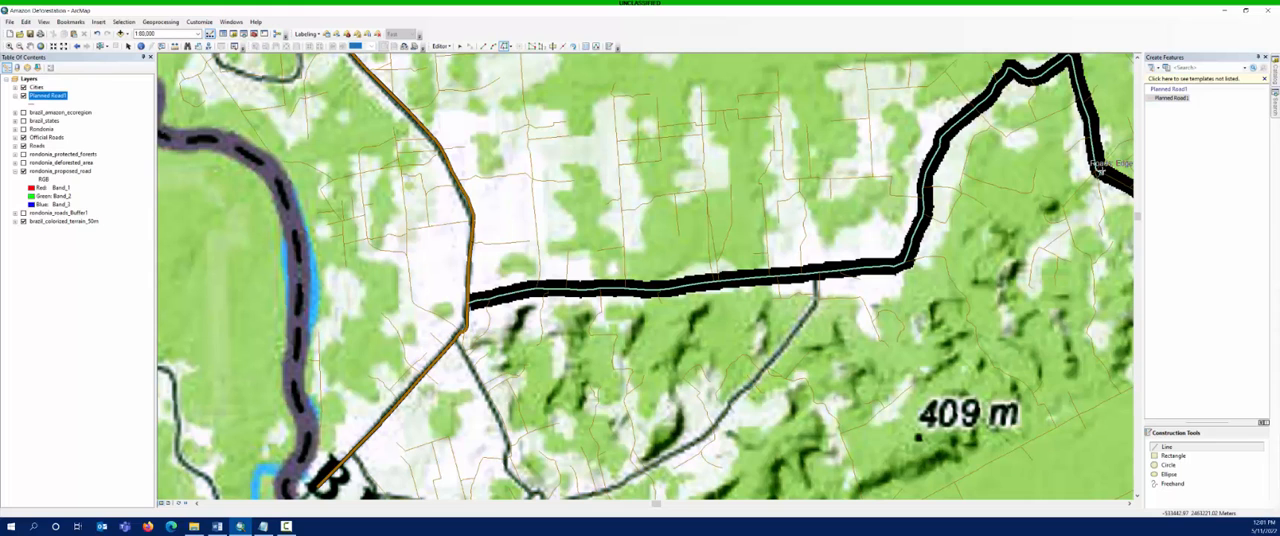
drag(1100, 170, 463, 218)
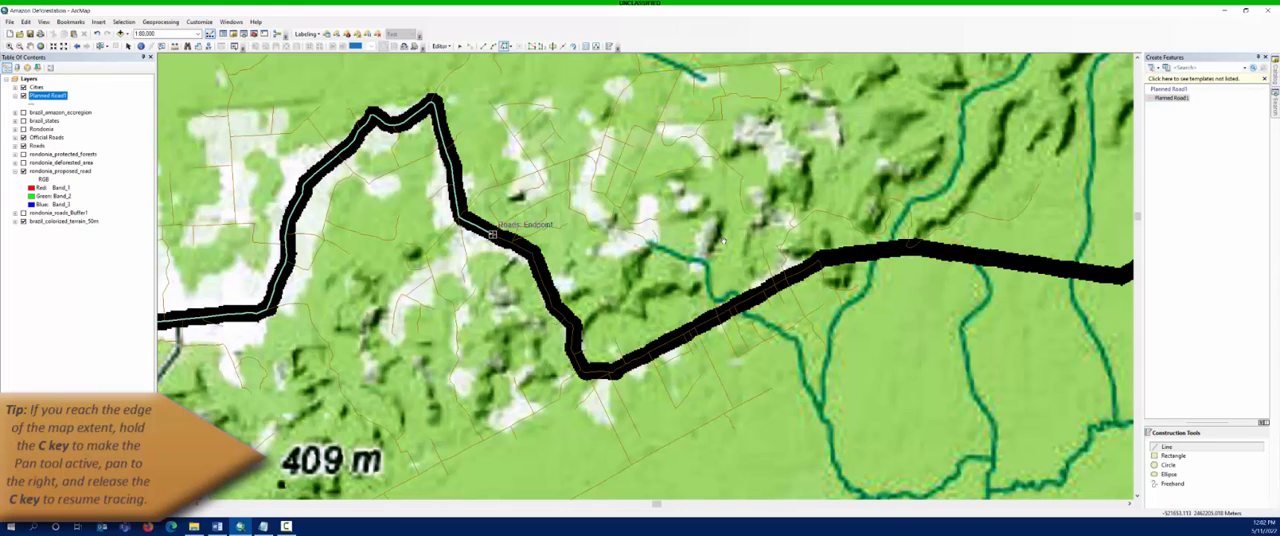
drag(723, 240, 520, 226)
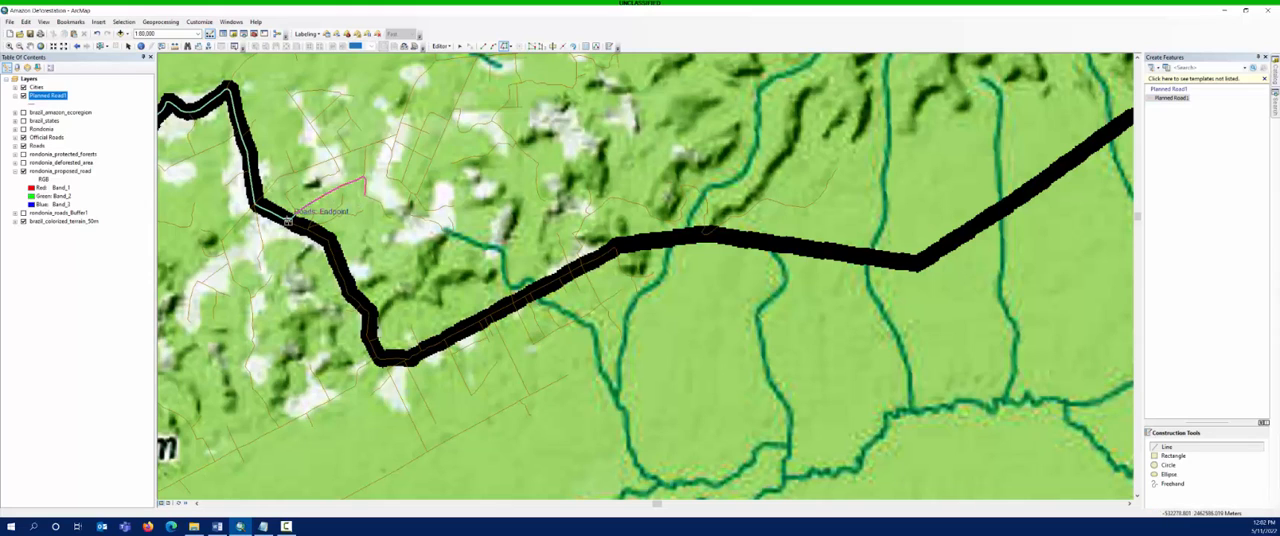
click(288, 221)
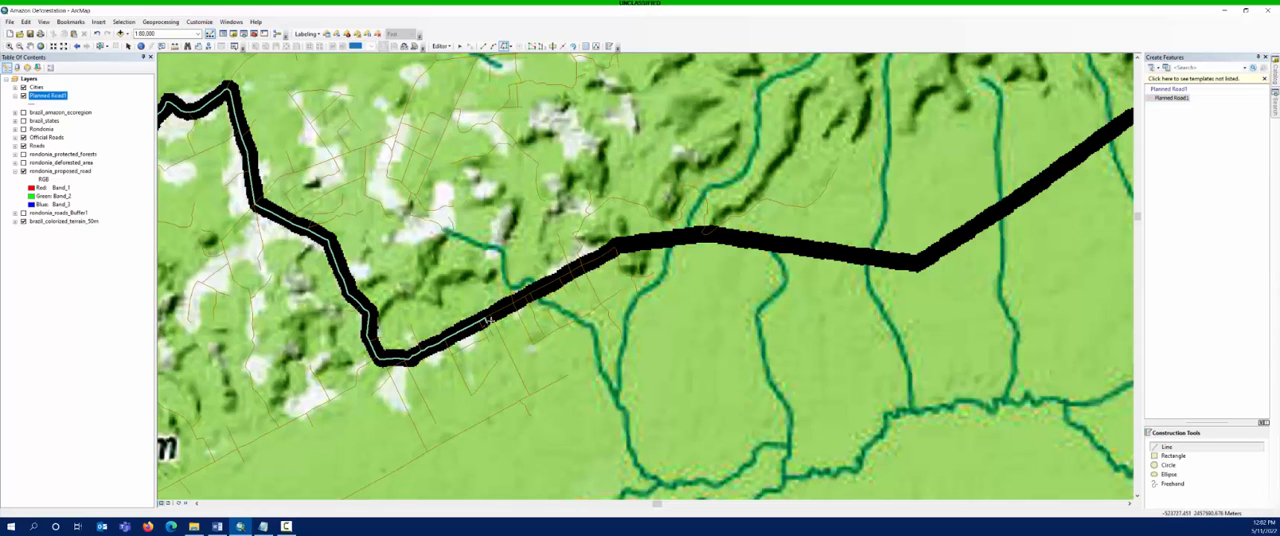
double_click(614, 246)
drag(604, 252, 251, 335)
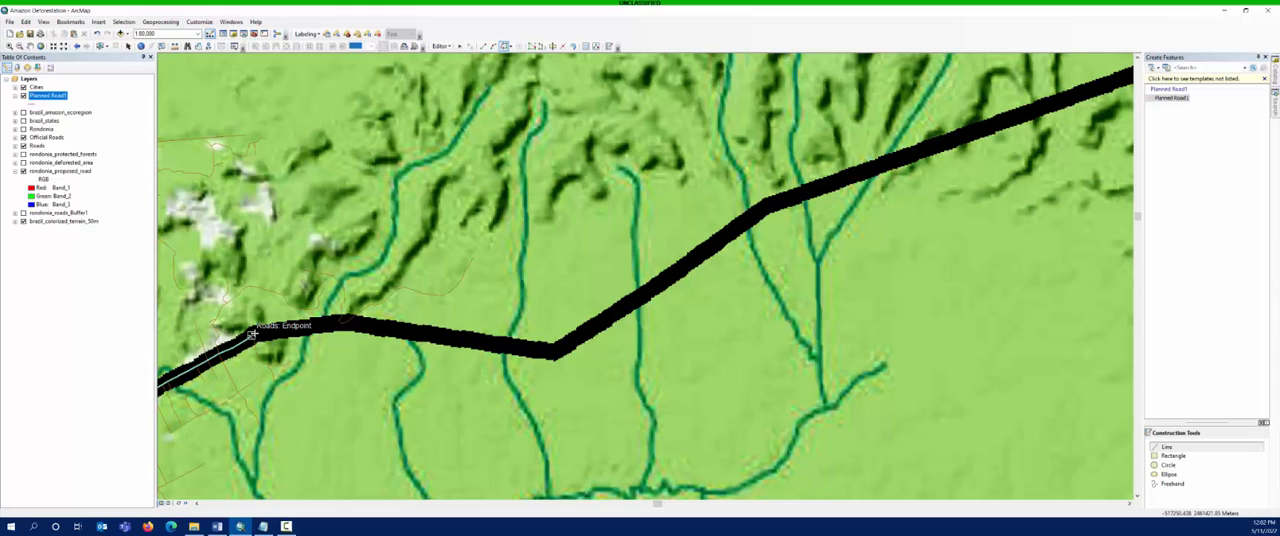
double_click(252, 335)
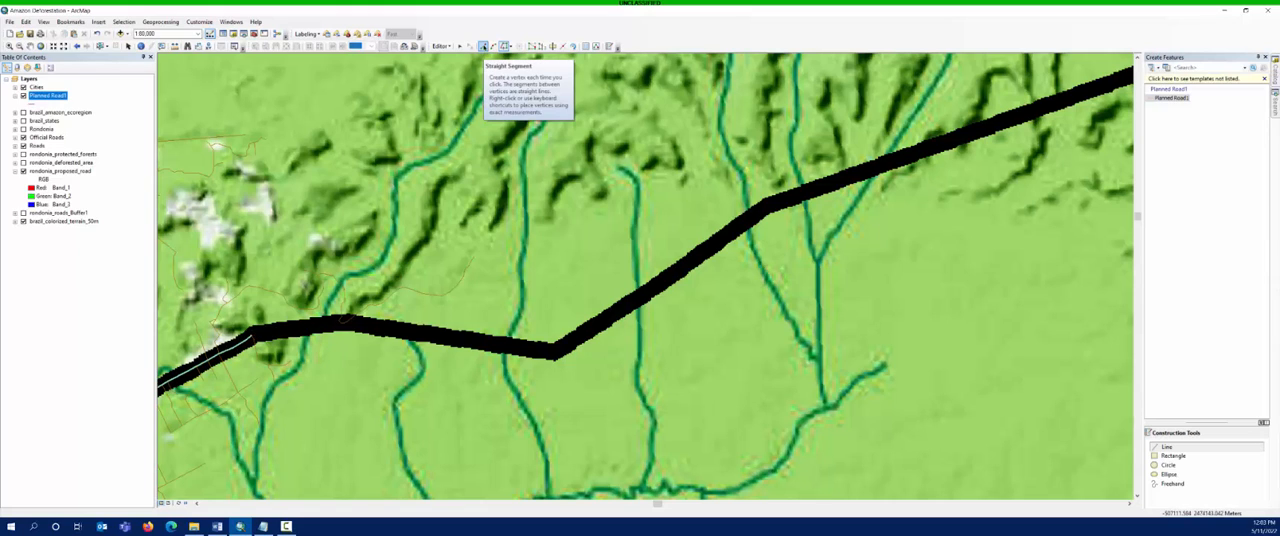
- Switch to Straight Segment and place vertices at the planned road's bends across the stretch without existing roads, as far as the northeast-heading bend
click(483, 46)
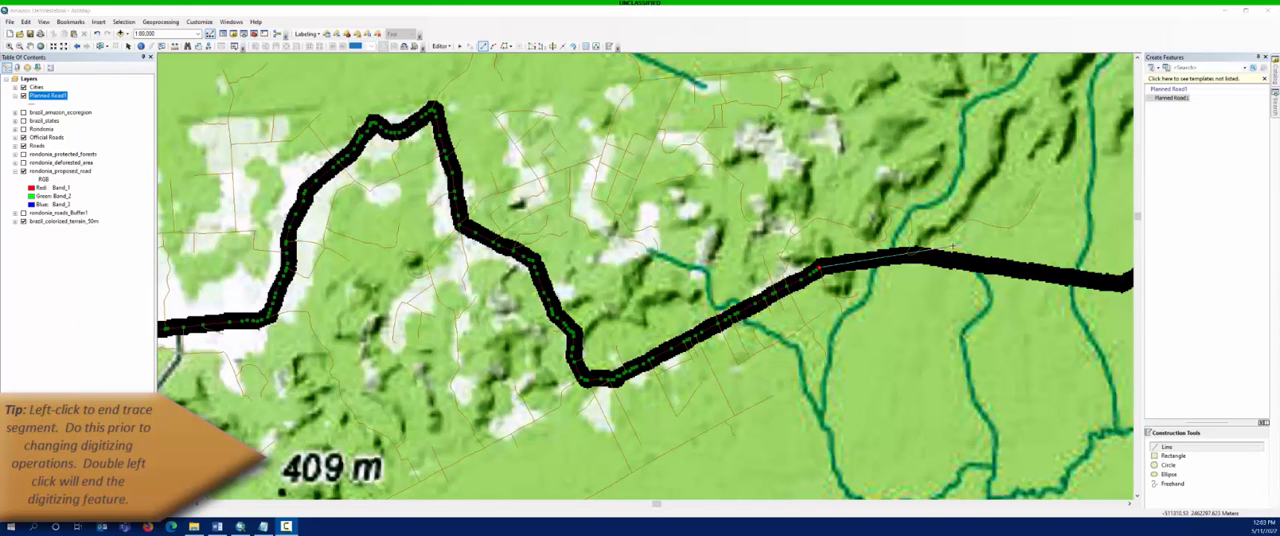
click(952, 246)
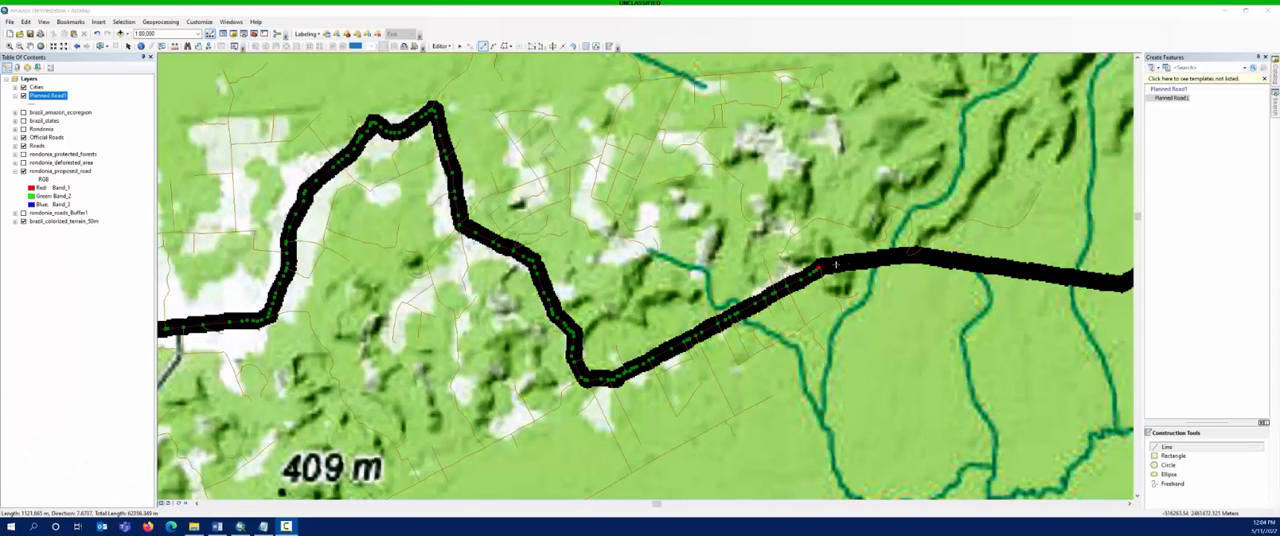
click(820, 268)
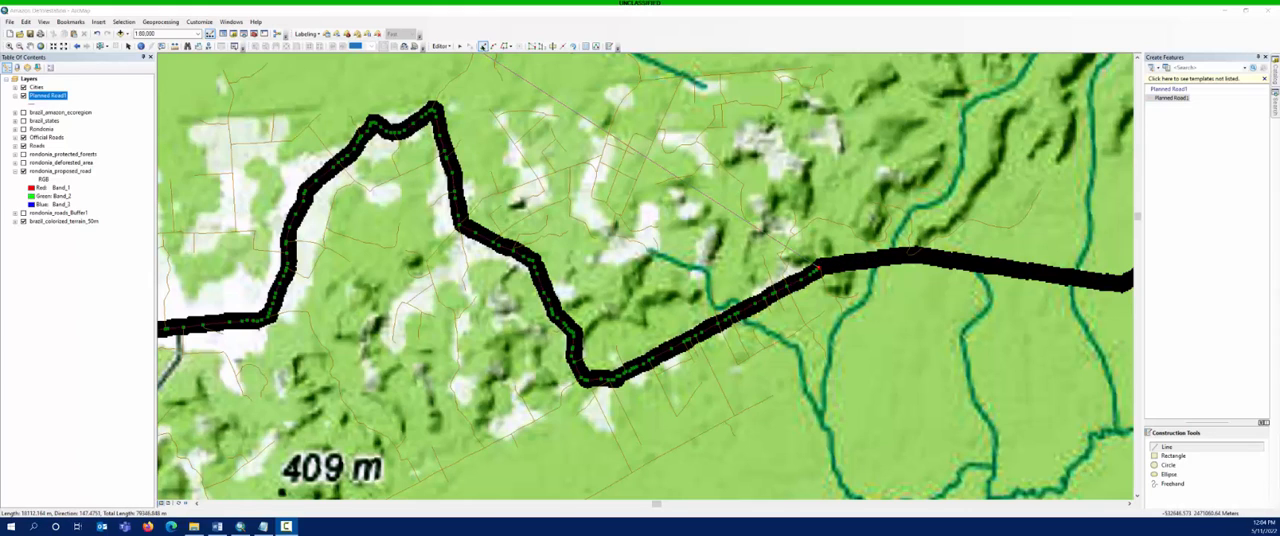
click(482, 47)
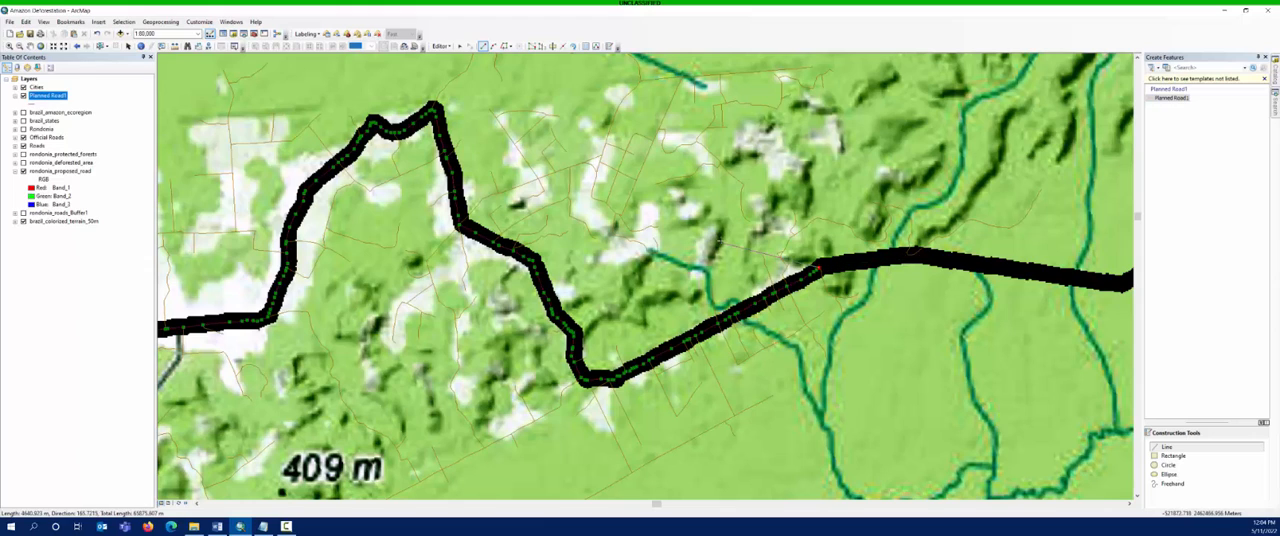
click(900, 256)
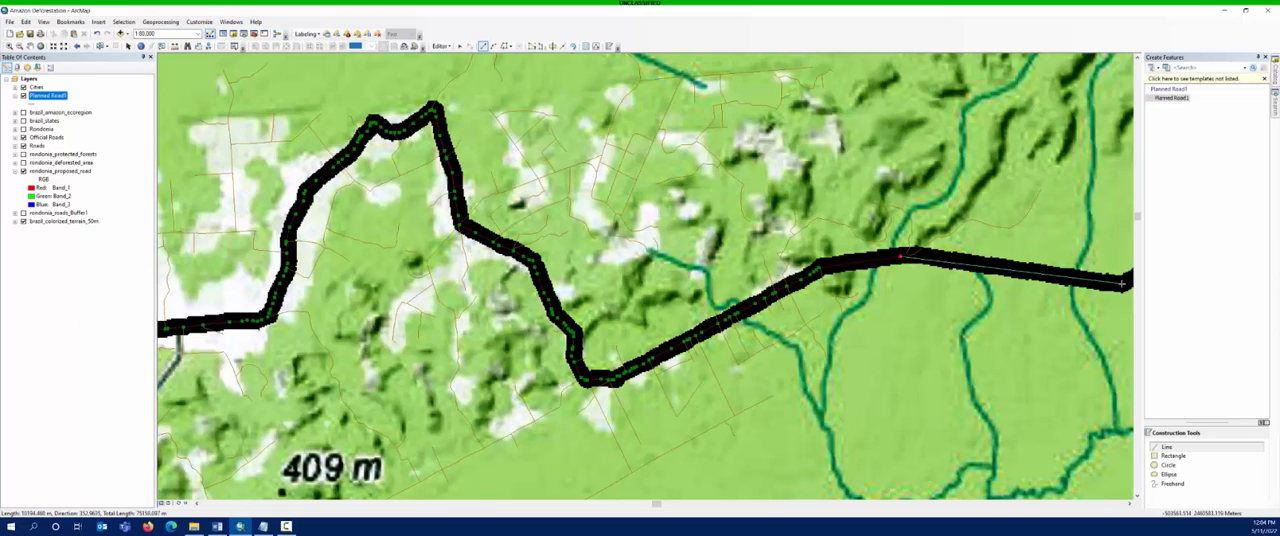
double_click(1122, 284)
drag(1122, 284, 430, 328)
click(430, 329)
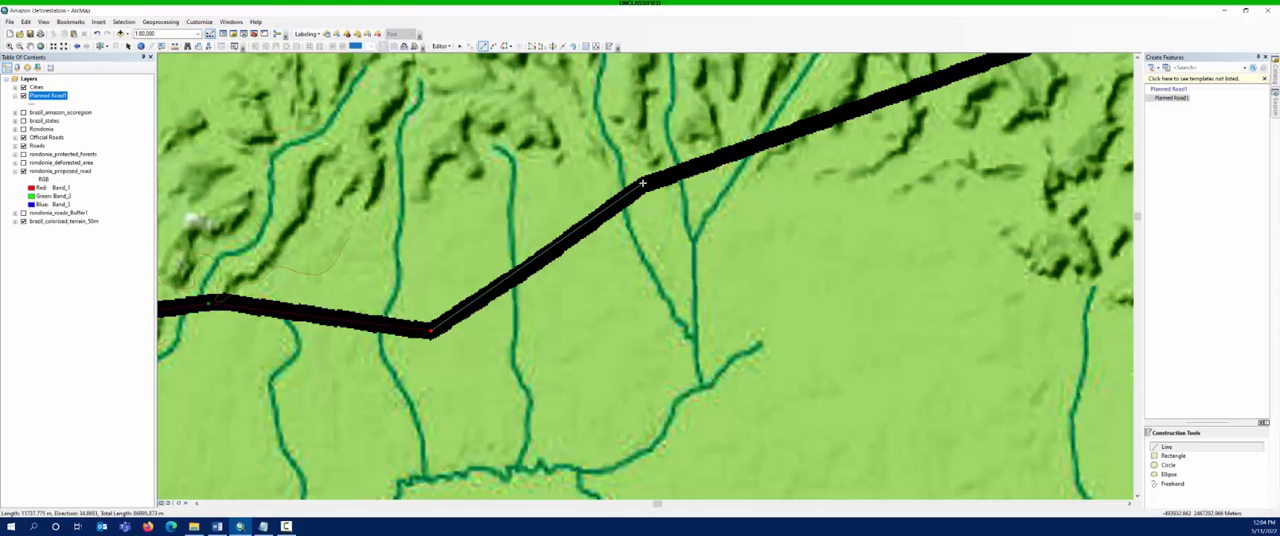
double_click(644, 184)
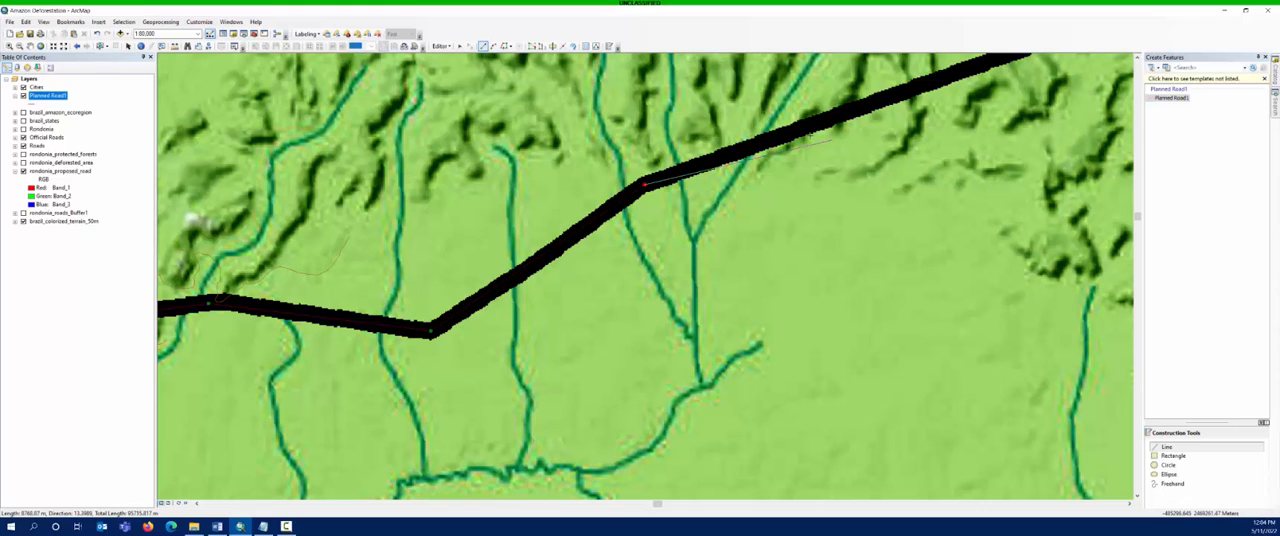
- Continue the straight segments northeast through the planned road's bends to the Roads endpoint northwest of the 430 m label
drag(1022, 56, 603, 296)
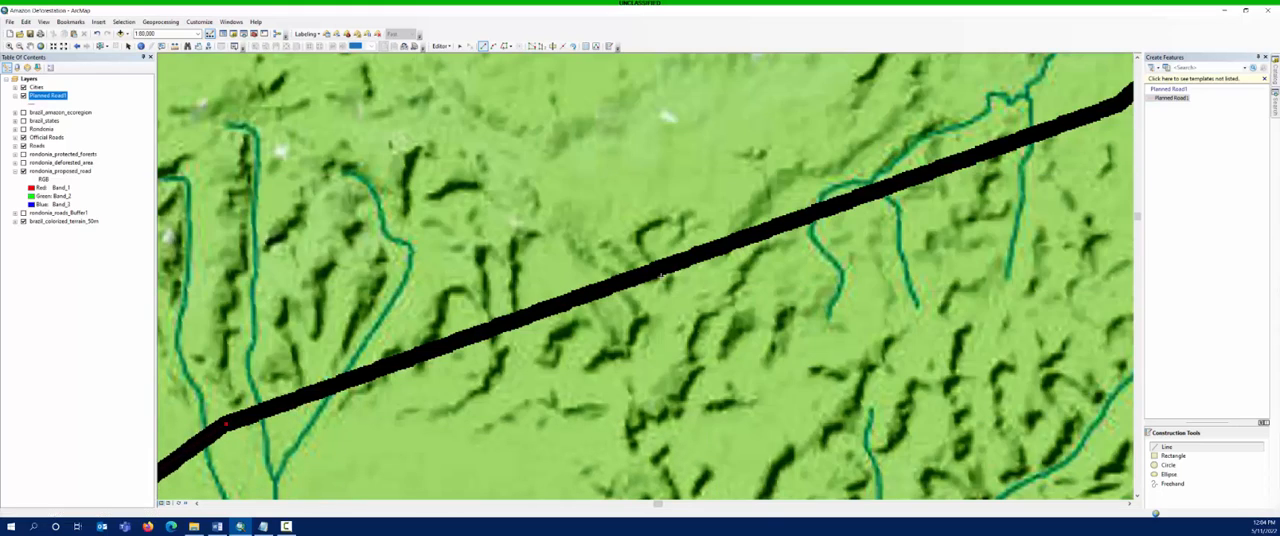
drag(951, 171, 476, 417)
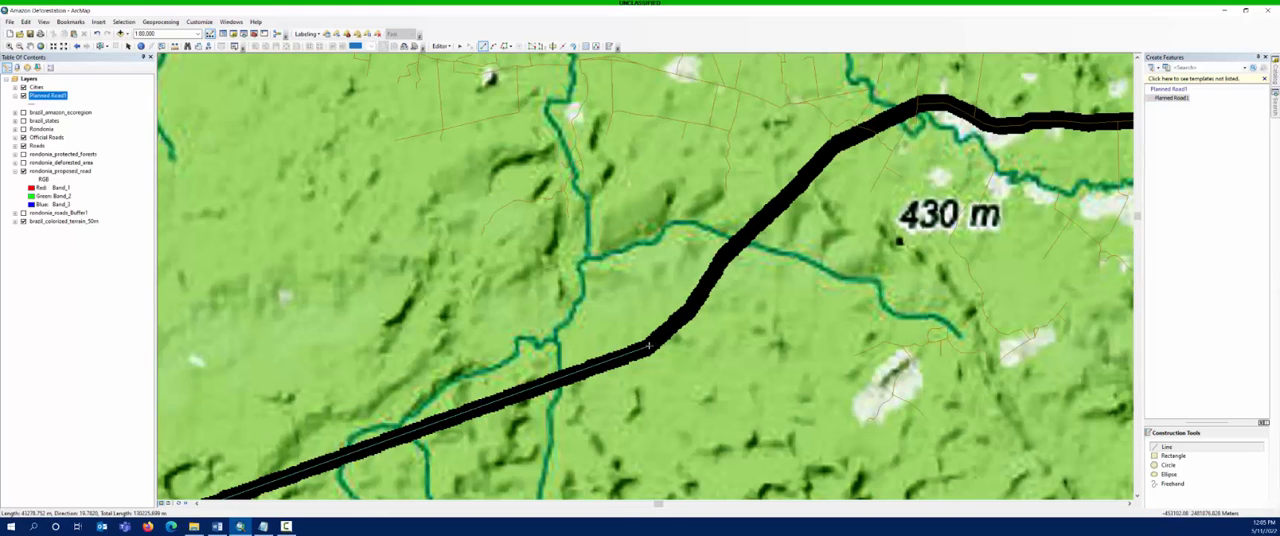
click(649, 346)
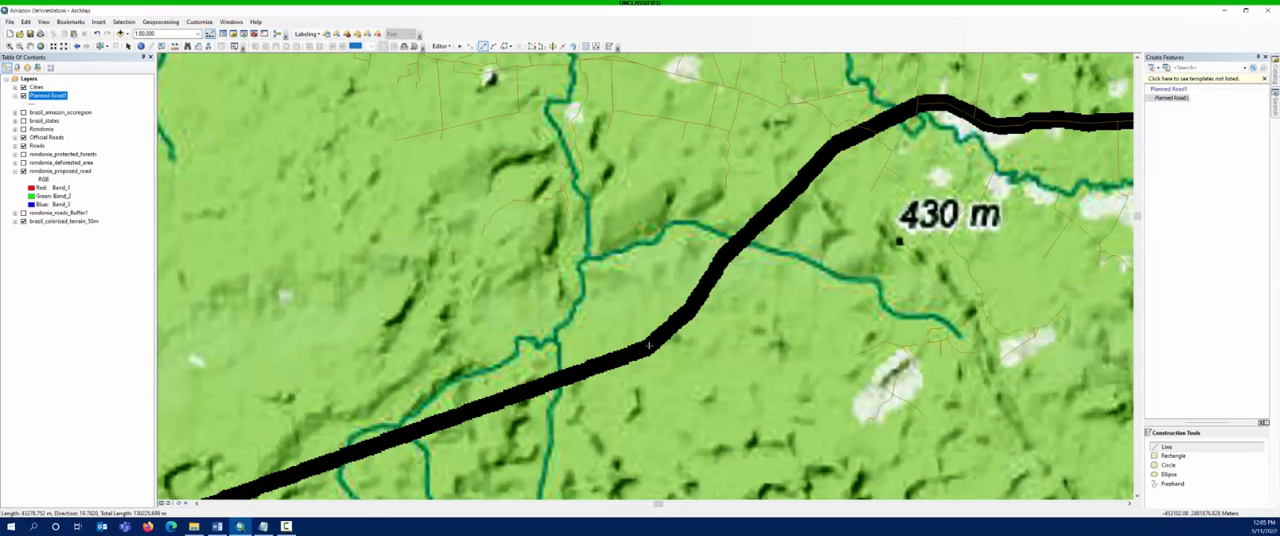
click(727, 250)
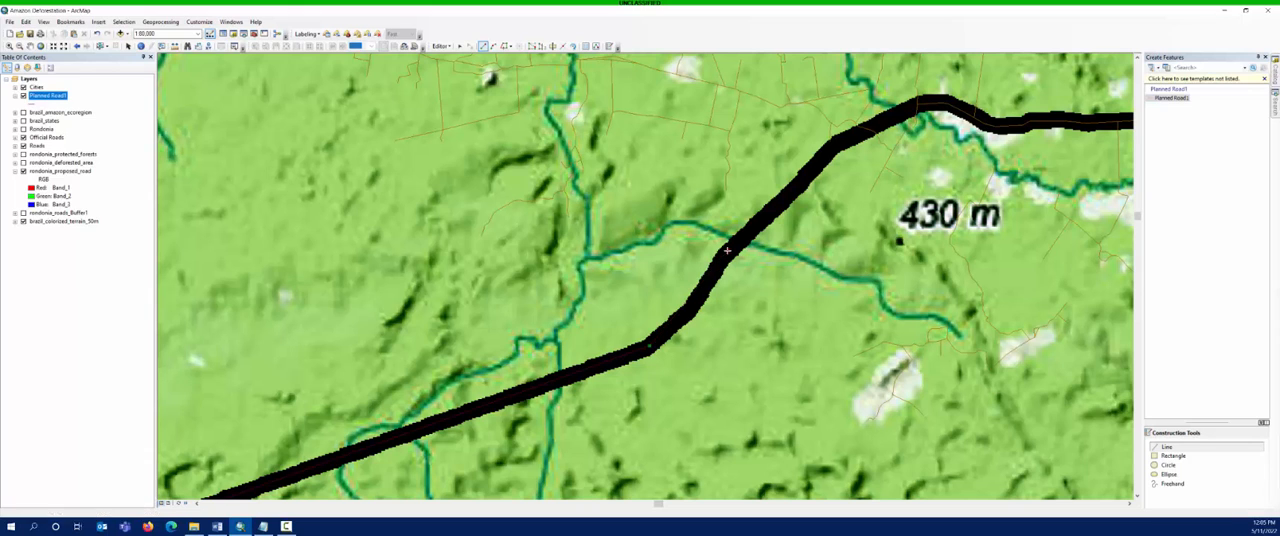
click(832, 147)
mouse_move(899, 115)
mouse_down()
mouse_move(746, 236)
mouse_move(745, 260)
mouse_up()
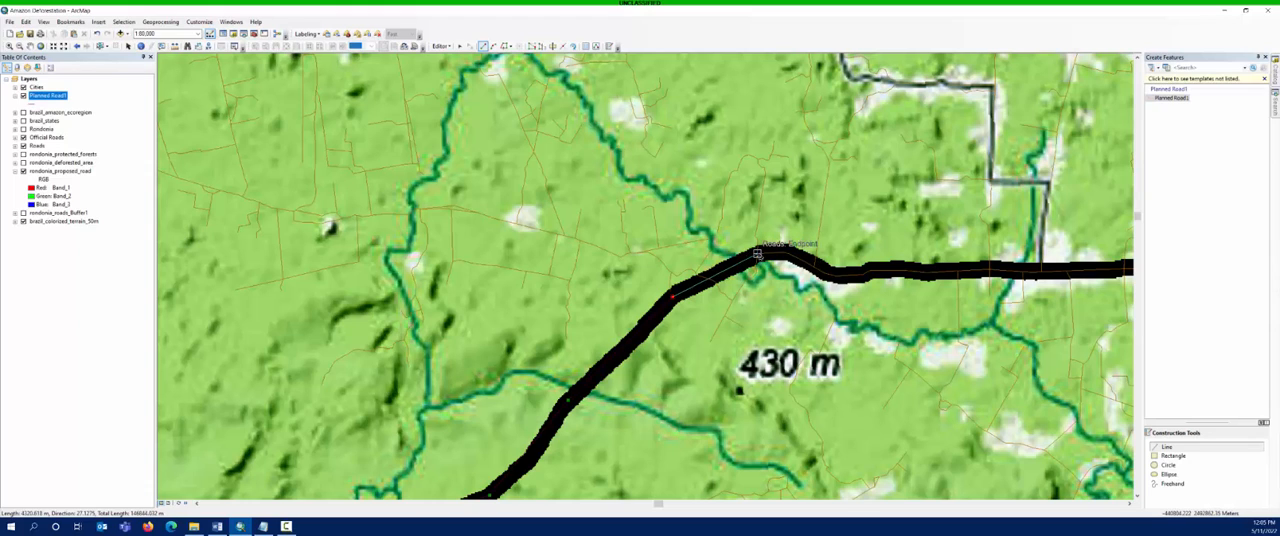
click(757, 255)
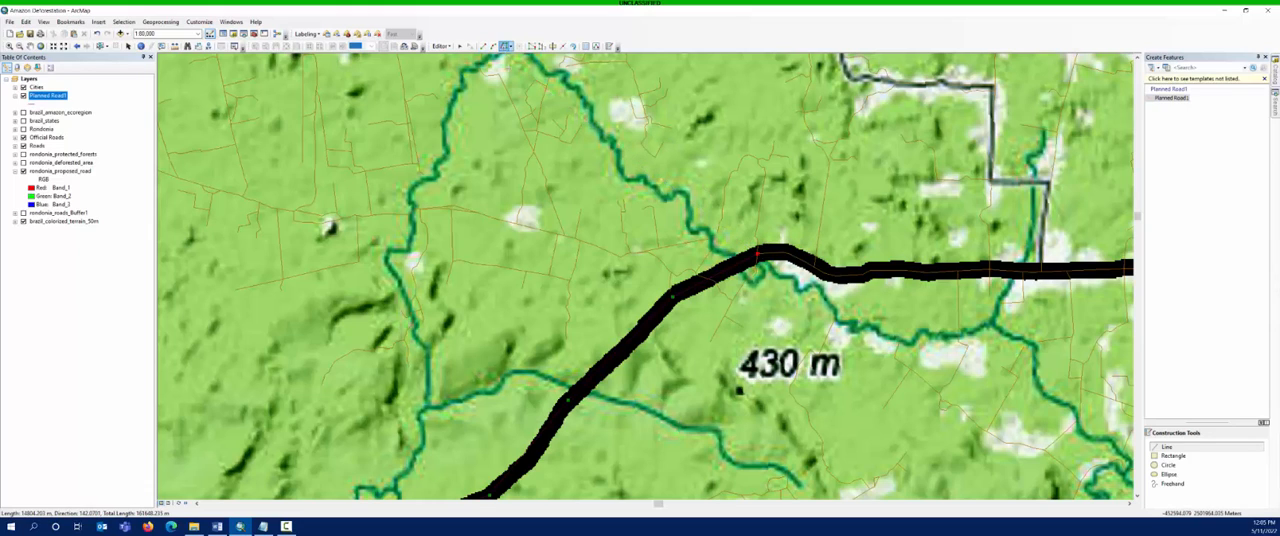
- Trace the existing roads eastward from that endpoint to the Official Roads endpoint at the planned road's eastern end, and finish the line
click(759, 254)
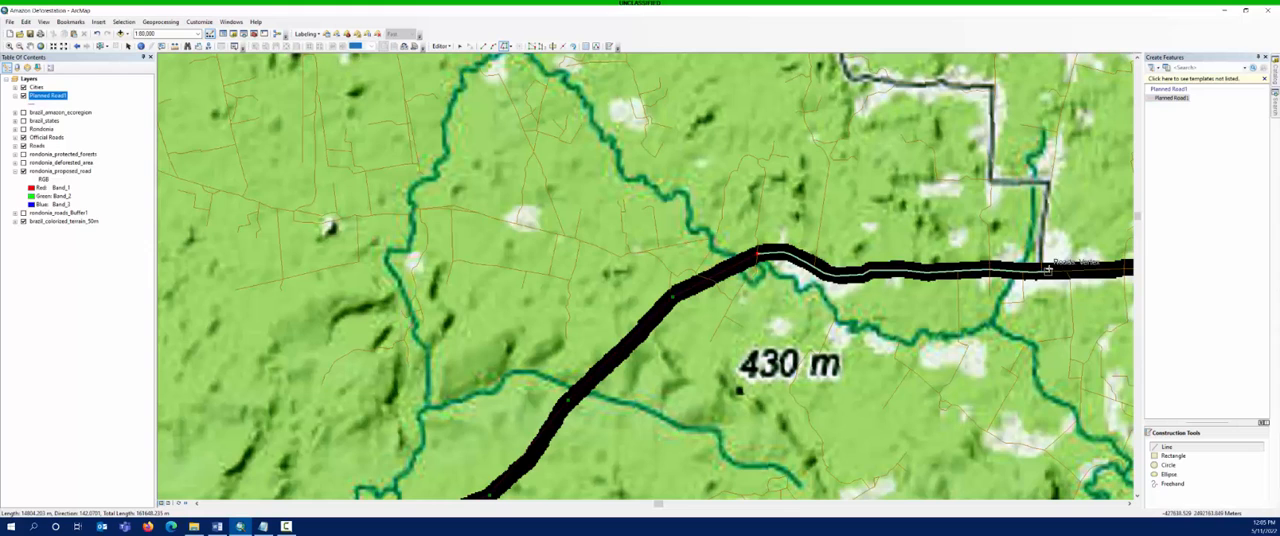
drag(1061, 264, 744, 295)
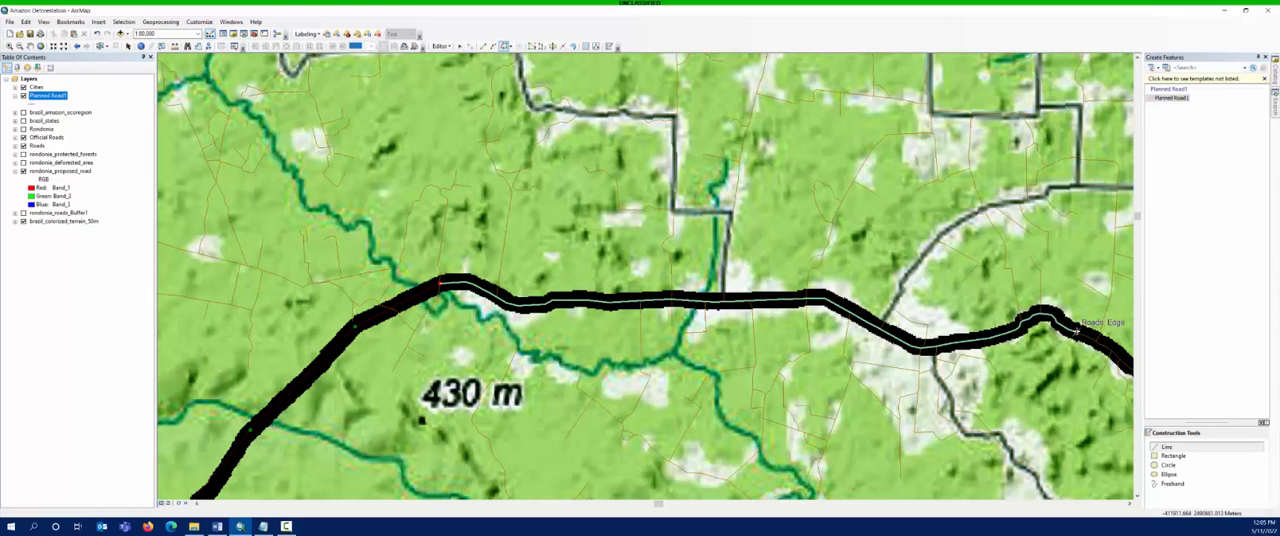
drag(1076, 330, 864, 304)
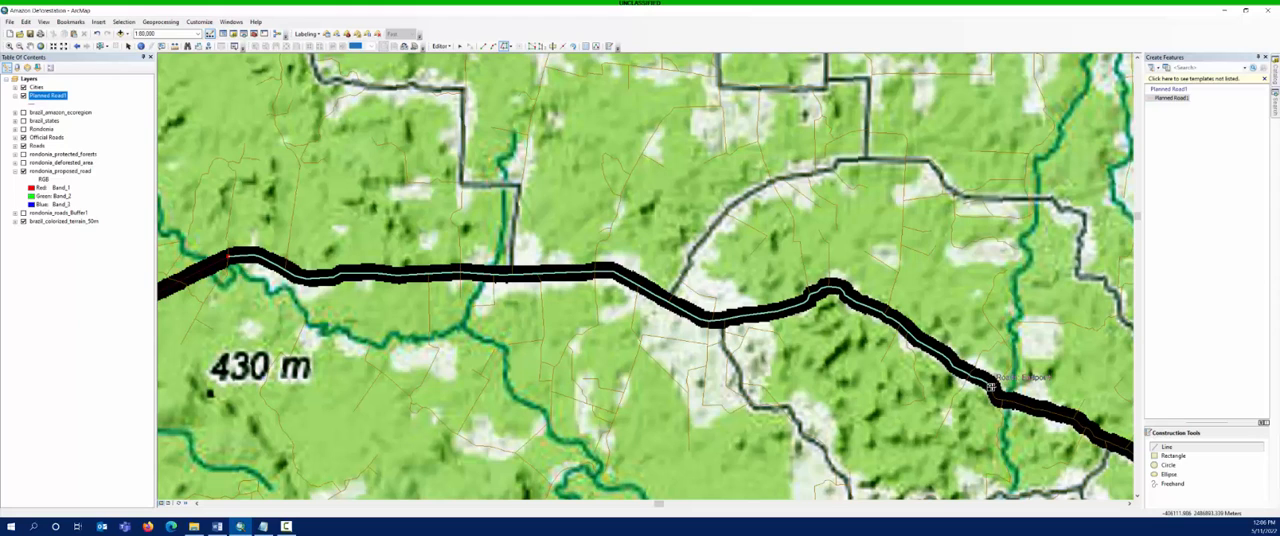
double_click(992, 386)
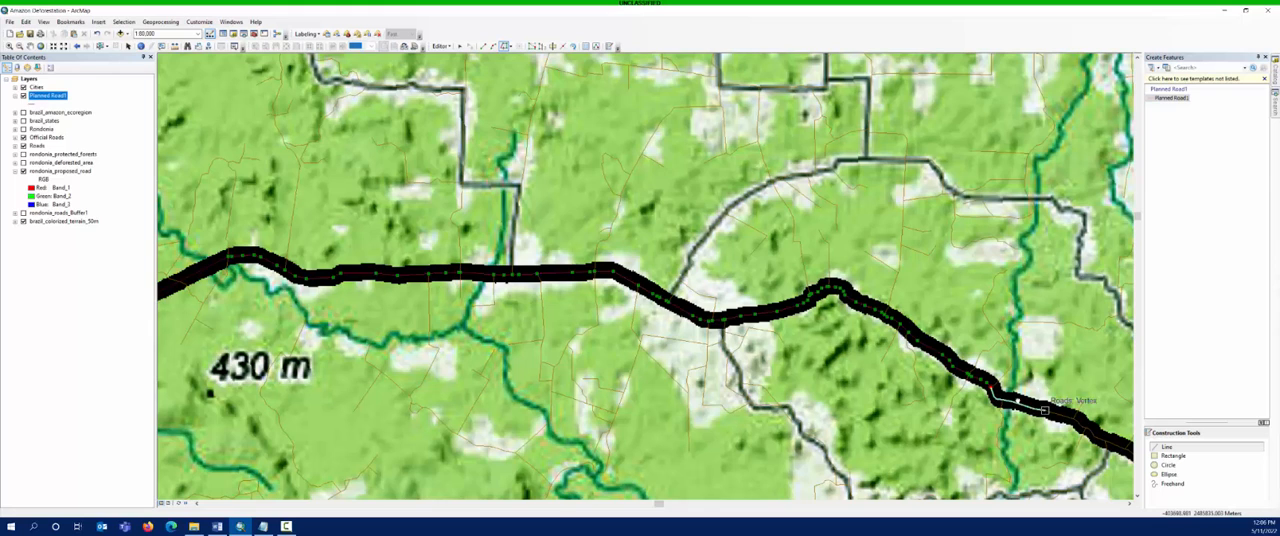
drag(1039, 410, 606, 289)
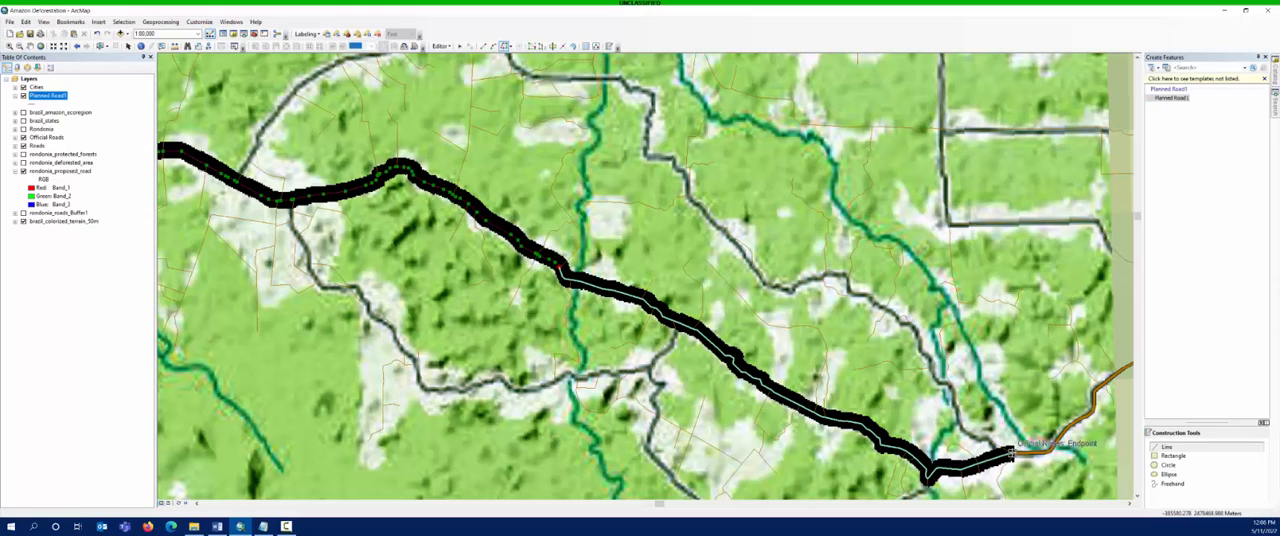
double_click(1011, 453)
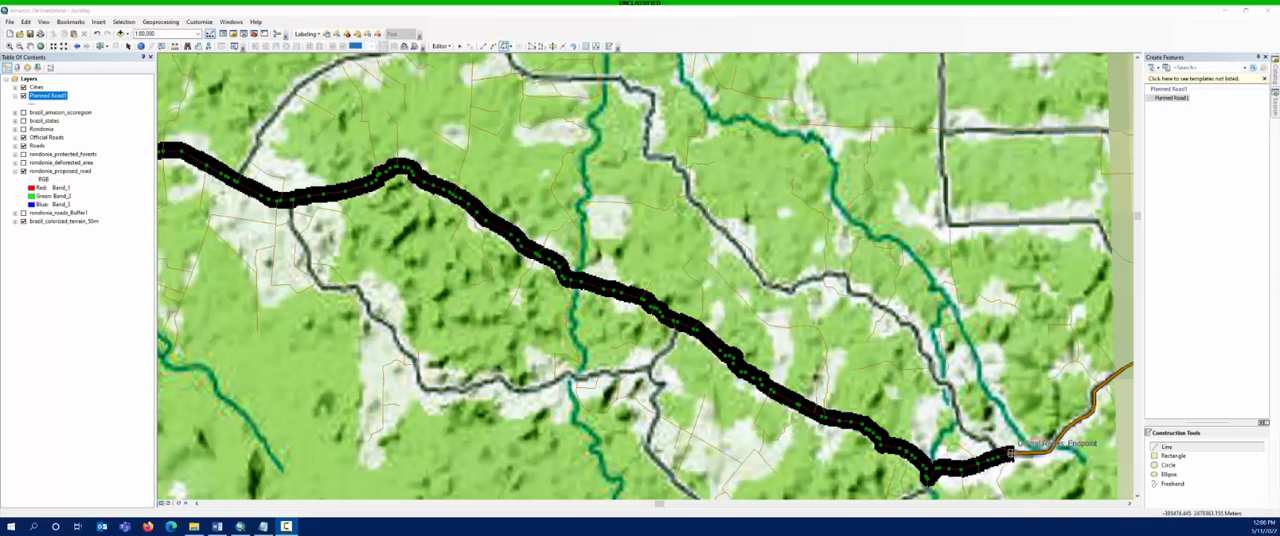
double_click(1010, 454)
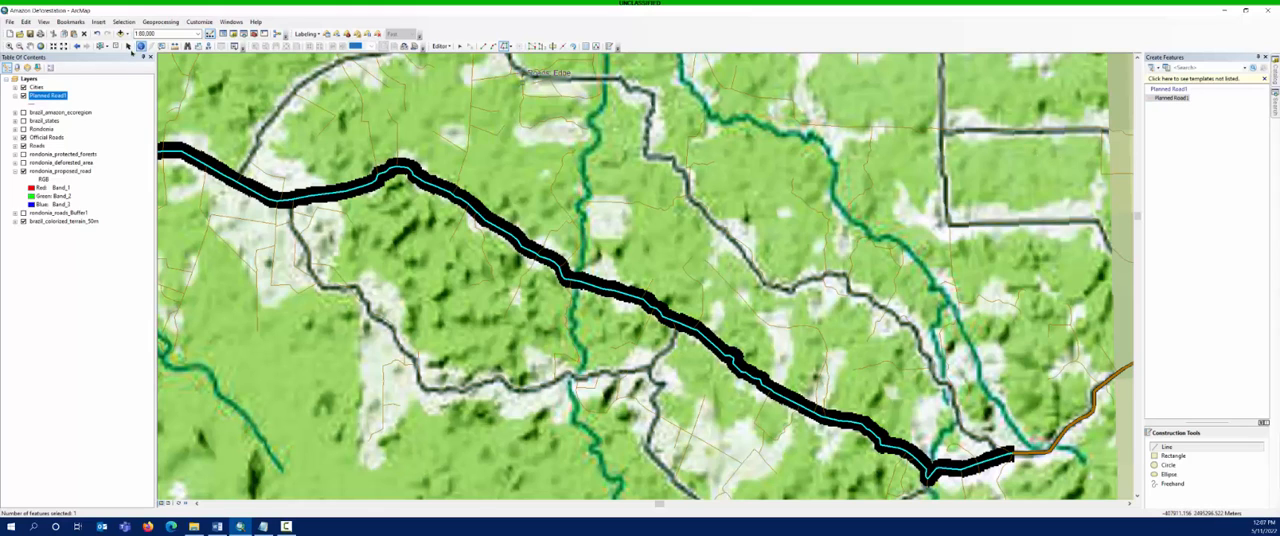
- From the Proposed Road bookmark extent, save the digitized road edits and stop the edit session
click(70, 21)
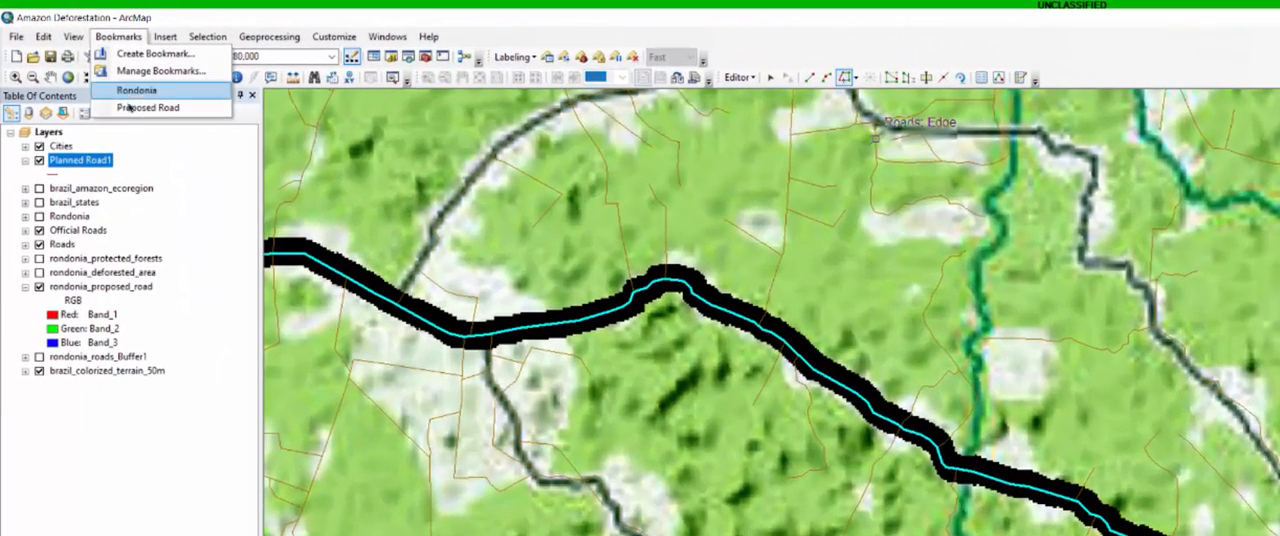
click(135, 108)
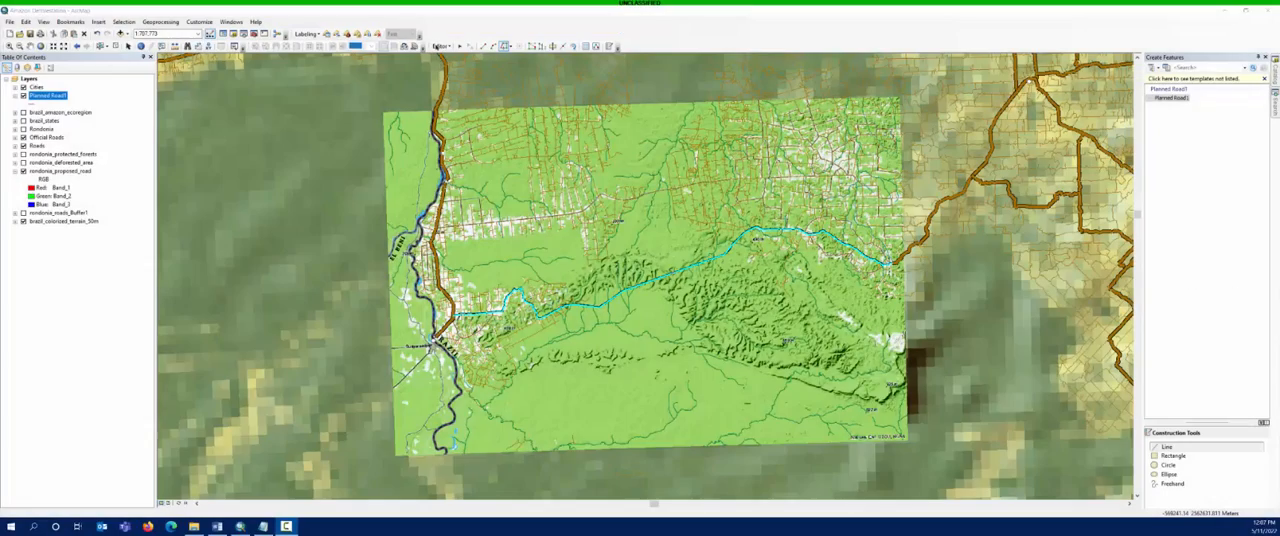
click(440, 46)
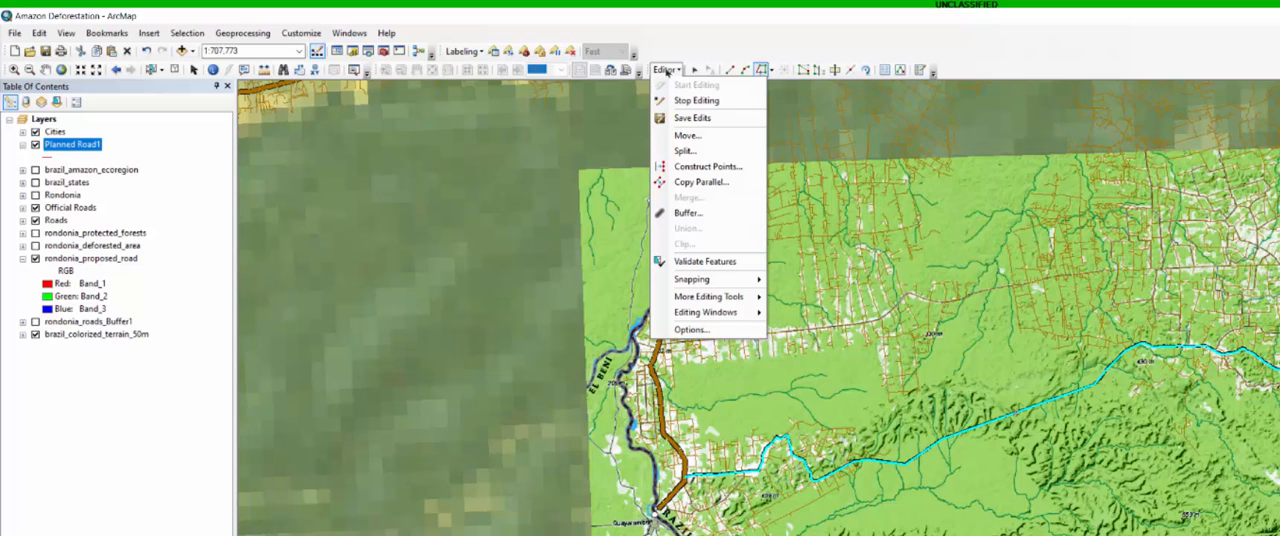
click(679, 119)
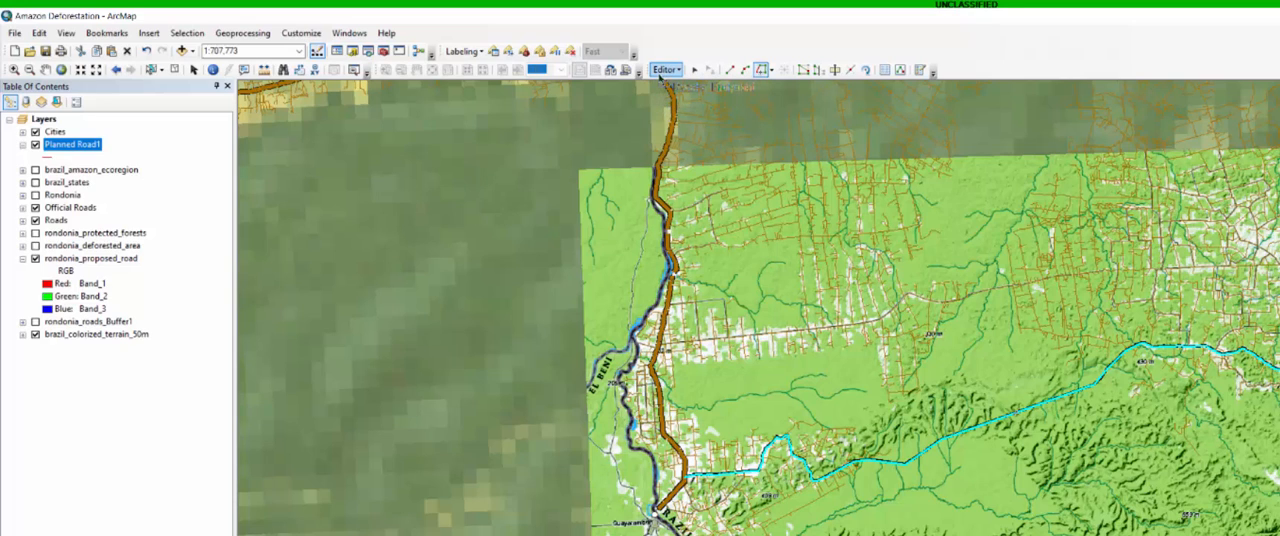
click(662, 72)
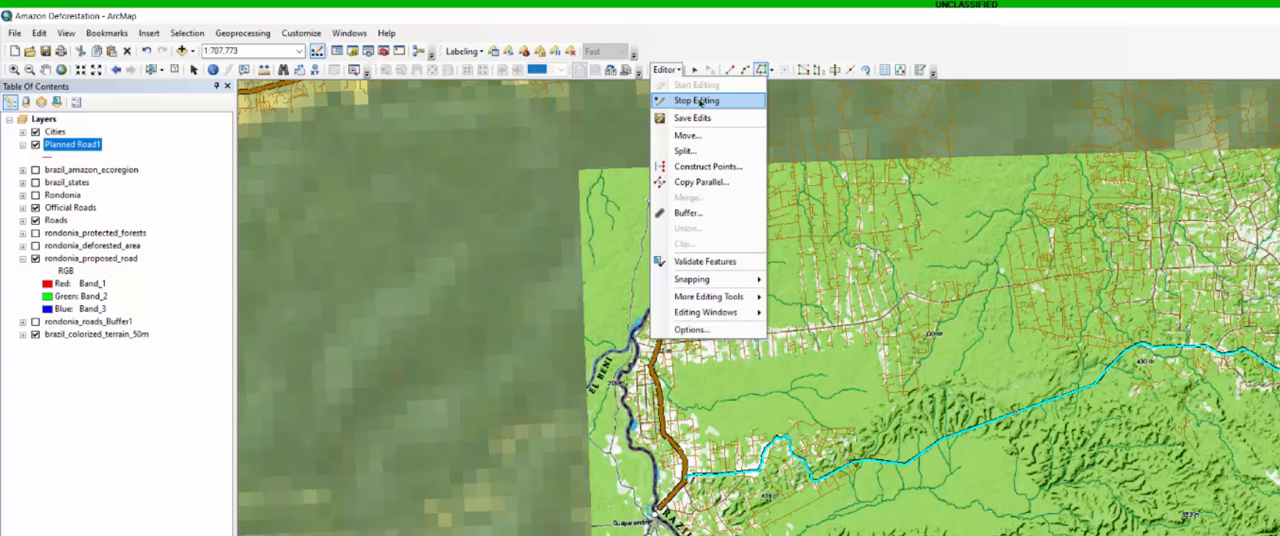
click(692, 100)
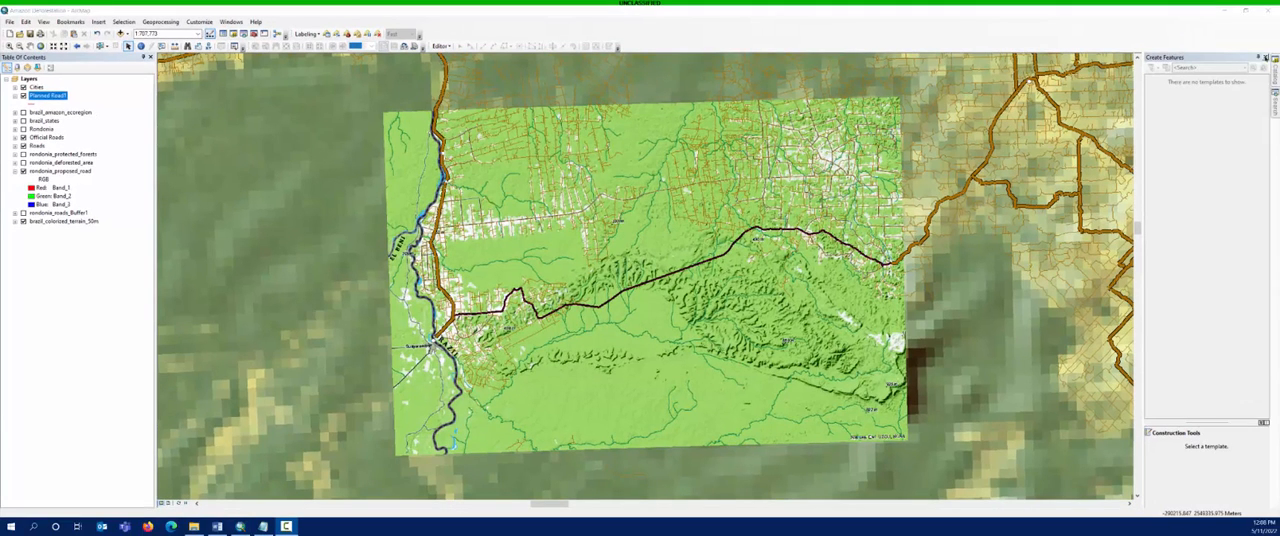
click(1265, 57)
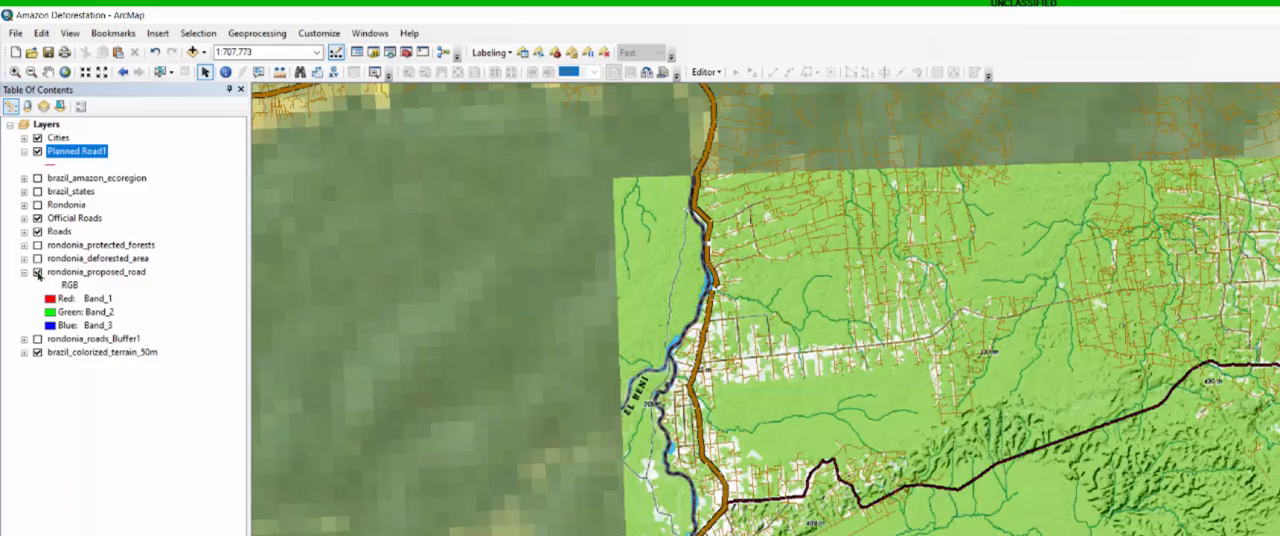
- Remove the rondonia_proposed_road raster from the map and move Planned Road1 directly below Official Roads in the layer order
click(24, 272)
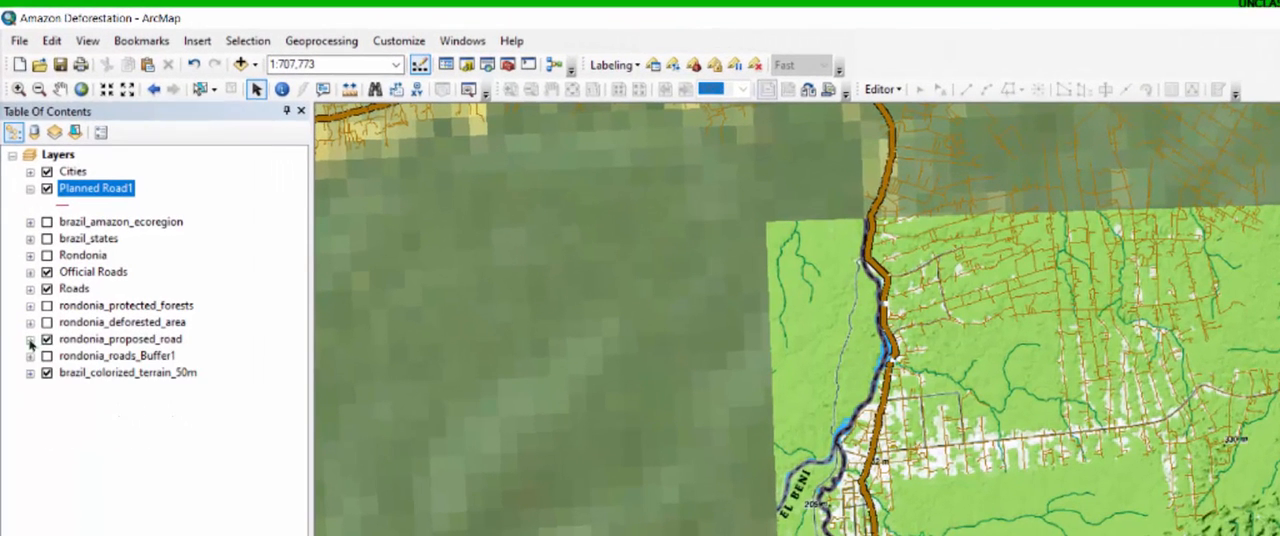
right_click(76, 272)
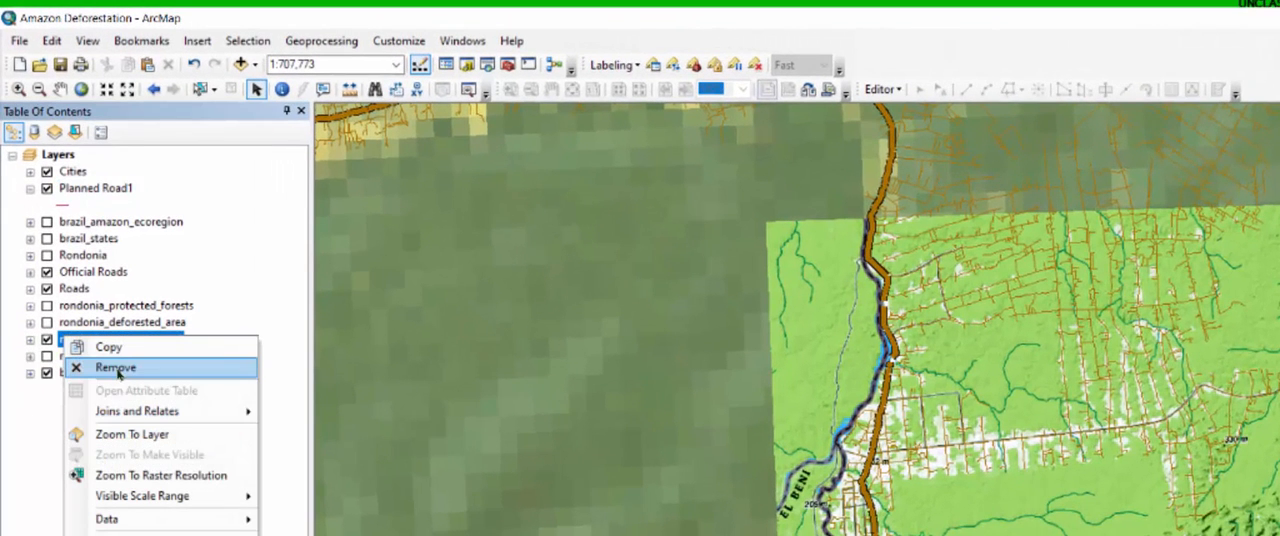
click(116, 368)
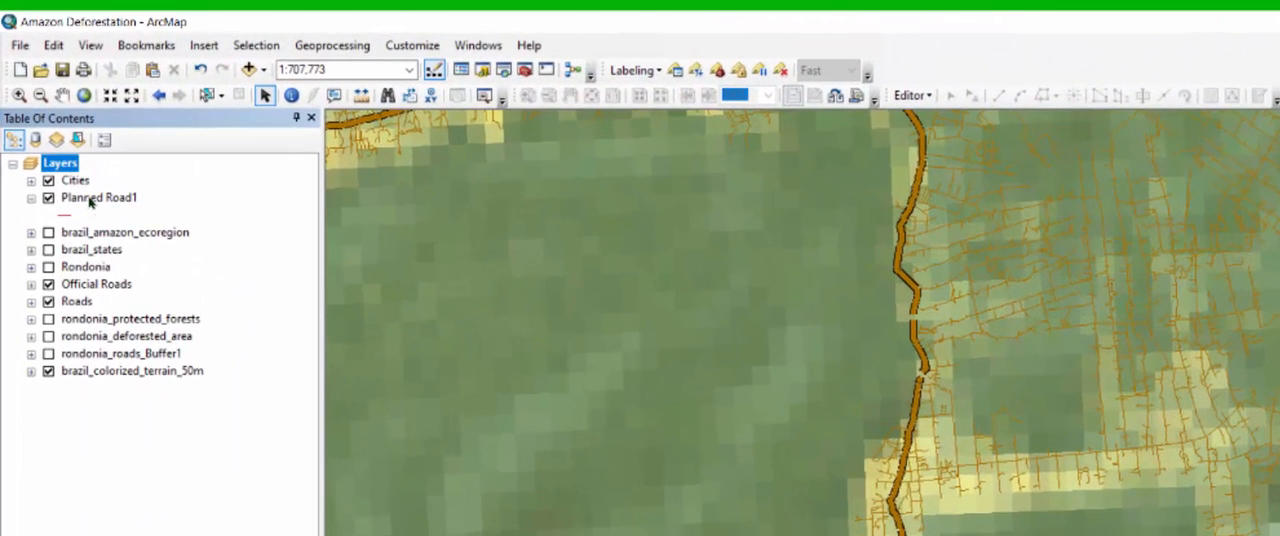
drag(90, 200, 90, 292)
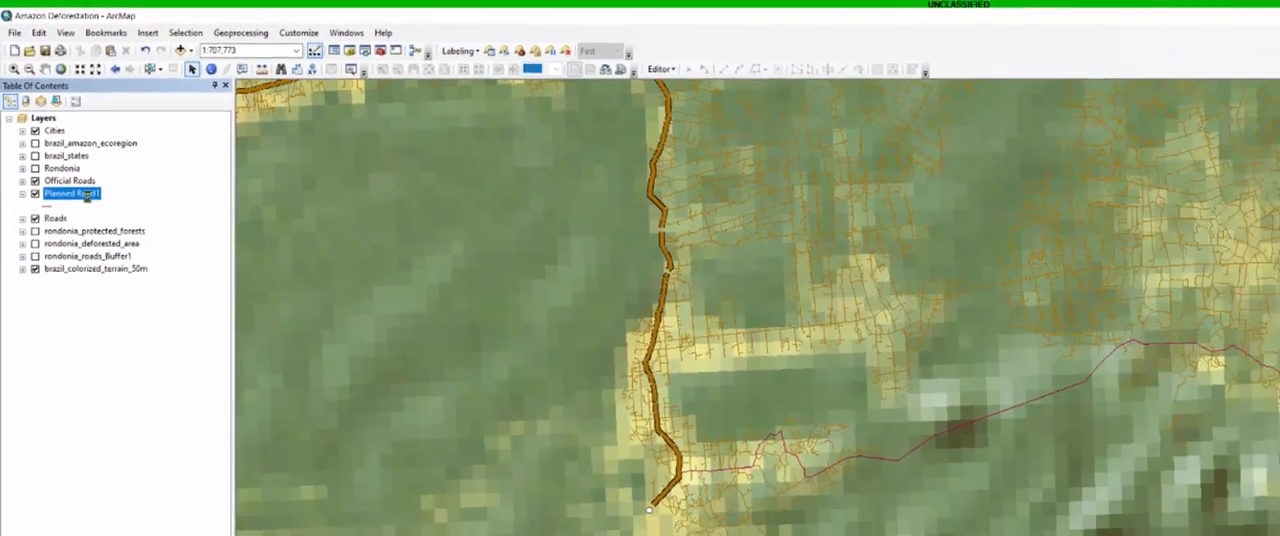
- Import the complete symbology definition from the Official Roads layer into Planned Road1
double_click(88, 195)
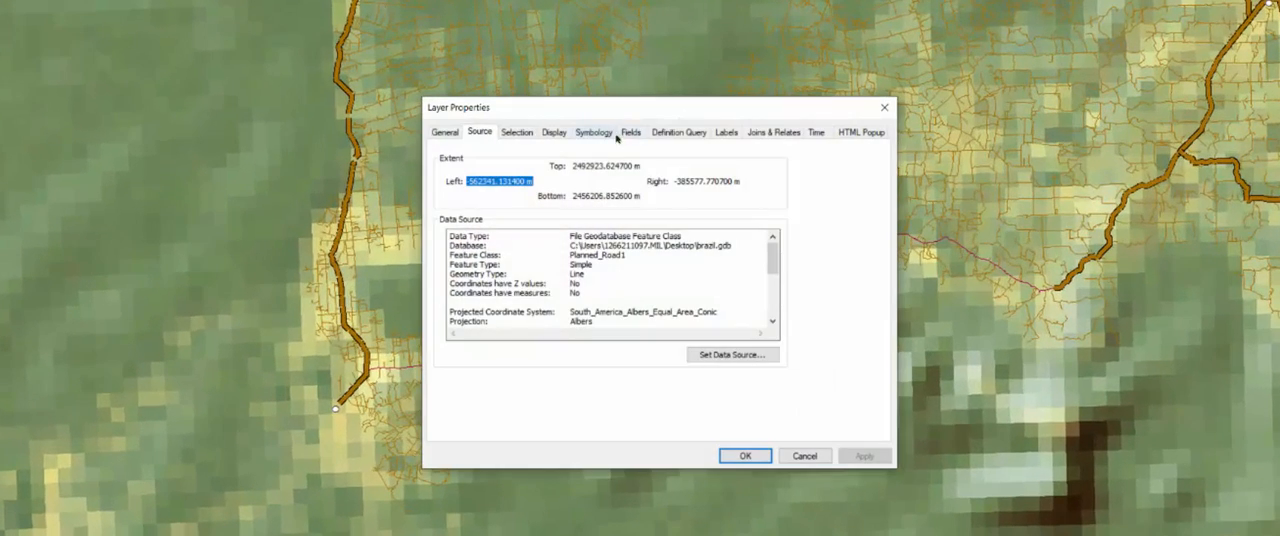
click(594, 133)
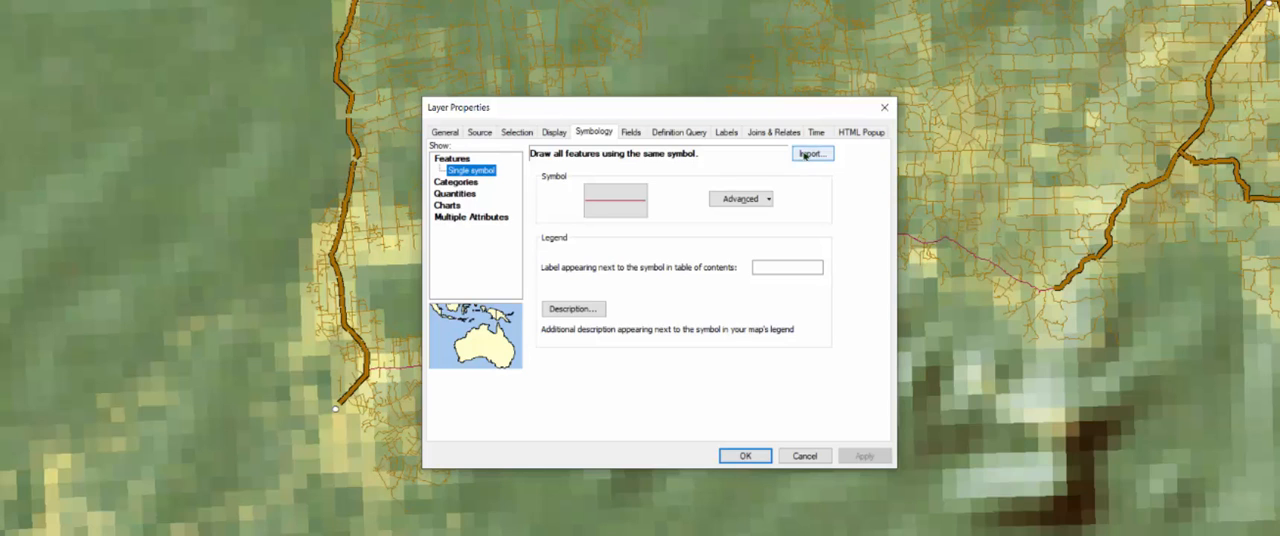
click(808, 154)
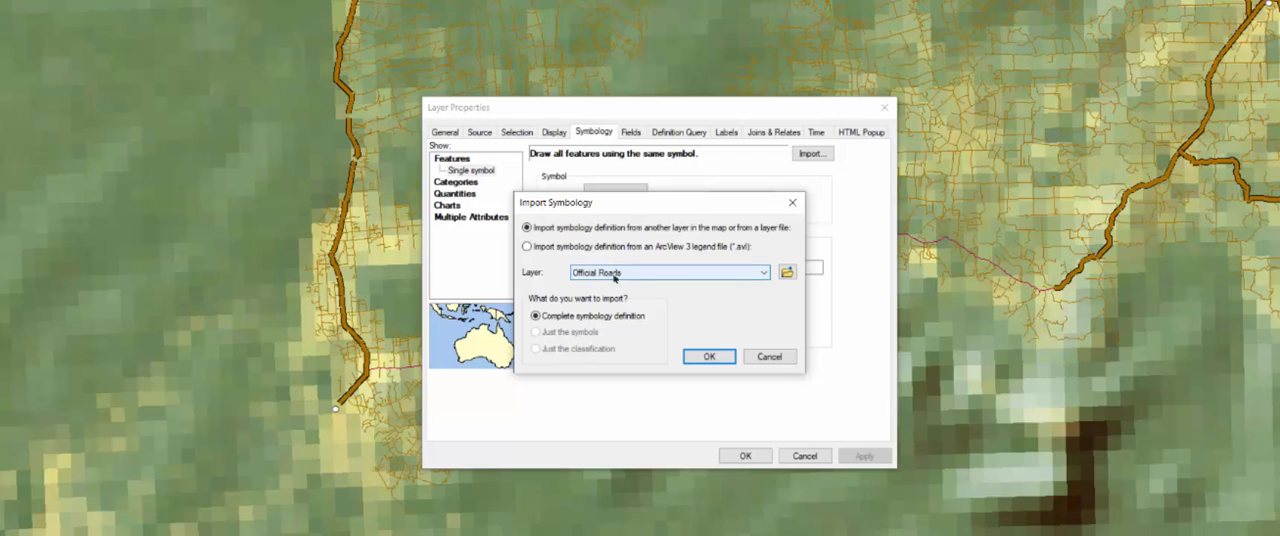
click(636, 273)
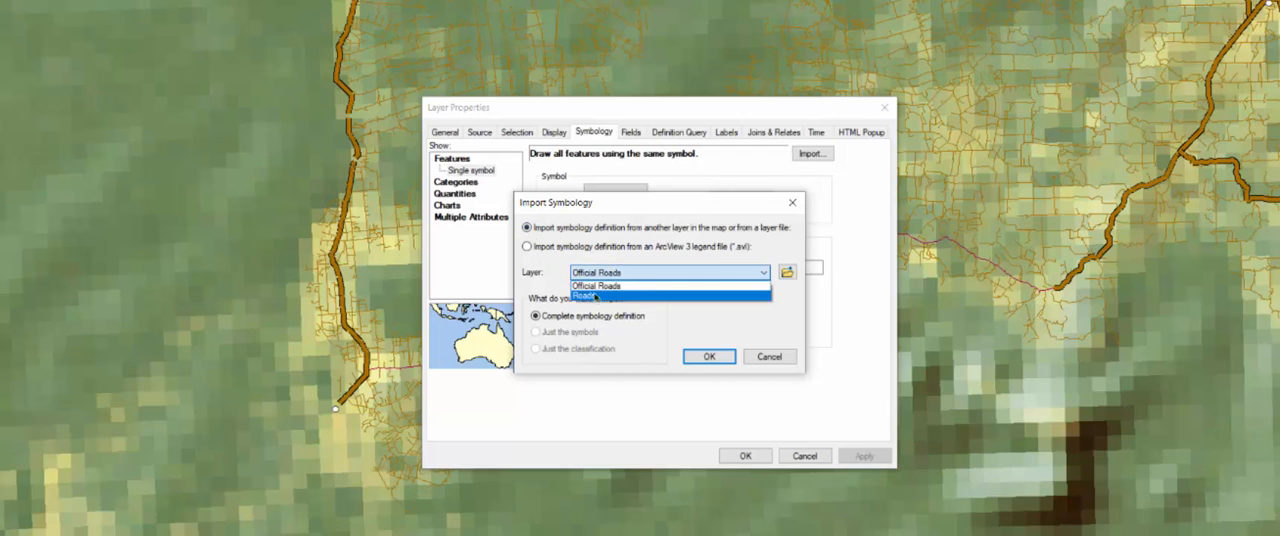
click(595, 288)
click(598, 275)
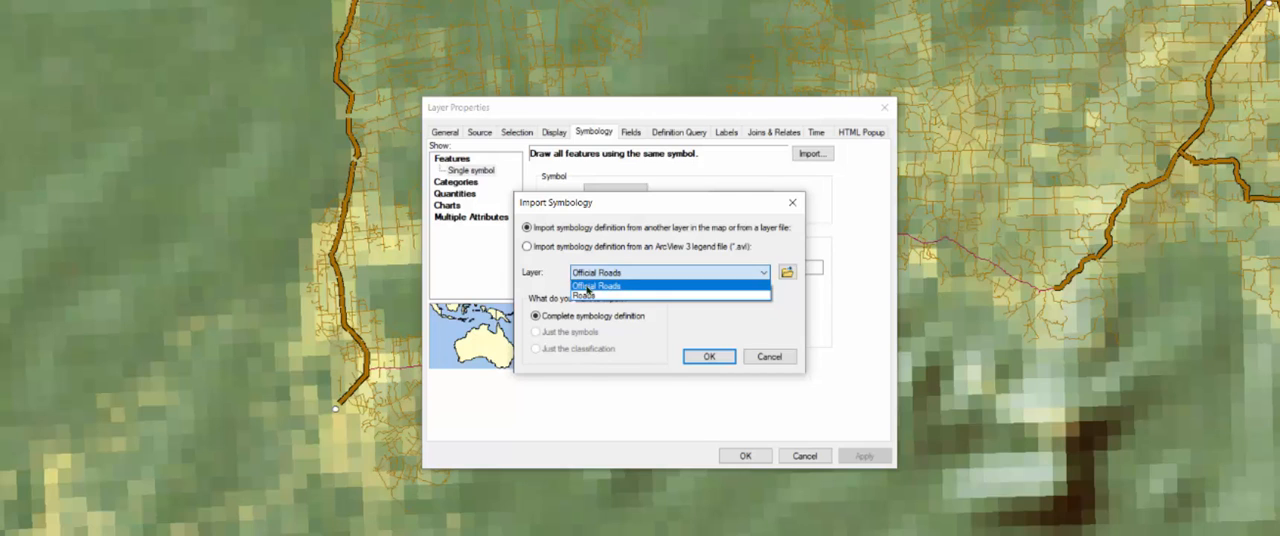
click(588, 287)
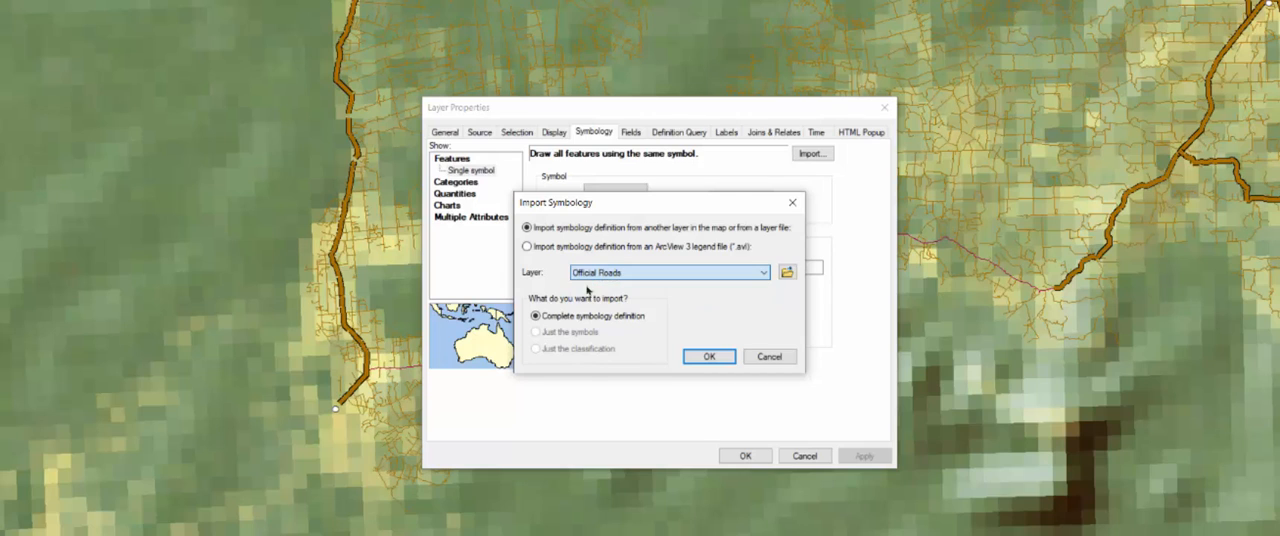
click(706, 356)
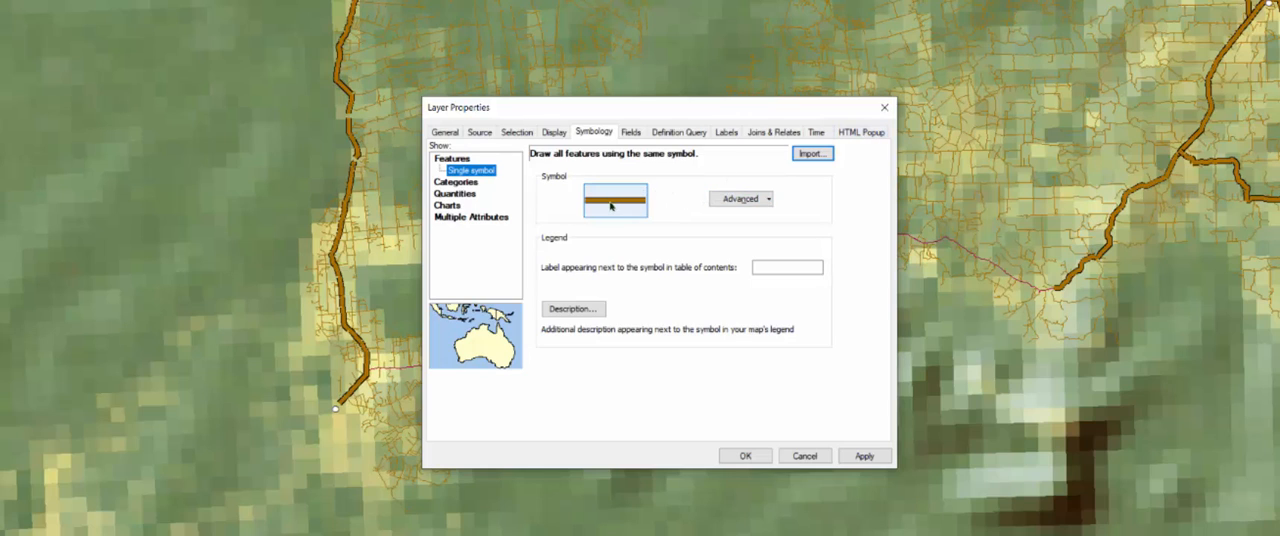
- Change the Planned Road1 line symbol's color to dark reddish brown and apply the new symbology
click(611, 205)
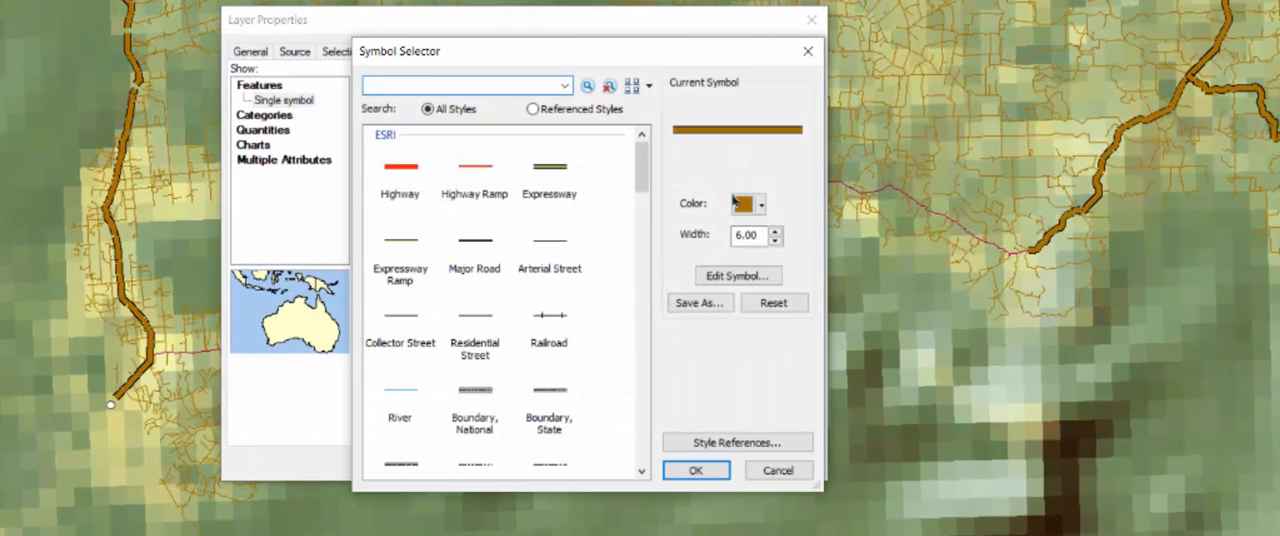
click(760, 204)
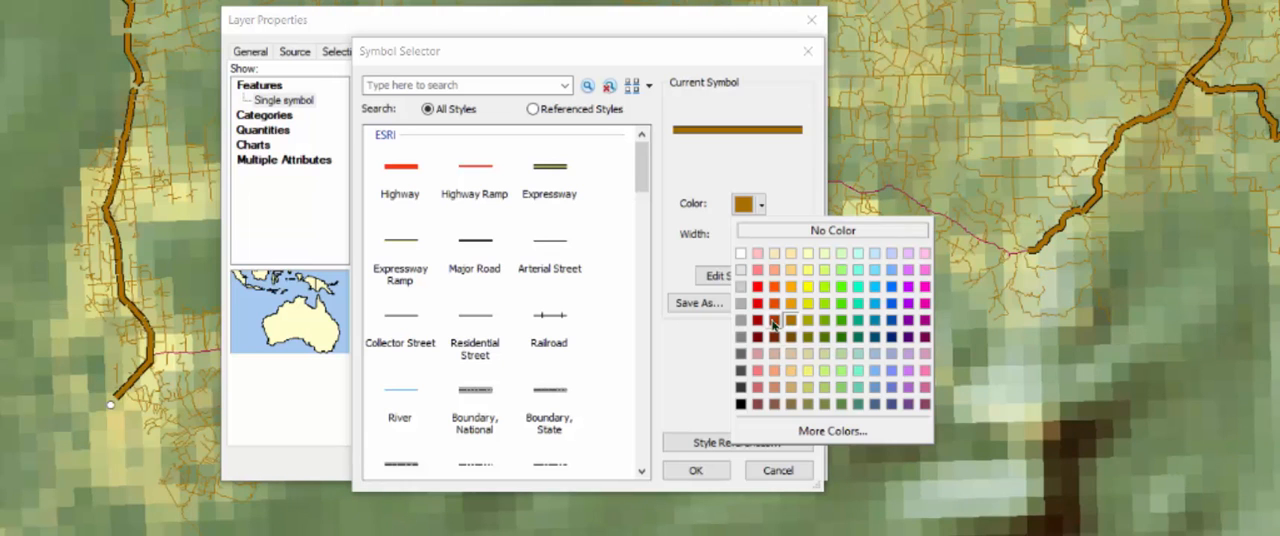
click(773, 321)
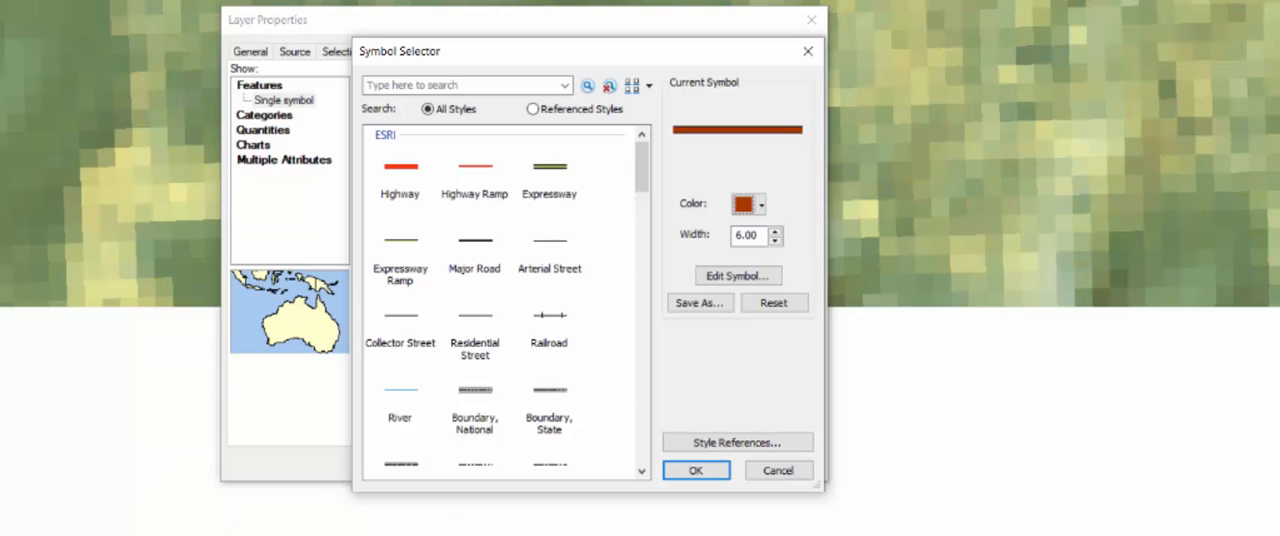
click(698, 472)
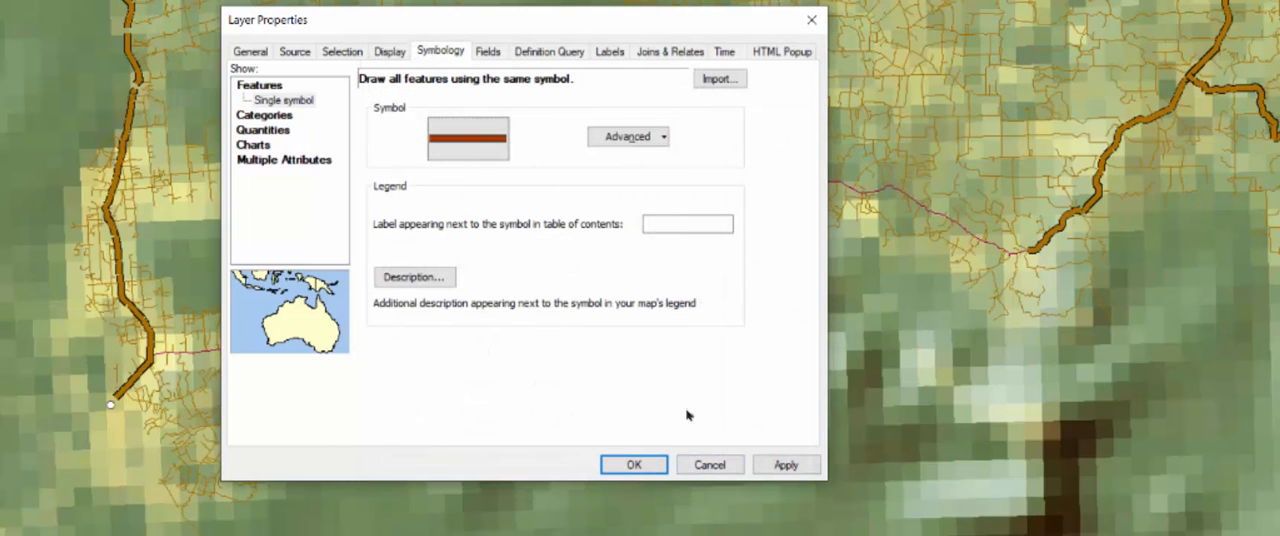
click(762, 470)
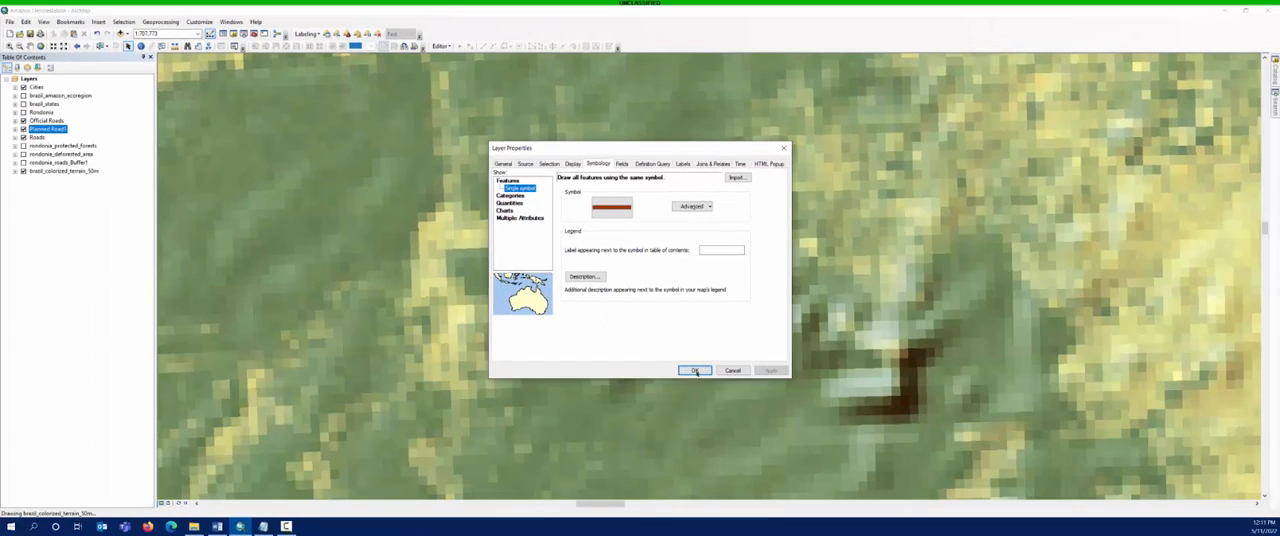
click(680, 392)
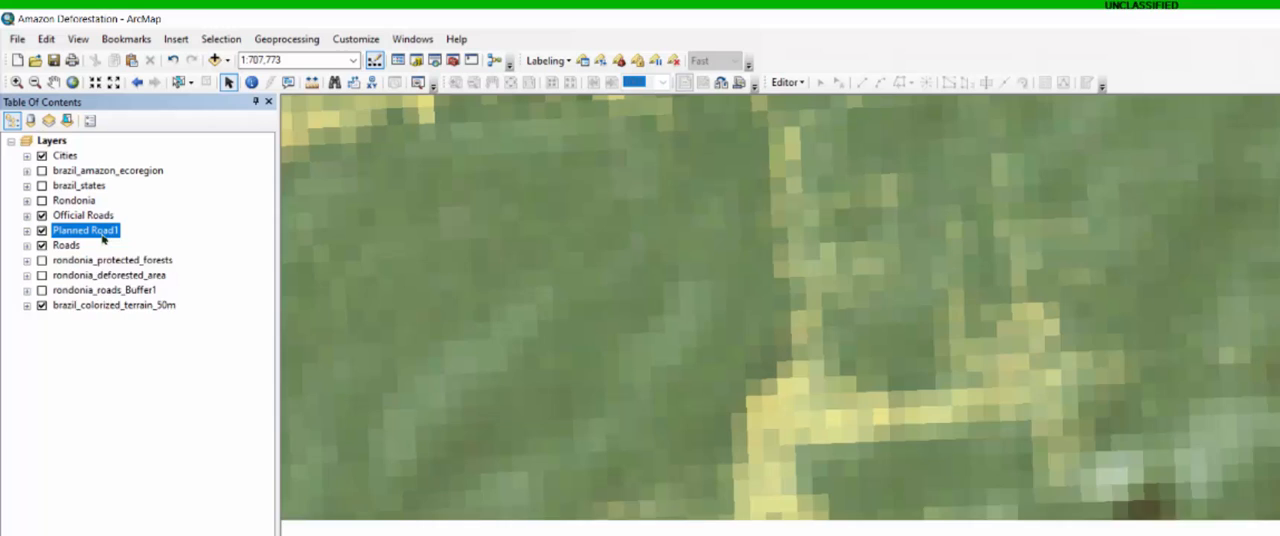
- Open the Planned Road1 attribute table and start editing the layer, continuing past the spatial reference warnings
right_click(56, 131)
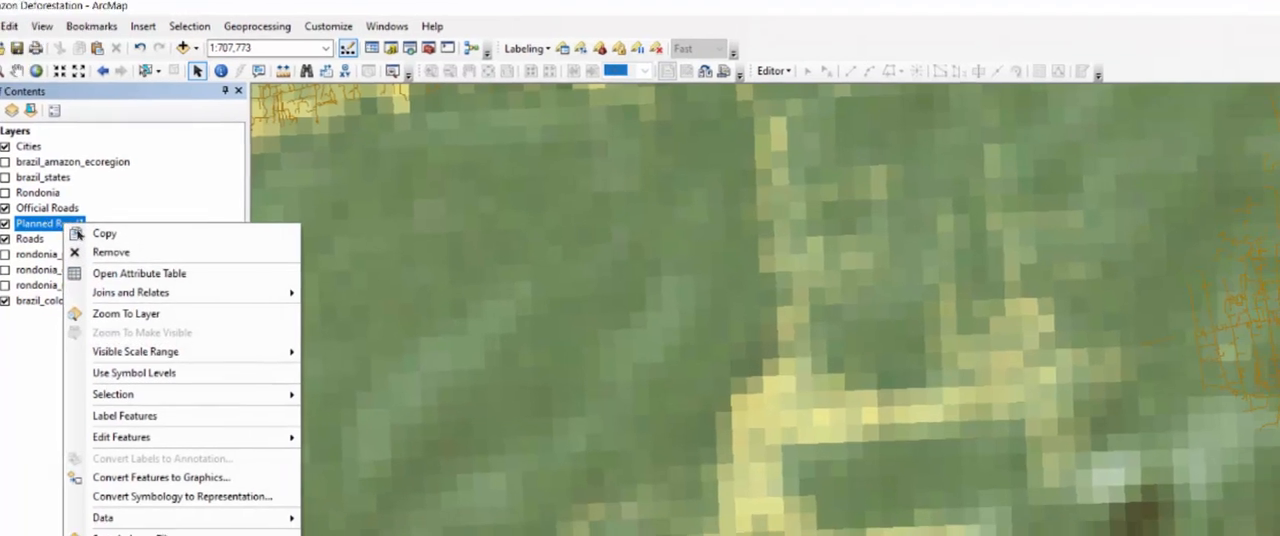
click(139, 273)
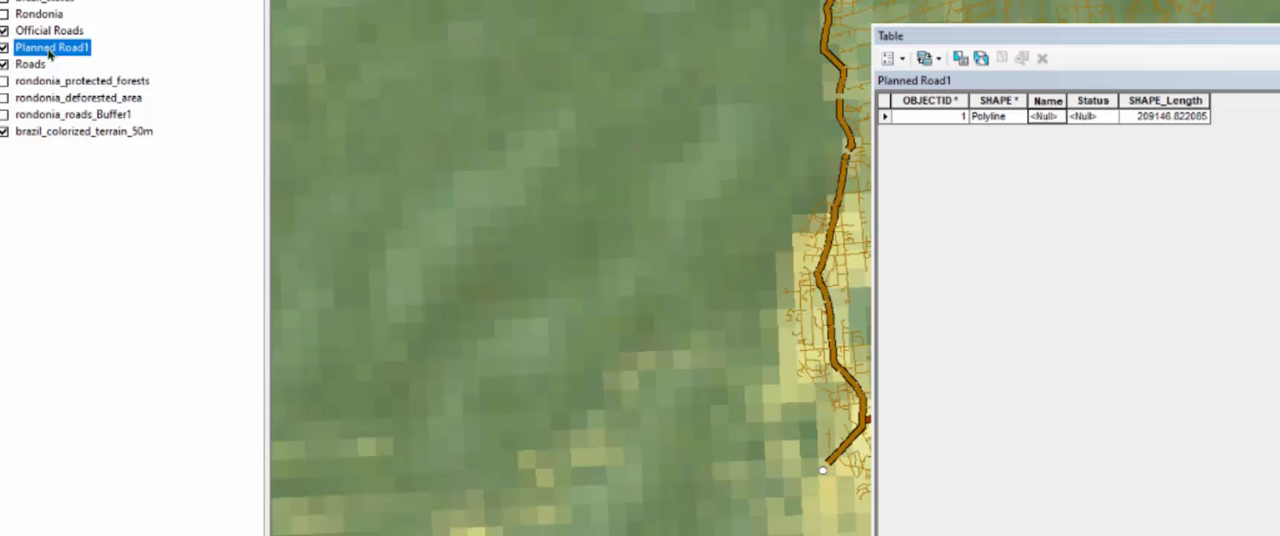
right_click(49, 53)
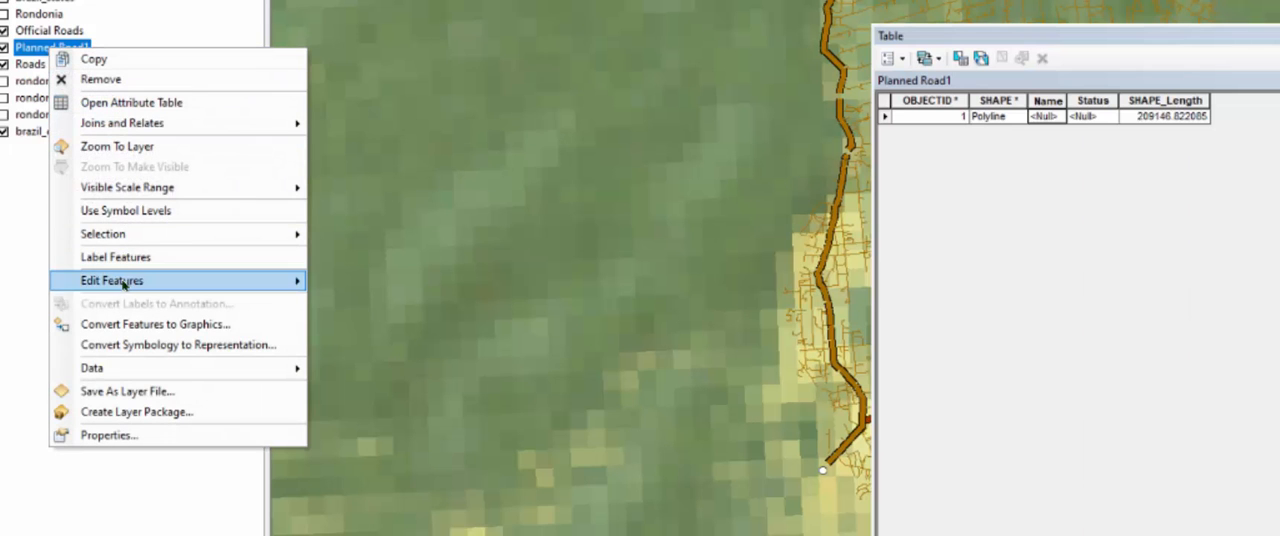
mouse_move(125, 283)
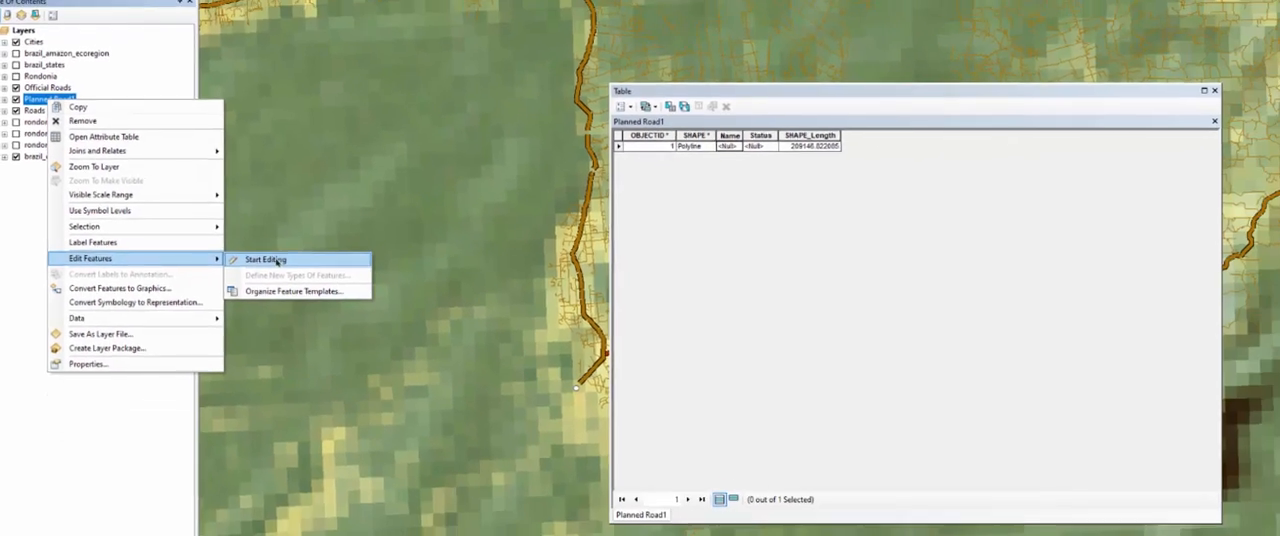
click(277, 261)
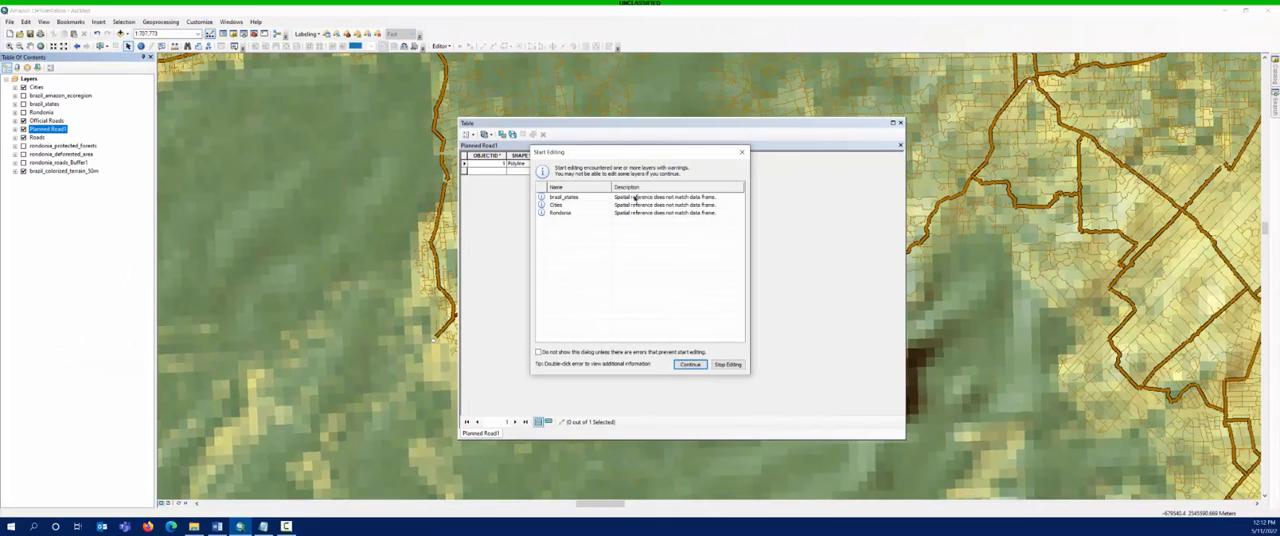
click(691, 365)
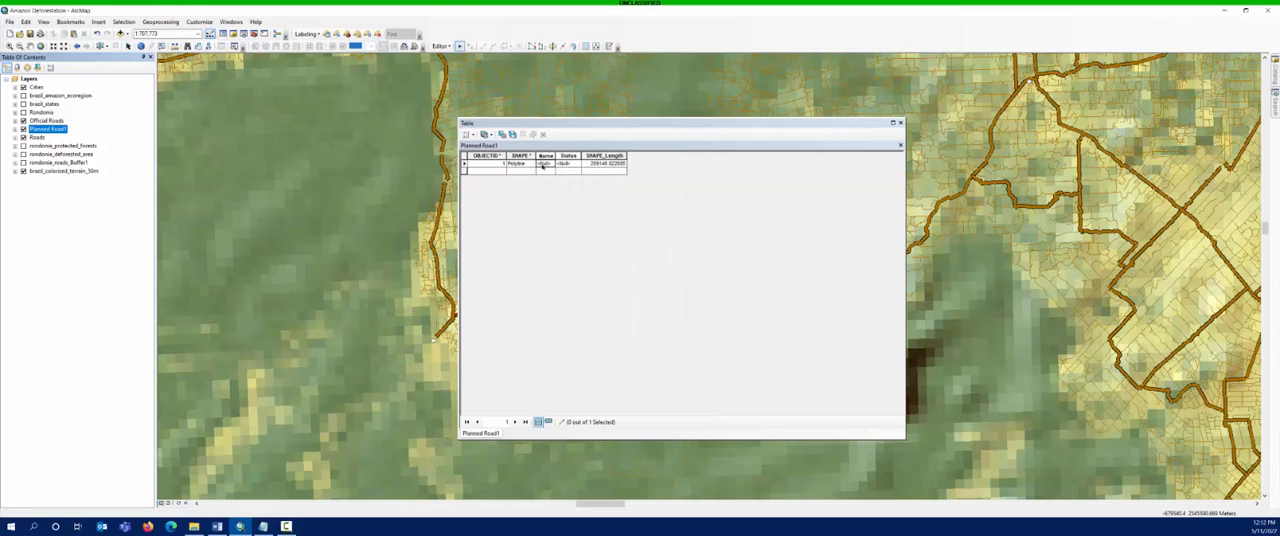
- Set the planned road's Name attribute to BR 421 and its Status to Proposed
click(542, 164)
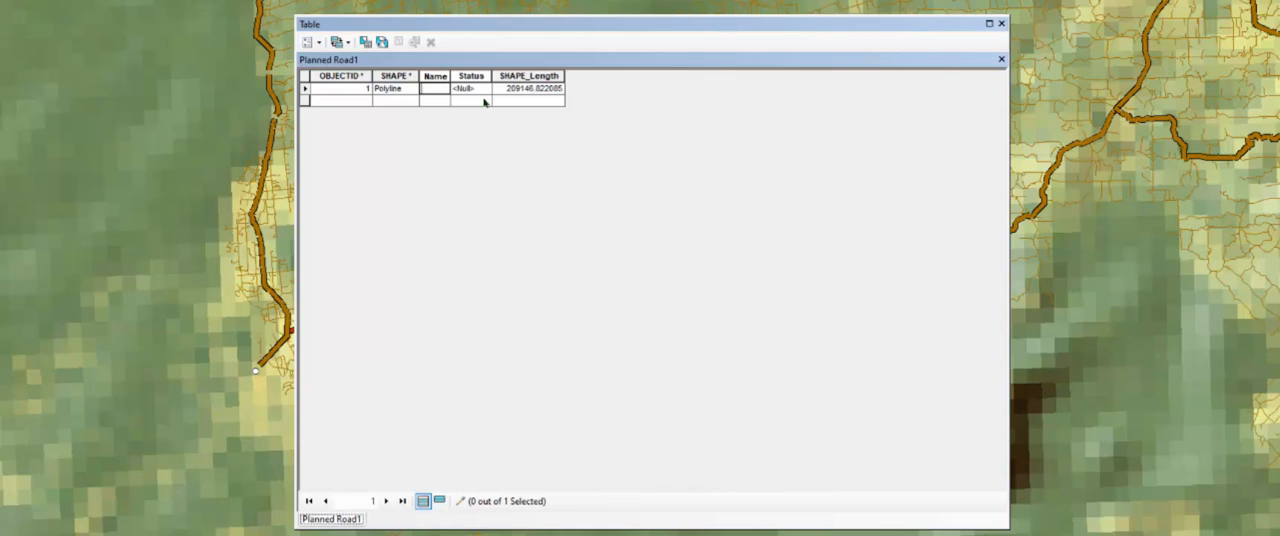
text(BR 421)
key(Return)
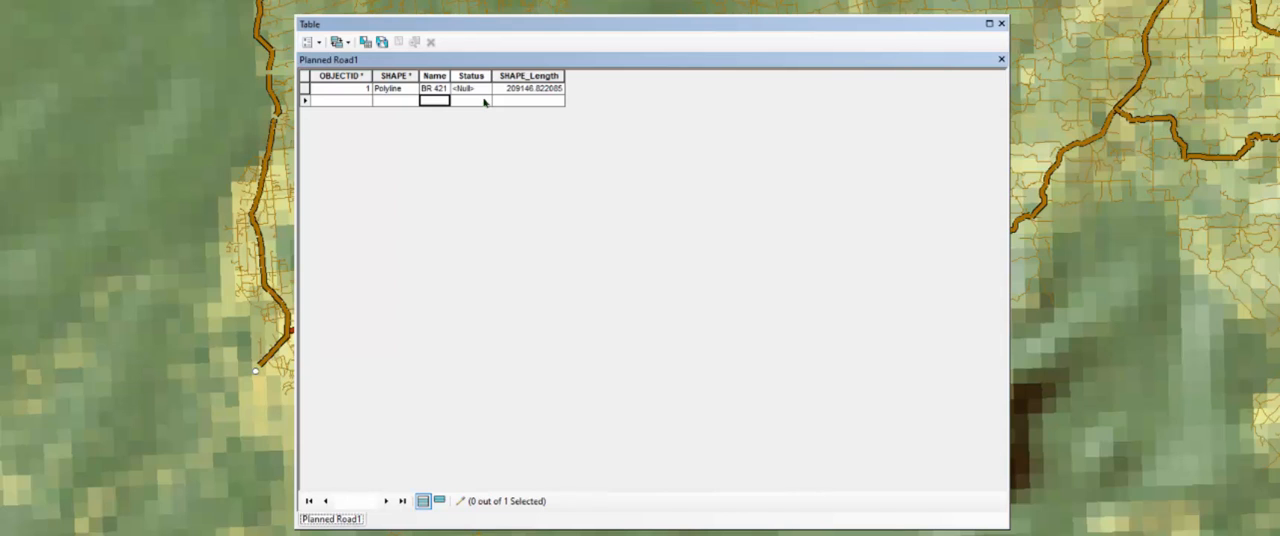
click(690, 4)
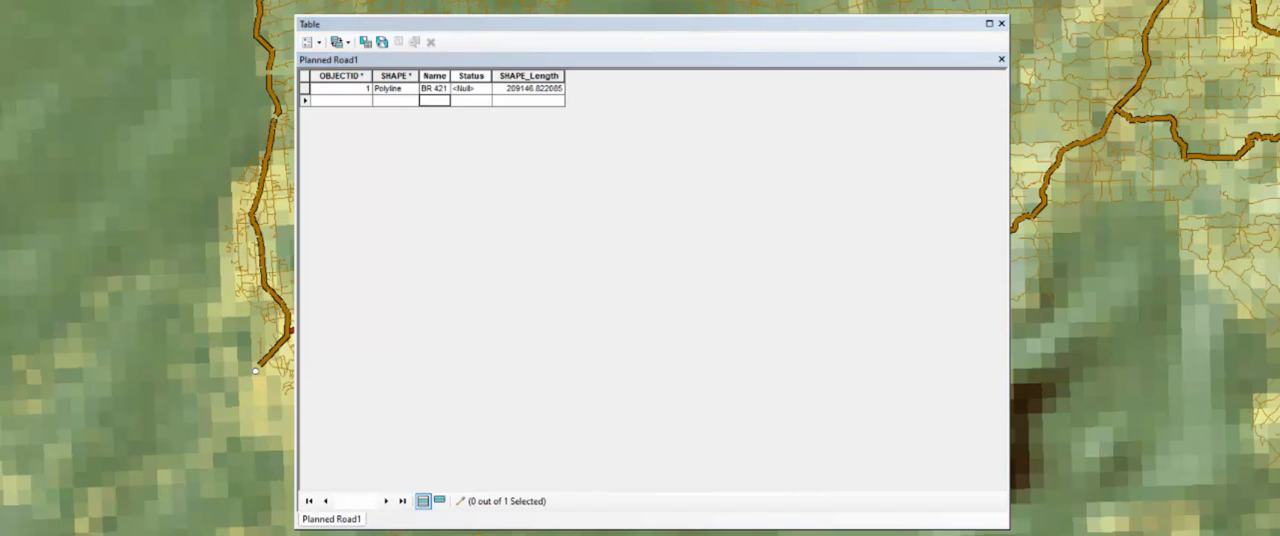
click(465, 89)
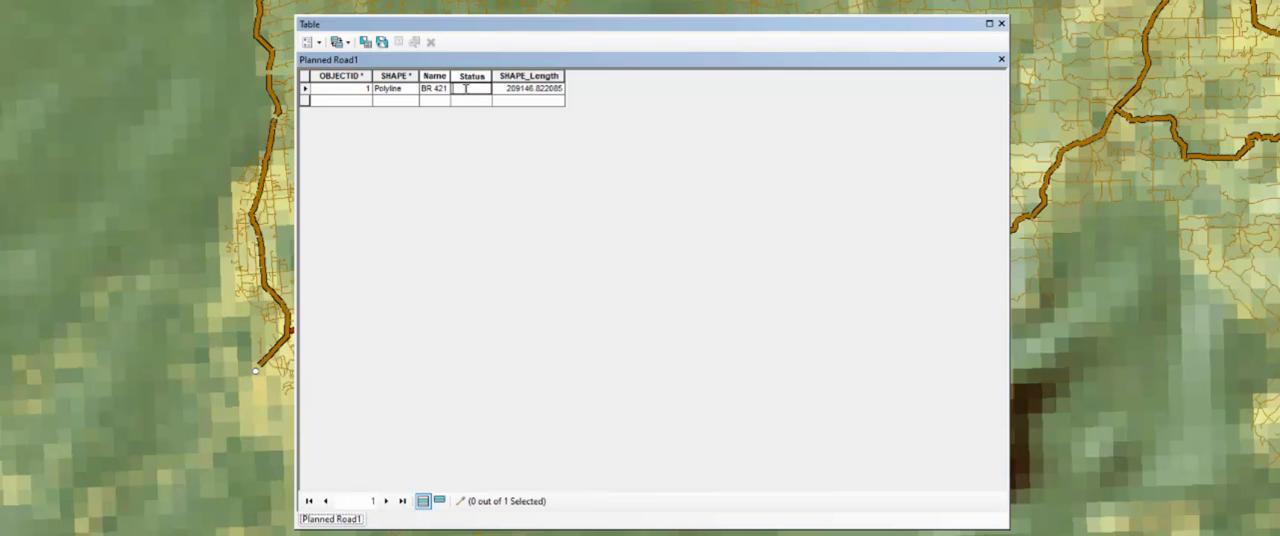
text(Proposed)
key(Return)
key(Return)
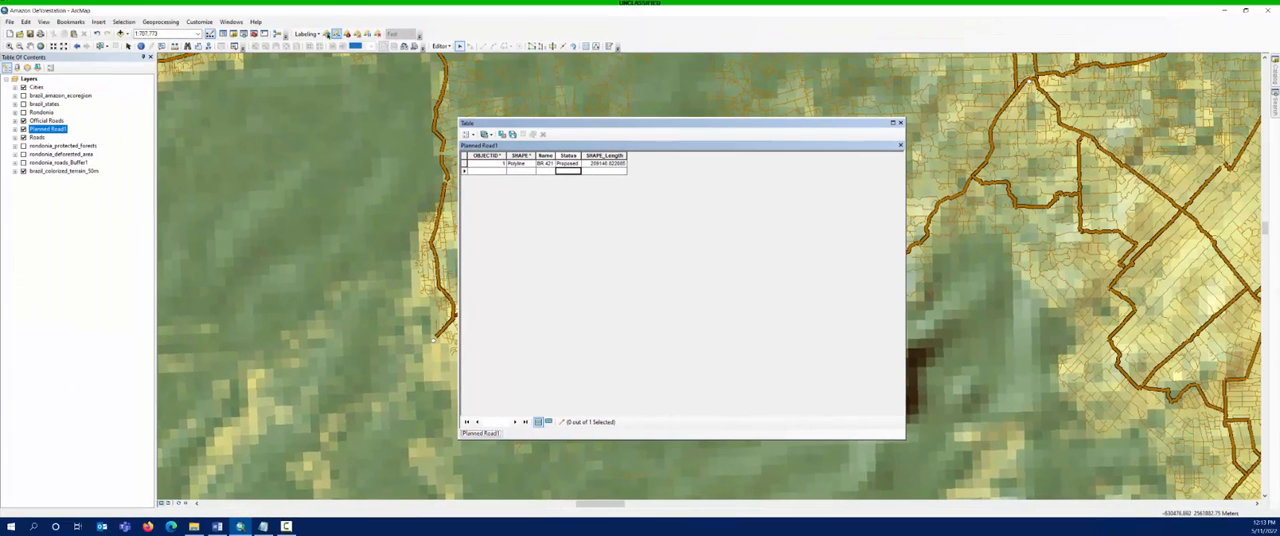
- Save the attribute edits, stop editing, and close the Planned Road1 table
click(441, 46)
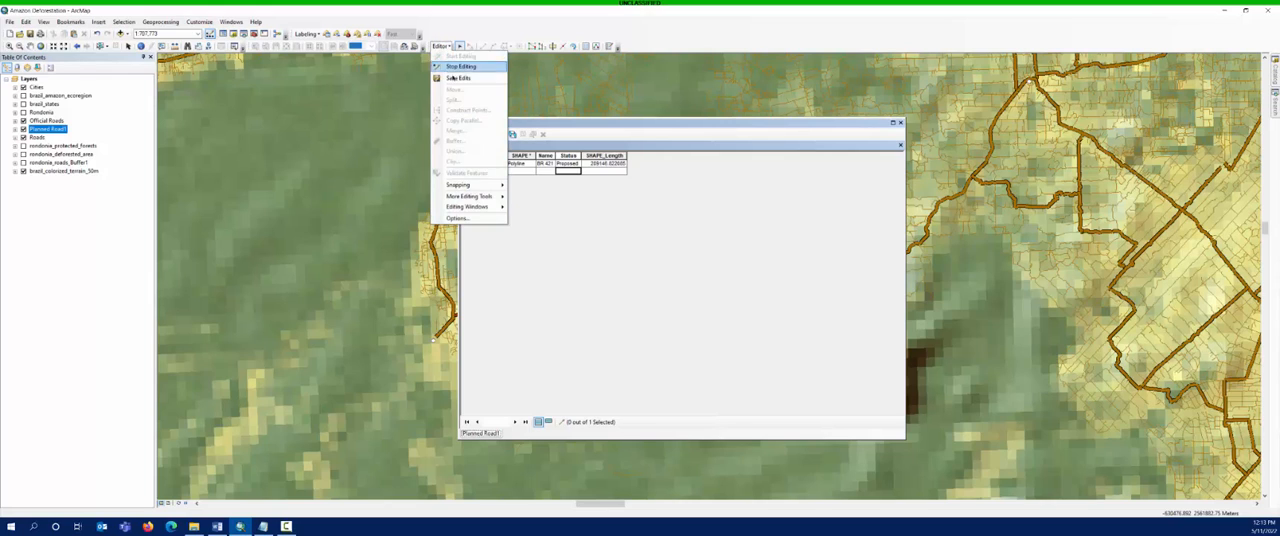
click(454, 80)
click(443, 47)
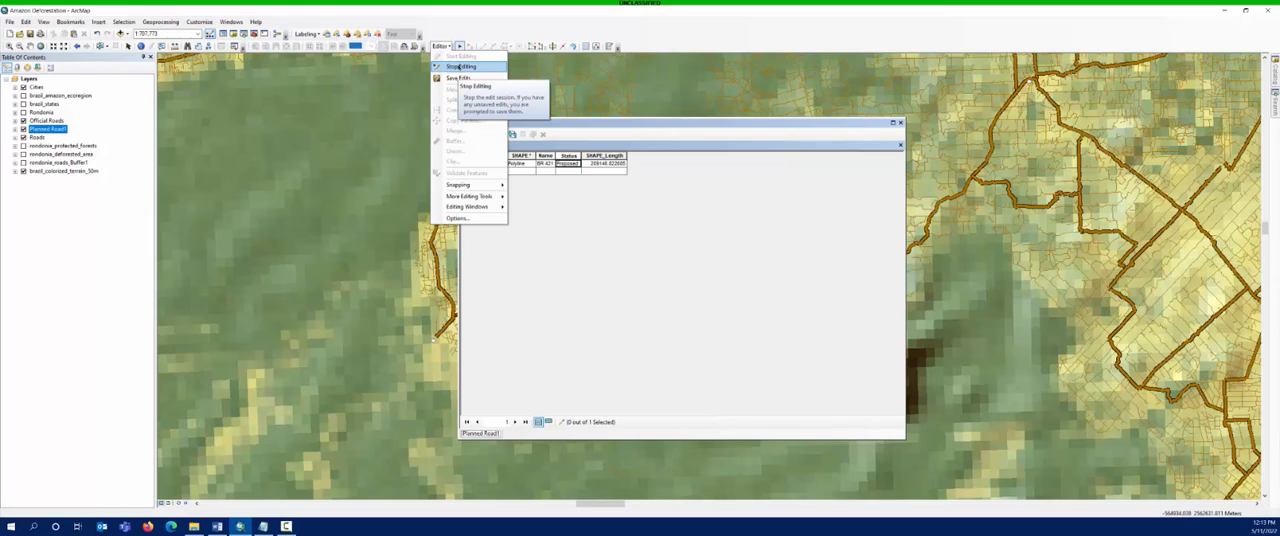
click(460, 66)
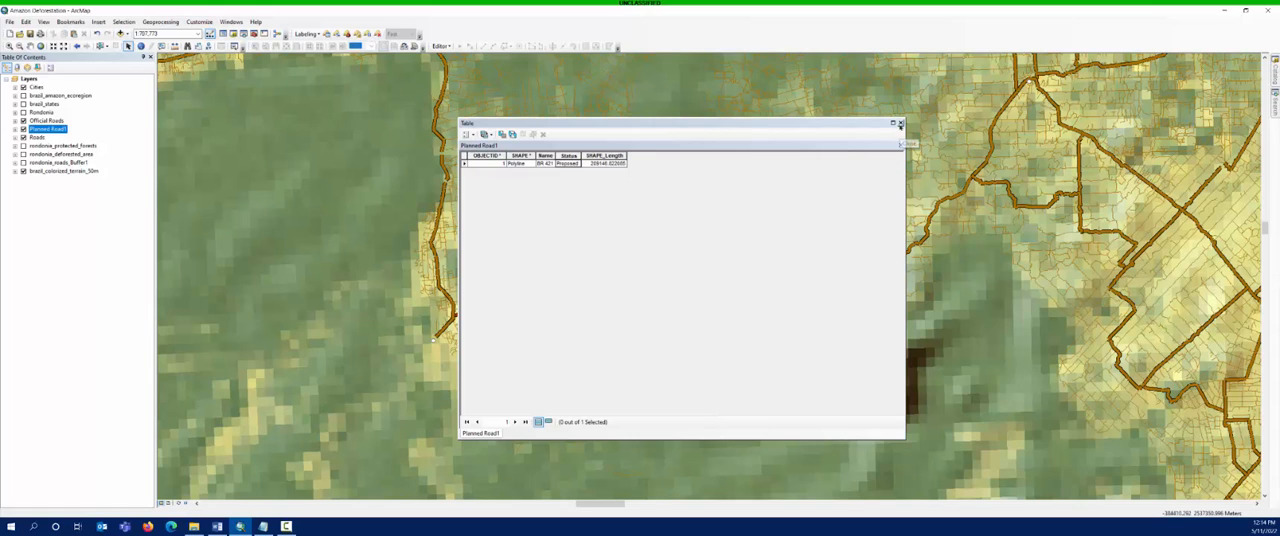
click(899, 124)
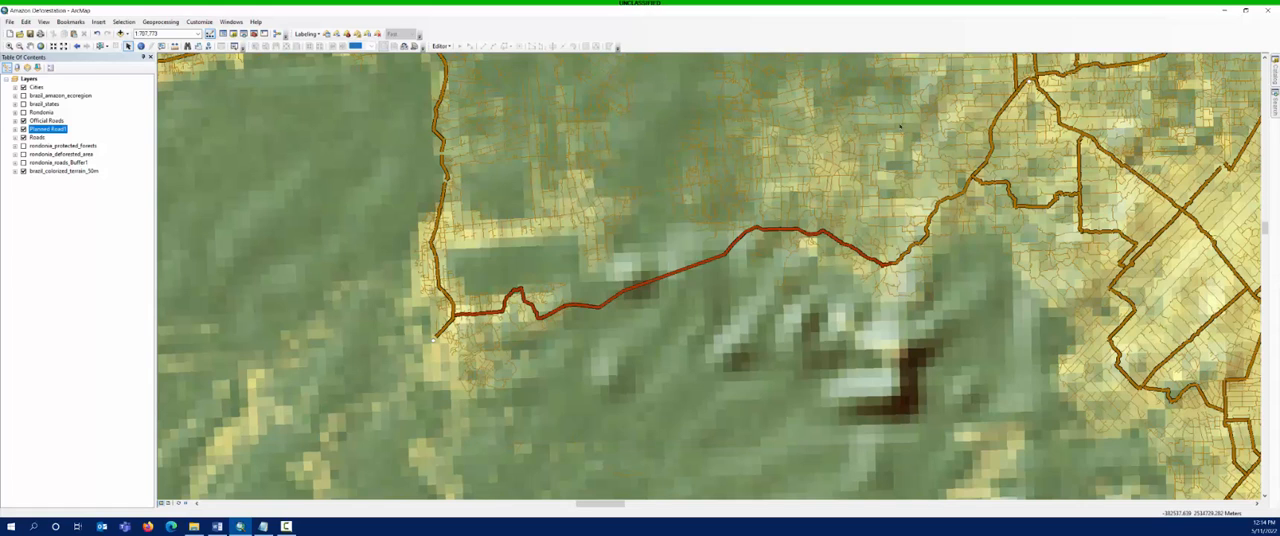
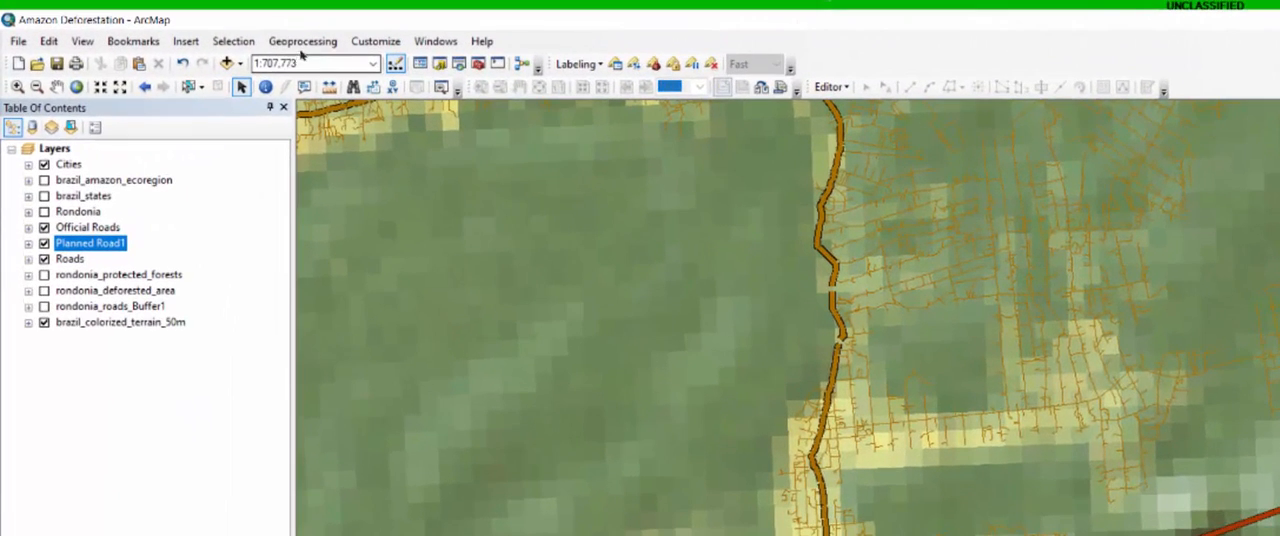
- Start the Buffer tool with Planned Road1 as the input features, keeping Planned_Road1_Buffer in brazil.gdb as the output feature class
click(301, 44)
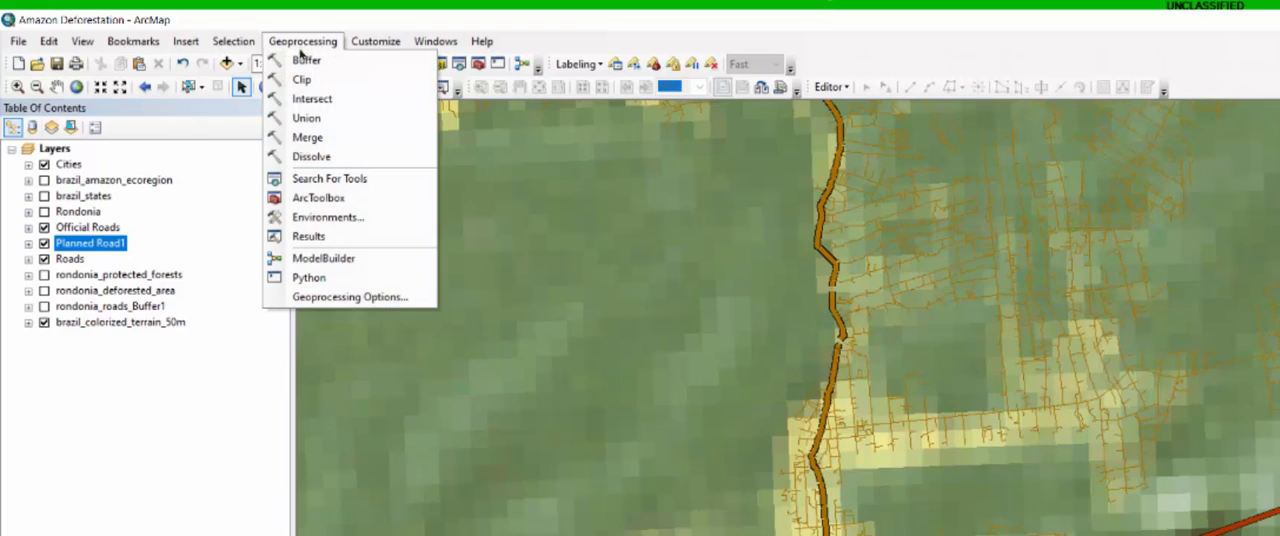
click(302, 60)
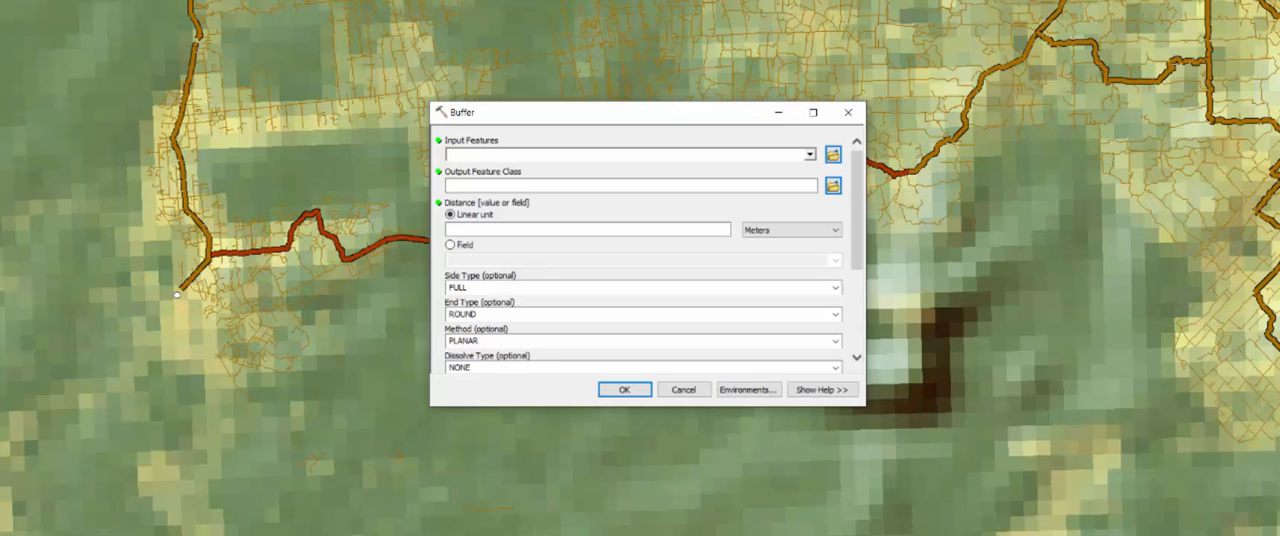
click(810, 155)
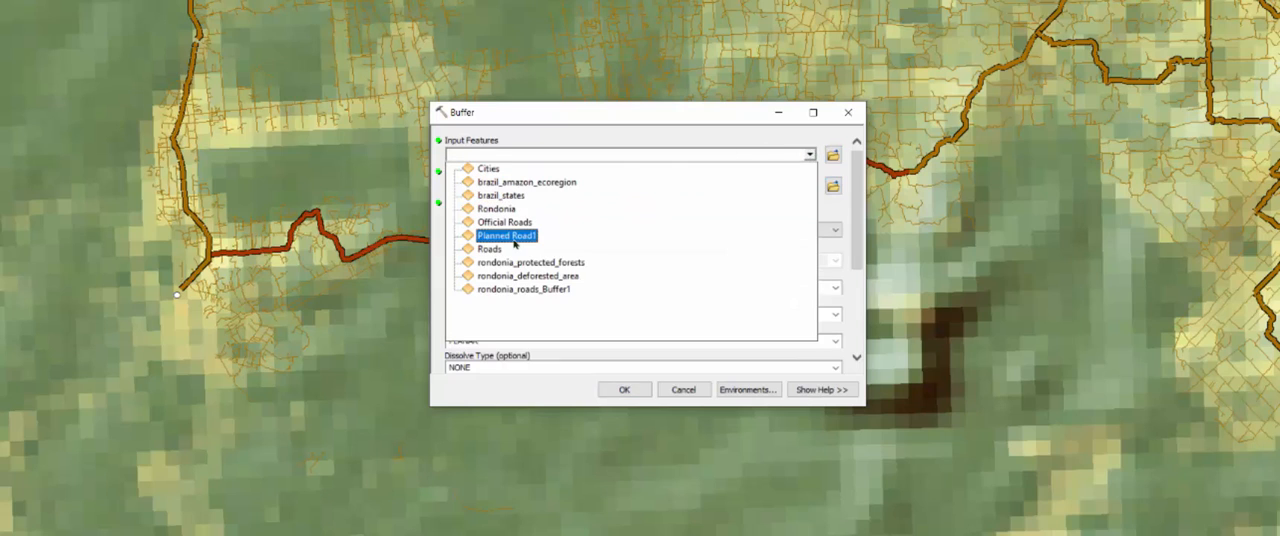
click(513, 238)
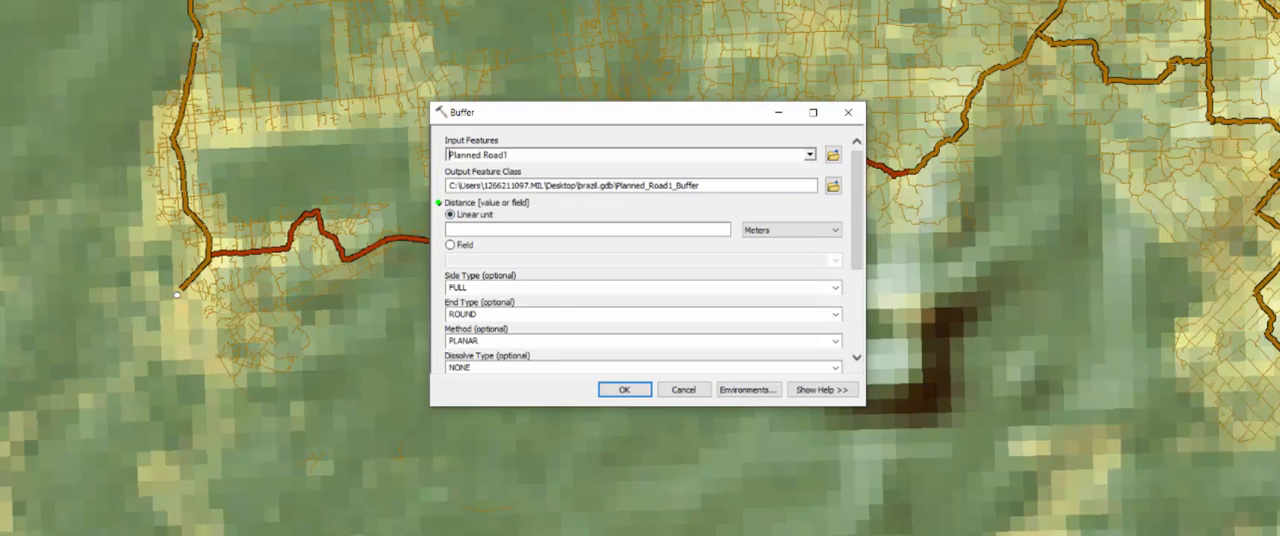
click(617, 184)
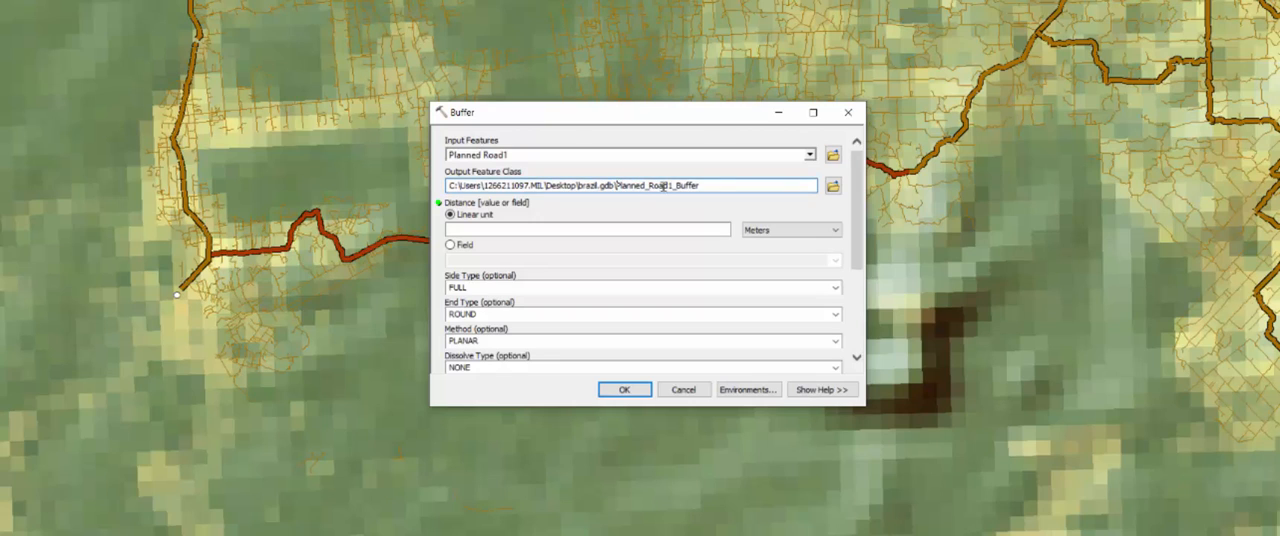
drag(712, 185, 615, 185)
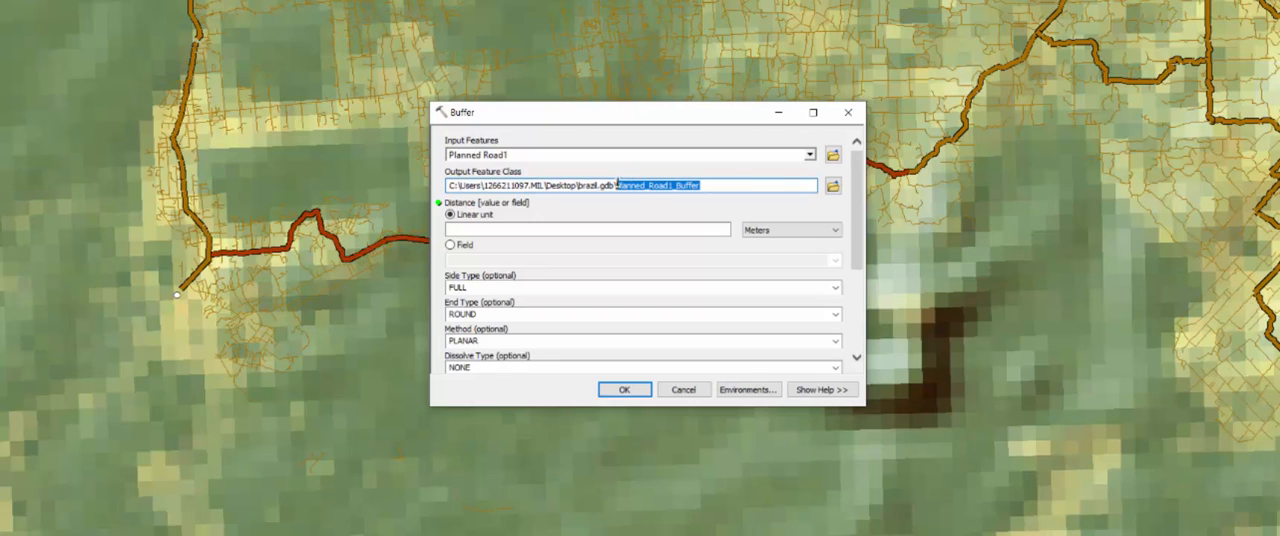
click(737, 183)
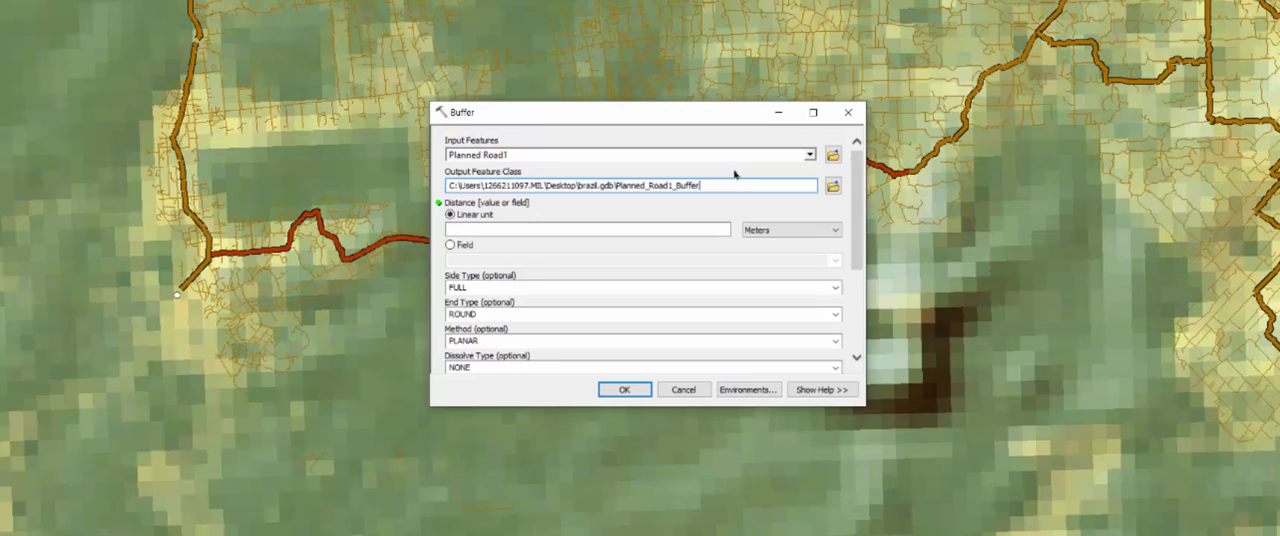
- Set the buffer's linear distance to 5500 meters and run the Buffer tool
click(518, 226)
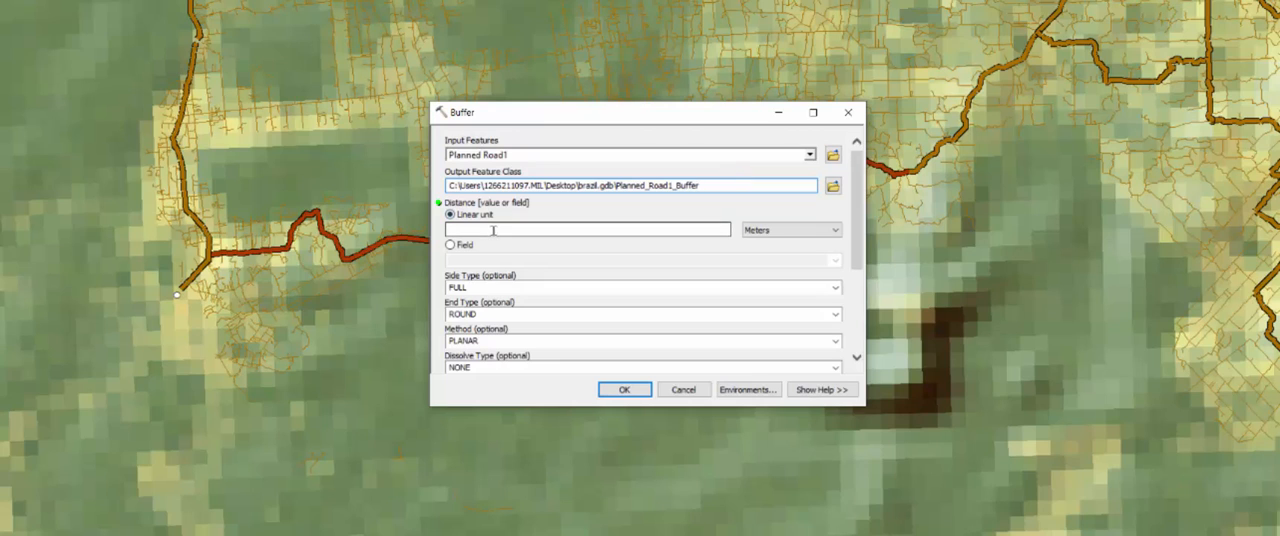
click(794, 230)
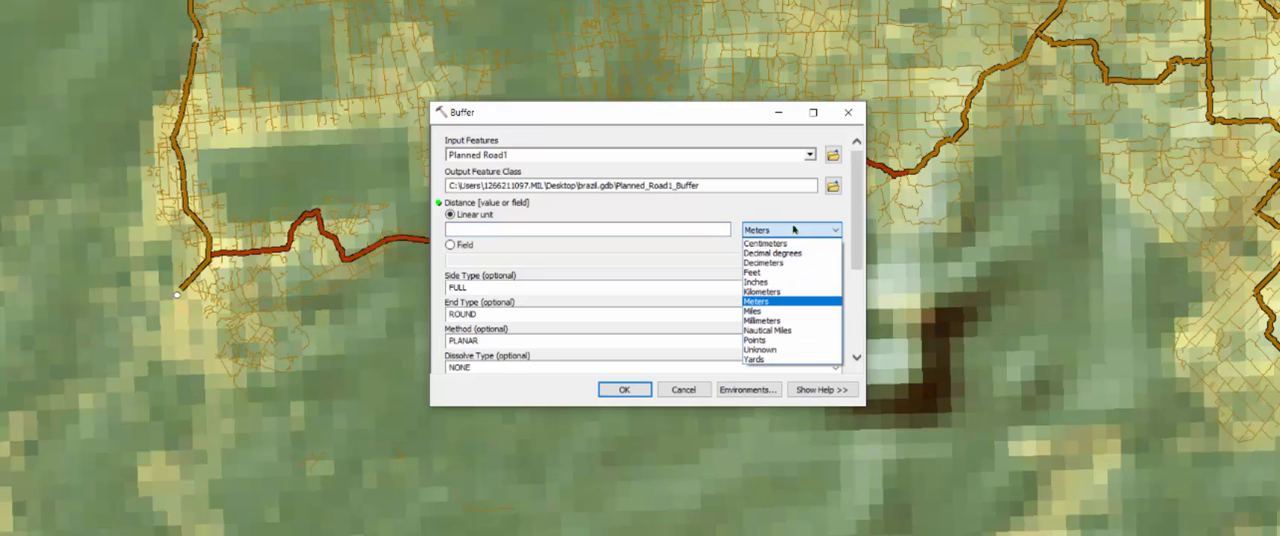
click(750, 217)
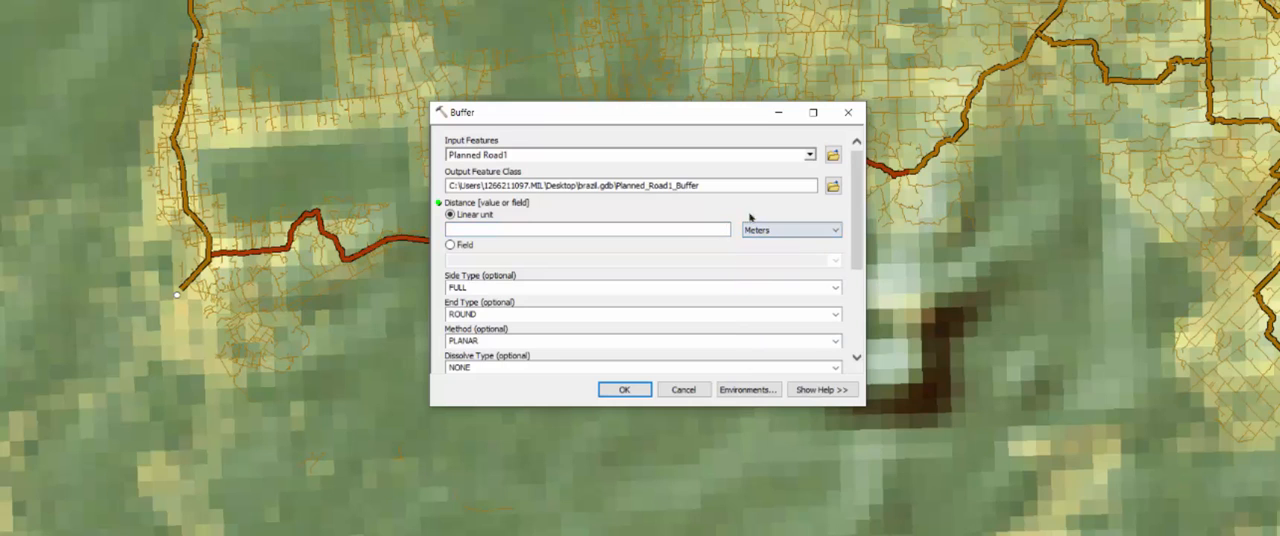
click(707, 229)
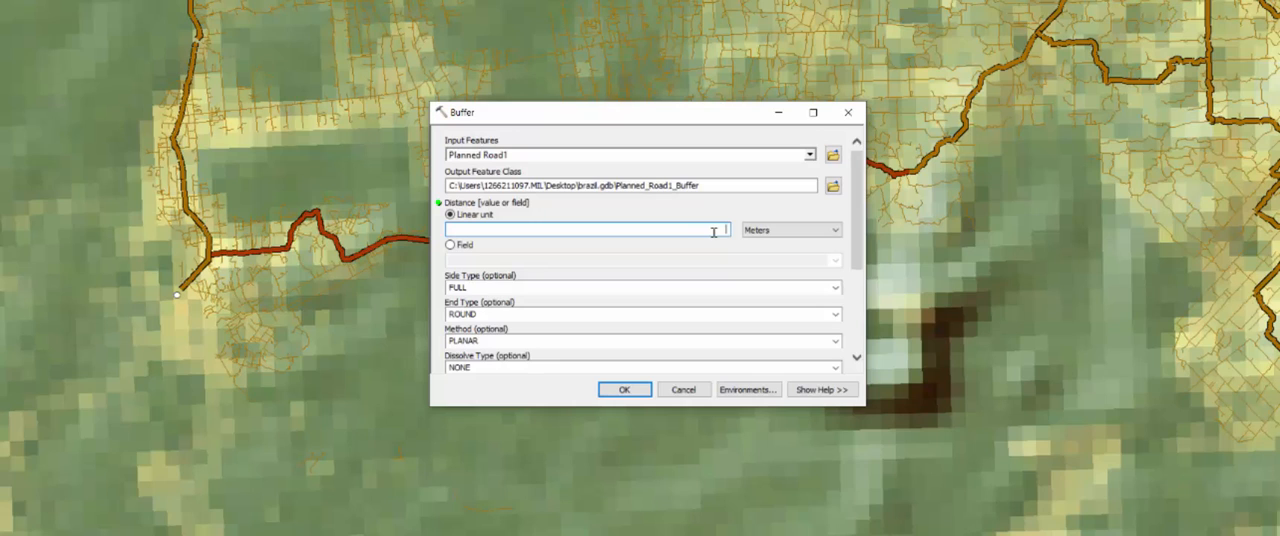
text(5500)
click(625, 389)
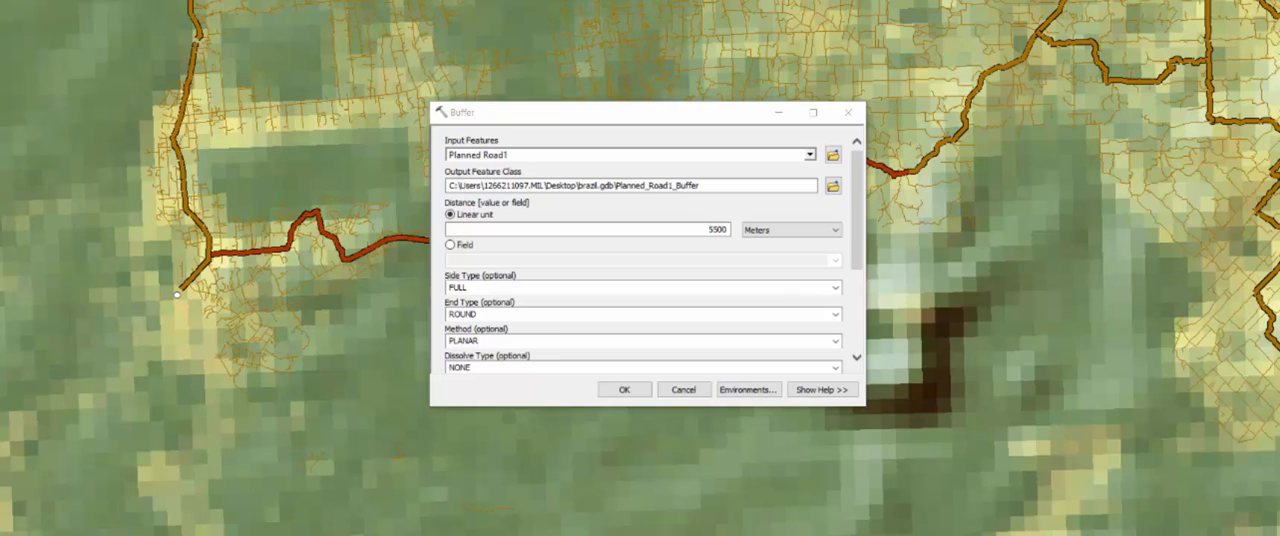
click(622, 390)
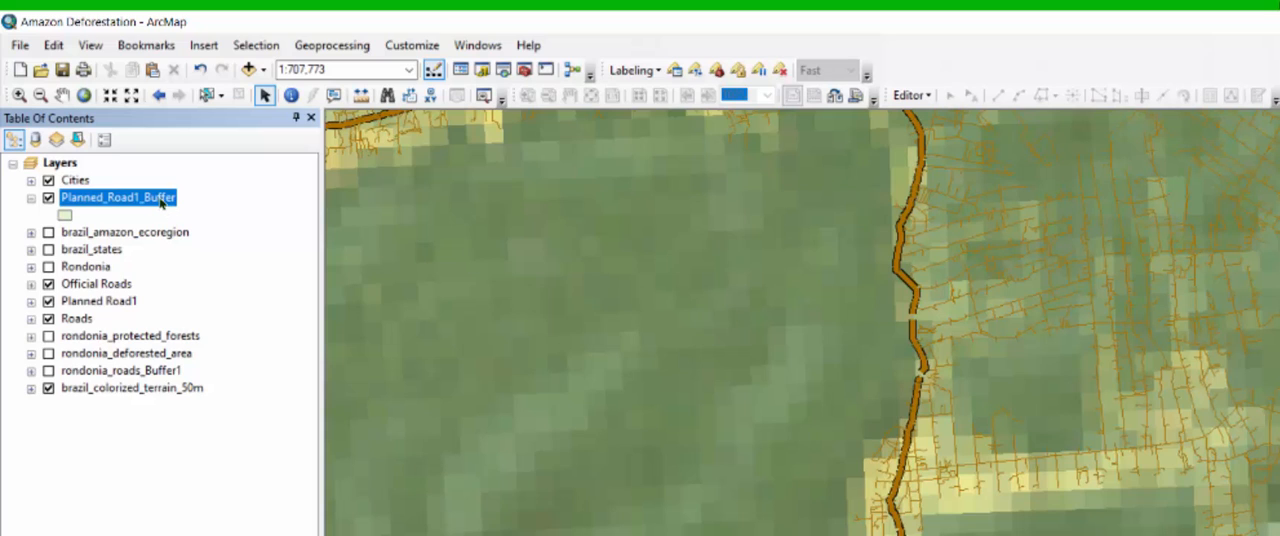
- Place the Planned_Road1_Buffer layer below rondonia_deforested_area and give it a dark gray fill with no outline color
drag(160, 203, 150, 362)
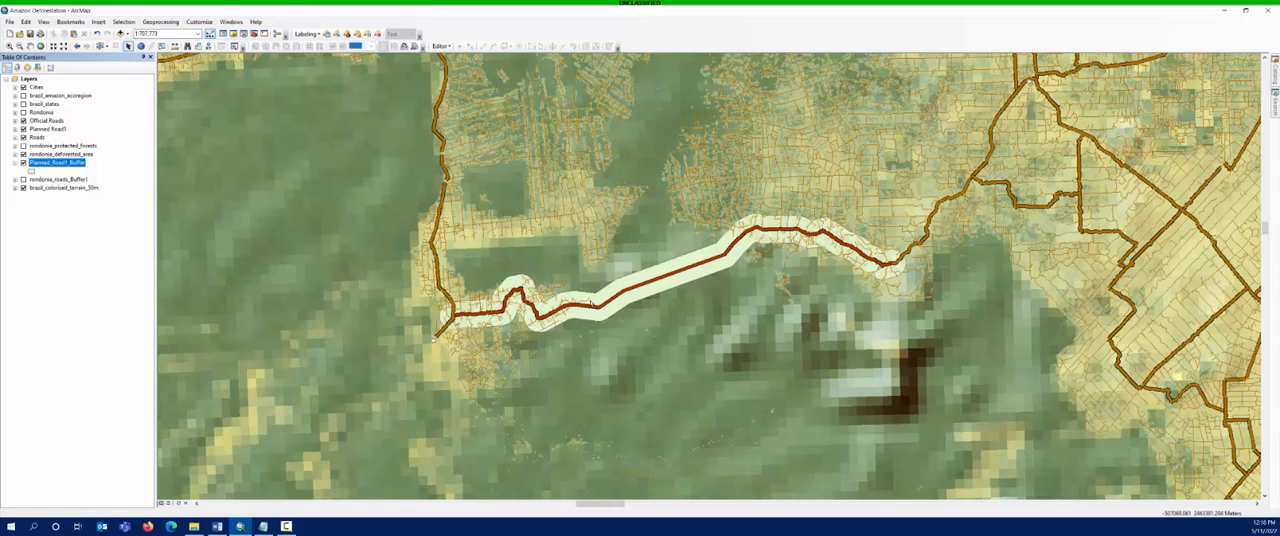
scroll(590, 300, up, 1)
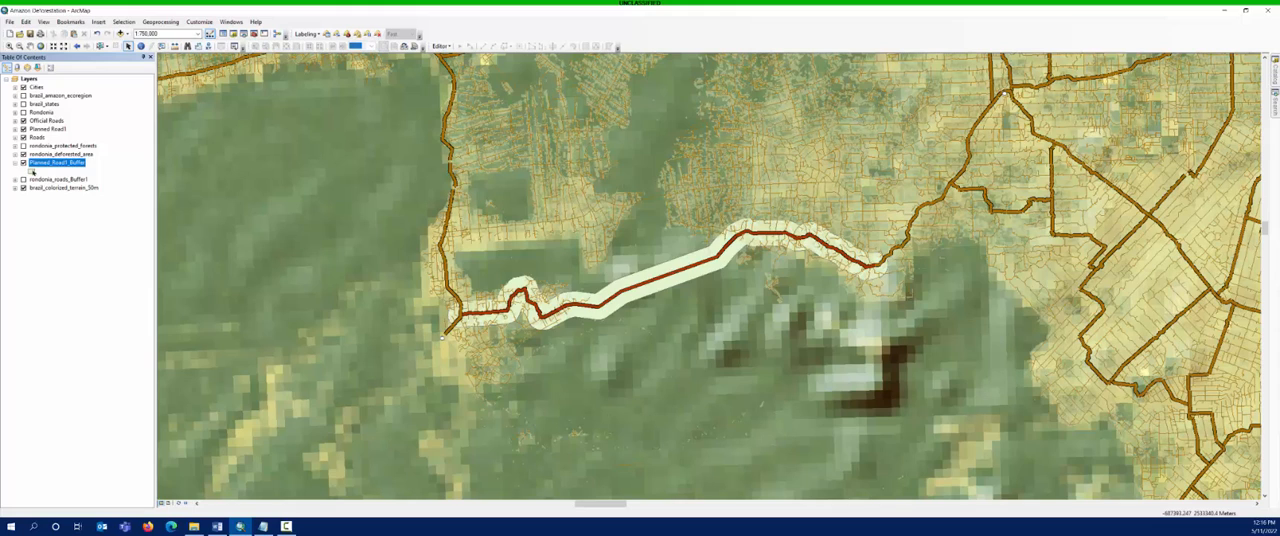
click(33, 171)
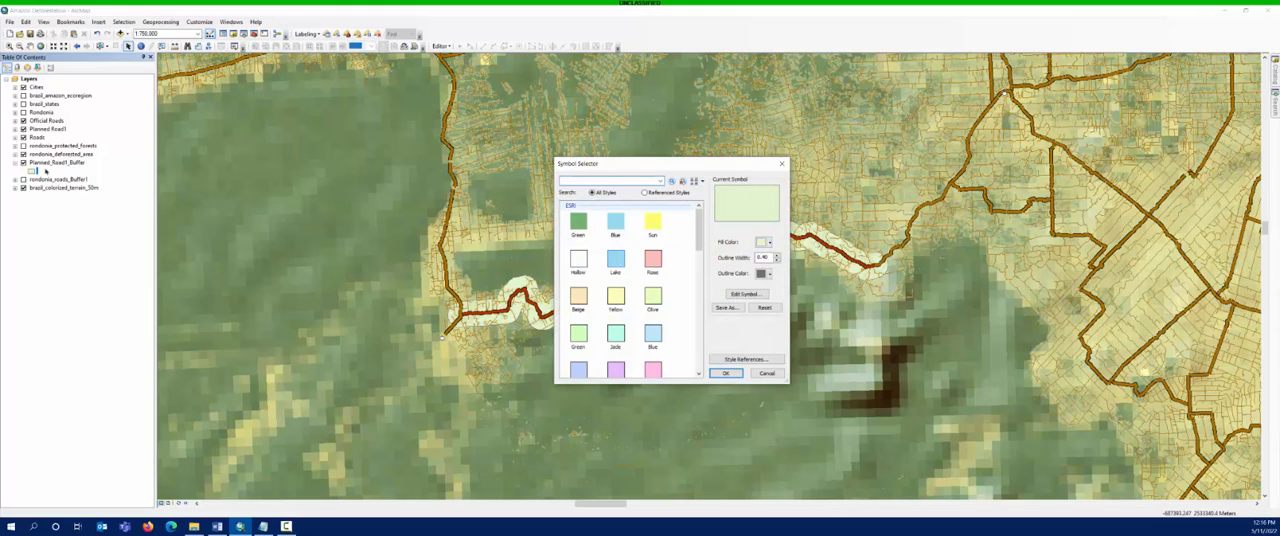
click(767, 242)
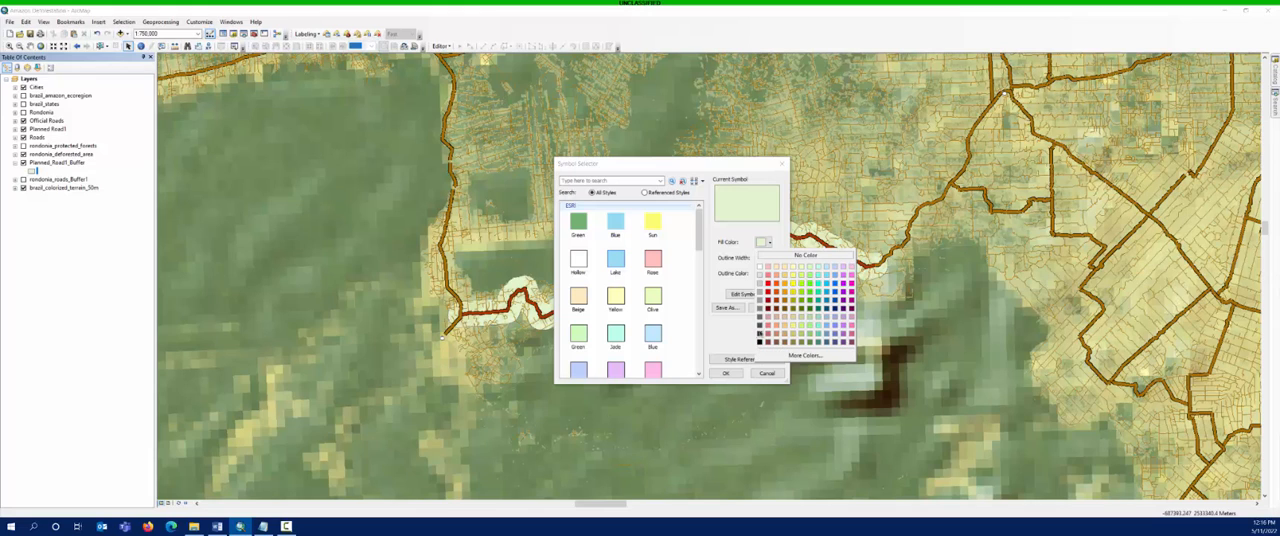
click(759, 341)
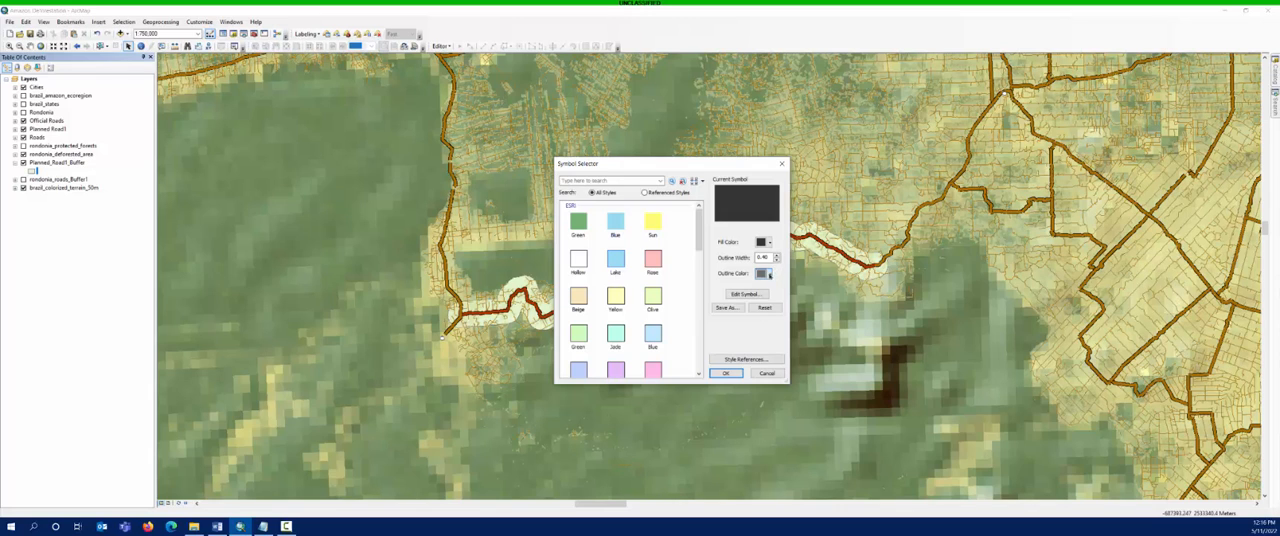
click(769, 273)
click(763, 288)
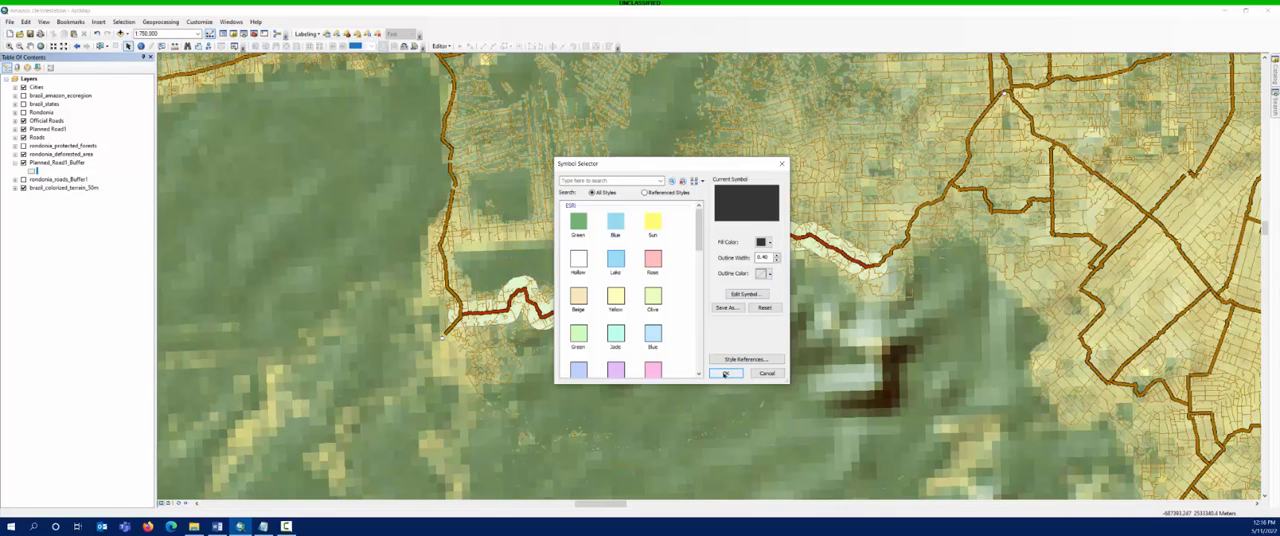
click(726, 373)
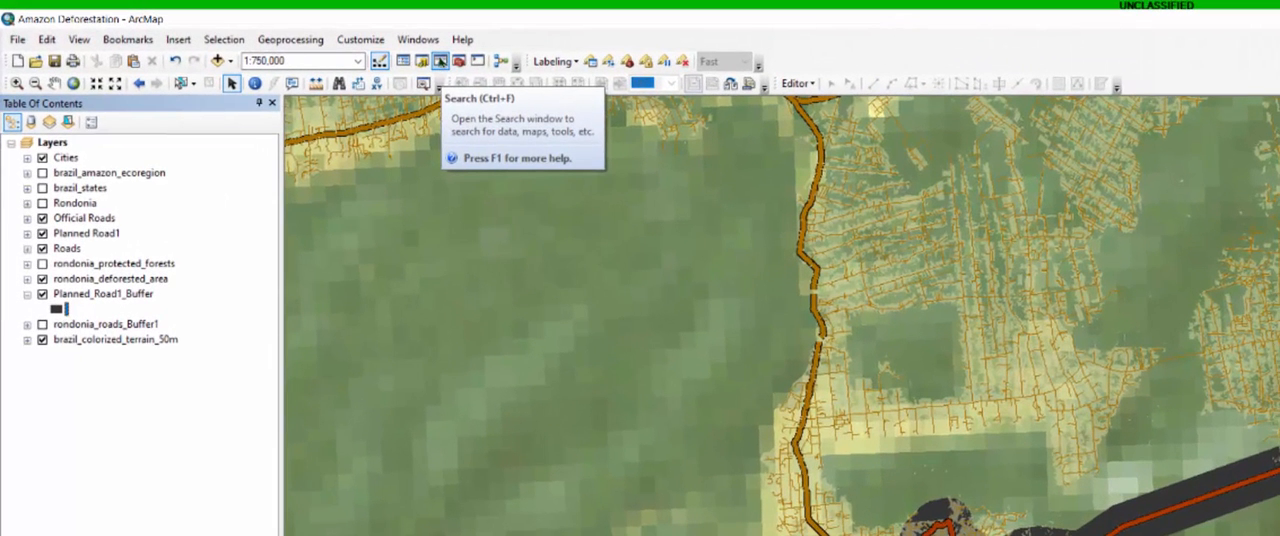
- Search for the Erase tool and open Erase (Analysis)
click(440, 62)
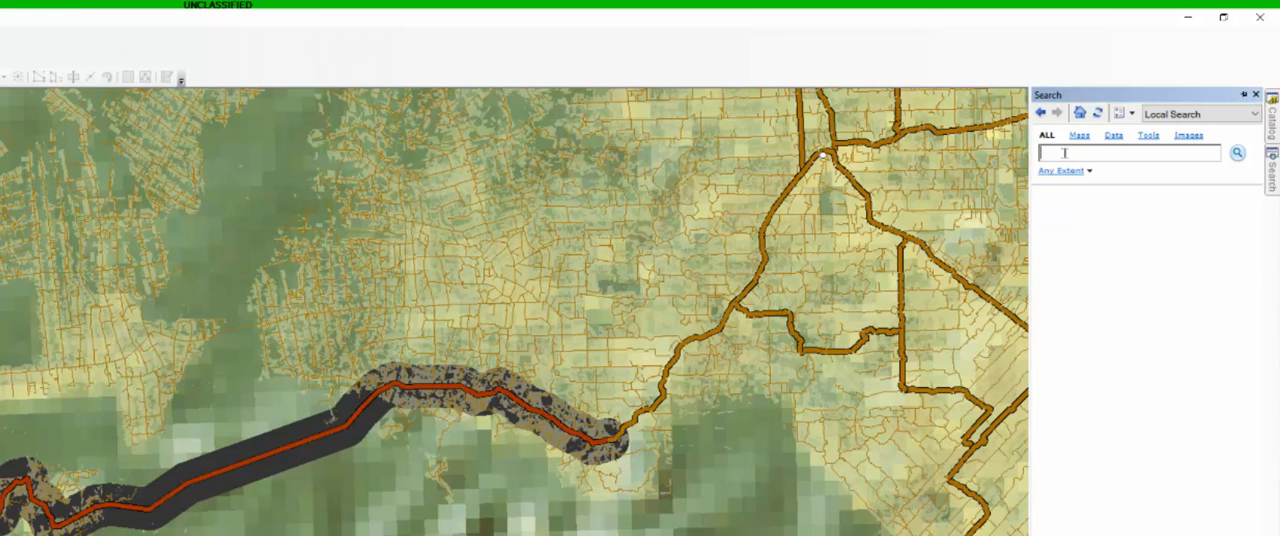
text(Erase)
key(Return)
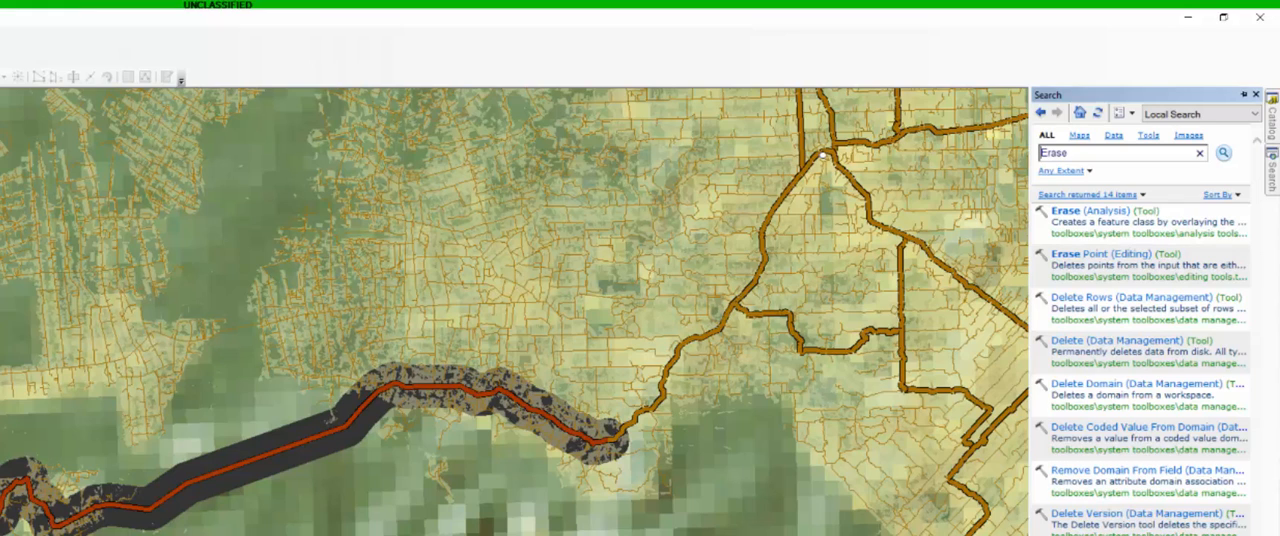
click(1063, 212)
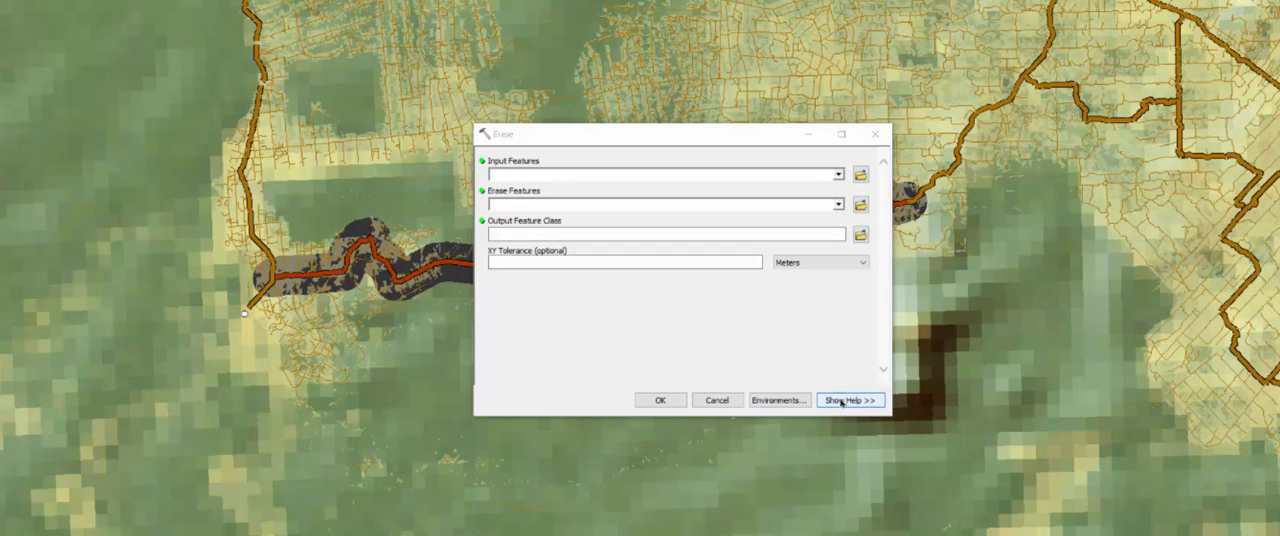
click(550, 293)
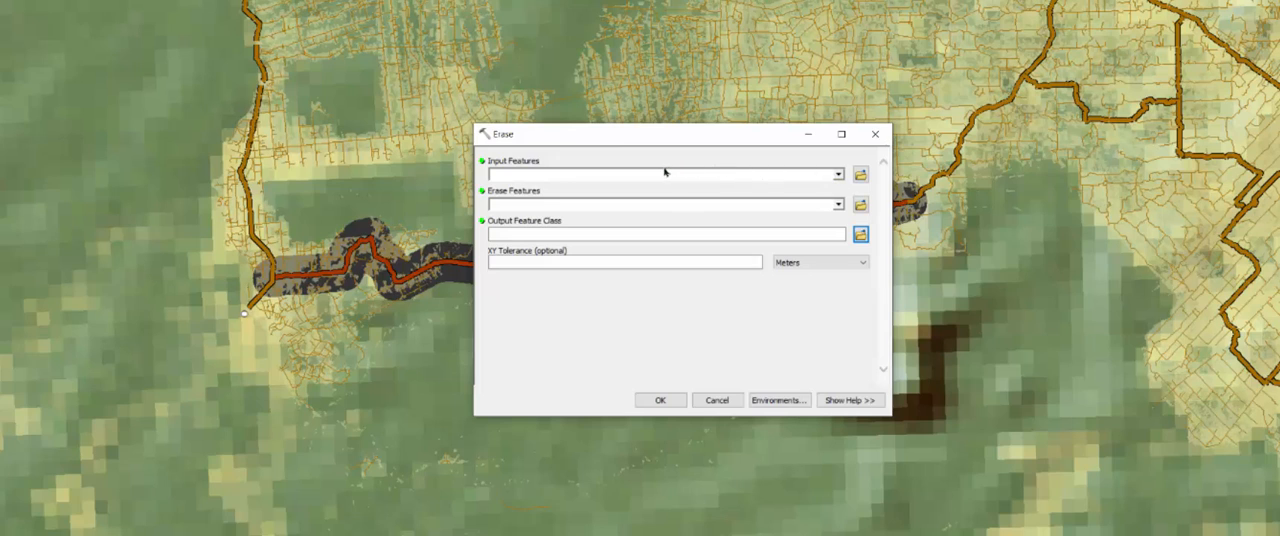
- Set the Erase input features to Planned_Road1_Buffer and the erase features to rondonia_deforested_area
click(839, 175)
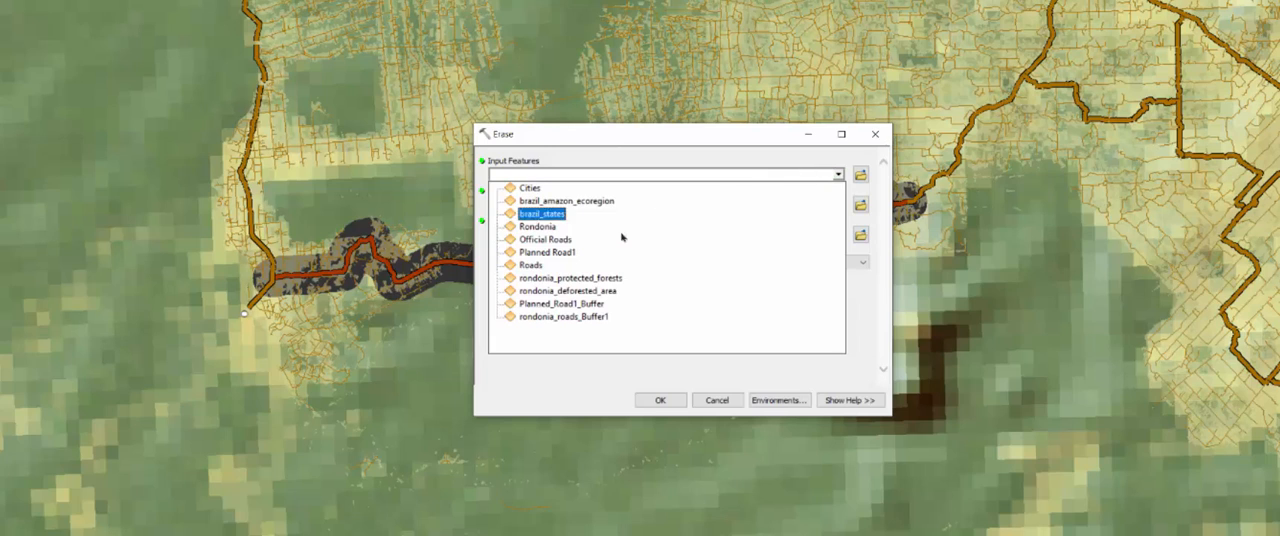
click(597, 307)
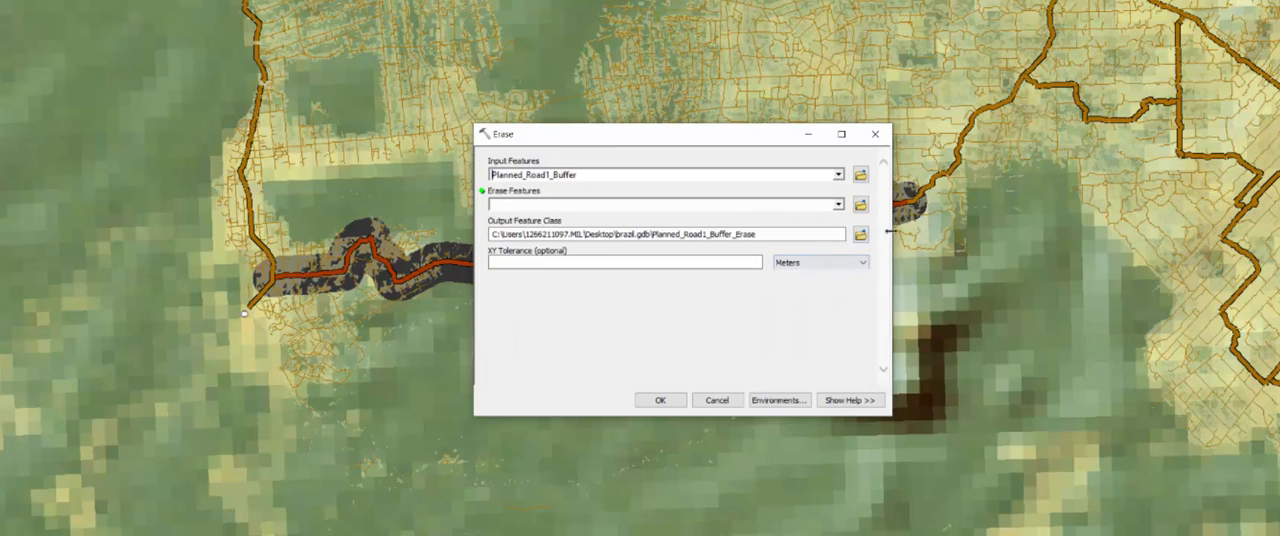
click(838, 204)
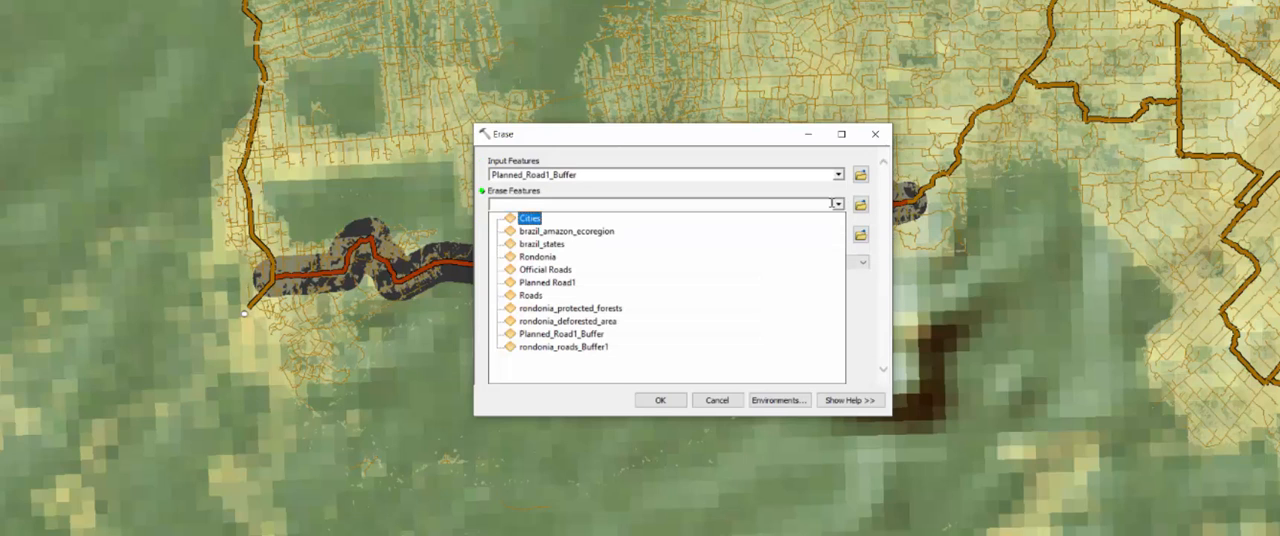
click(586, 321)
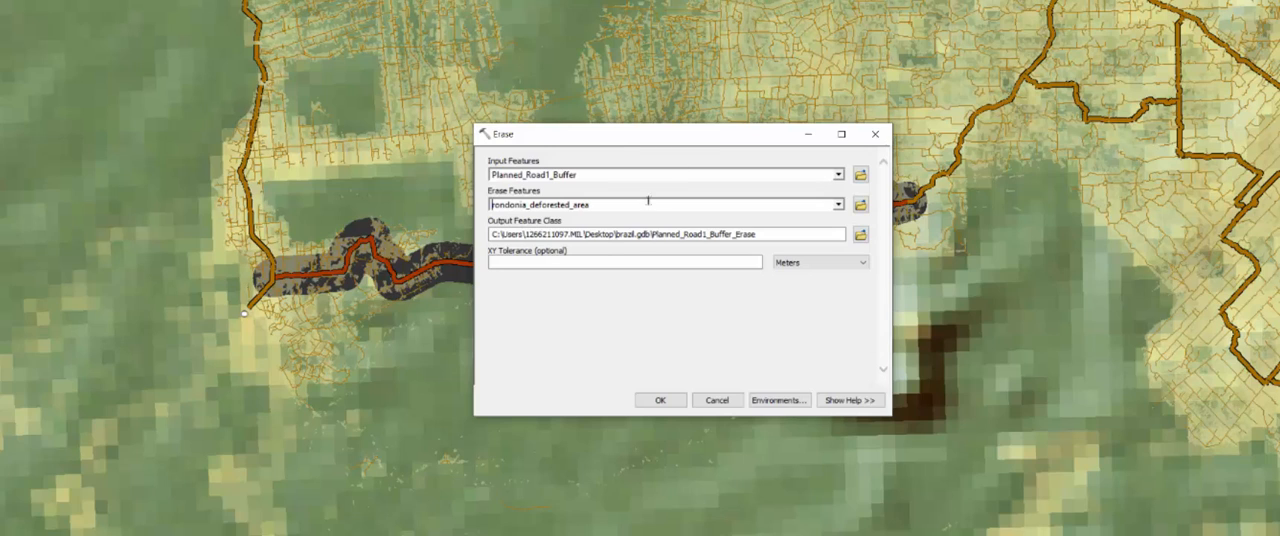
- Name the output feature class Erased_Buffer in brazil.gdb and run the Erase tool
click(519, 234)
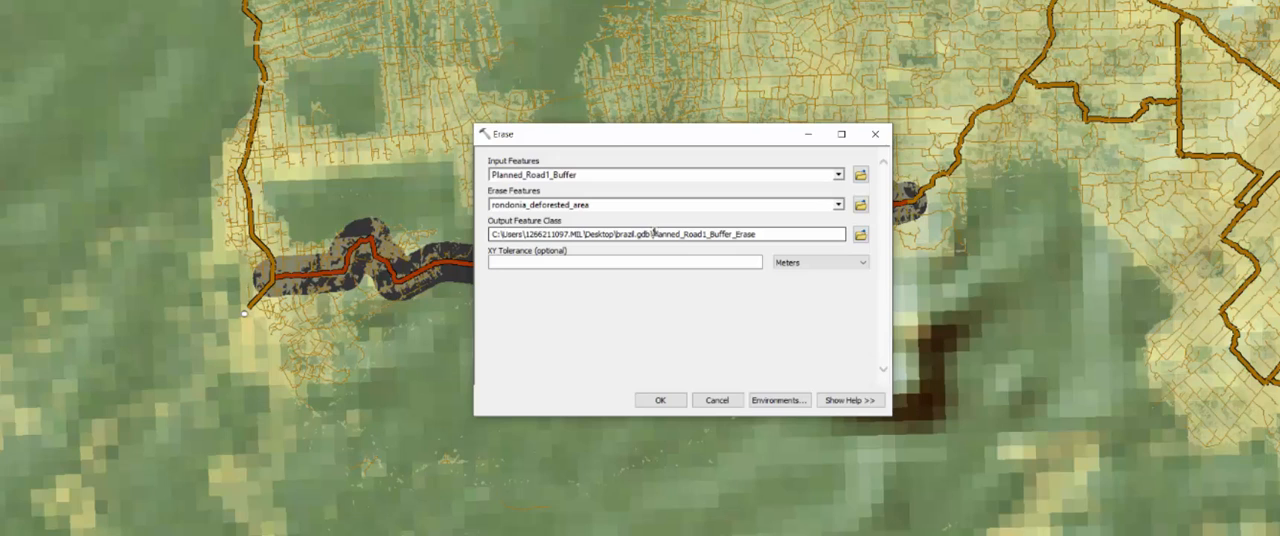
drag(653, 233, 811, 240)
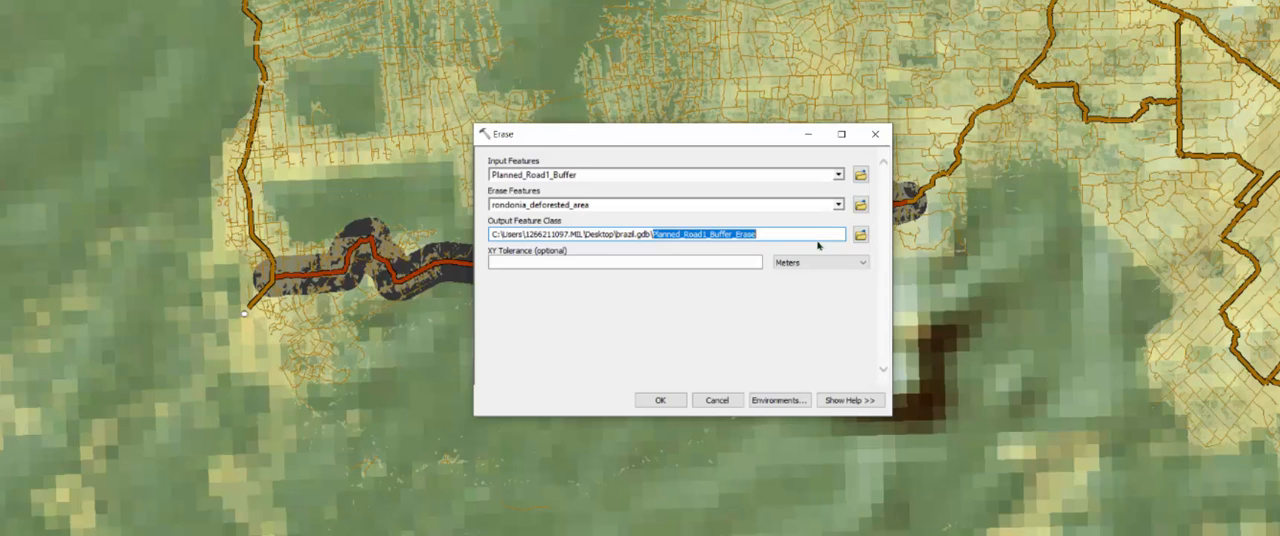
text(E)
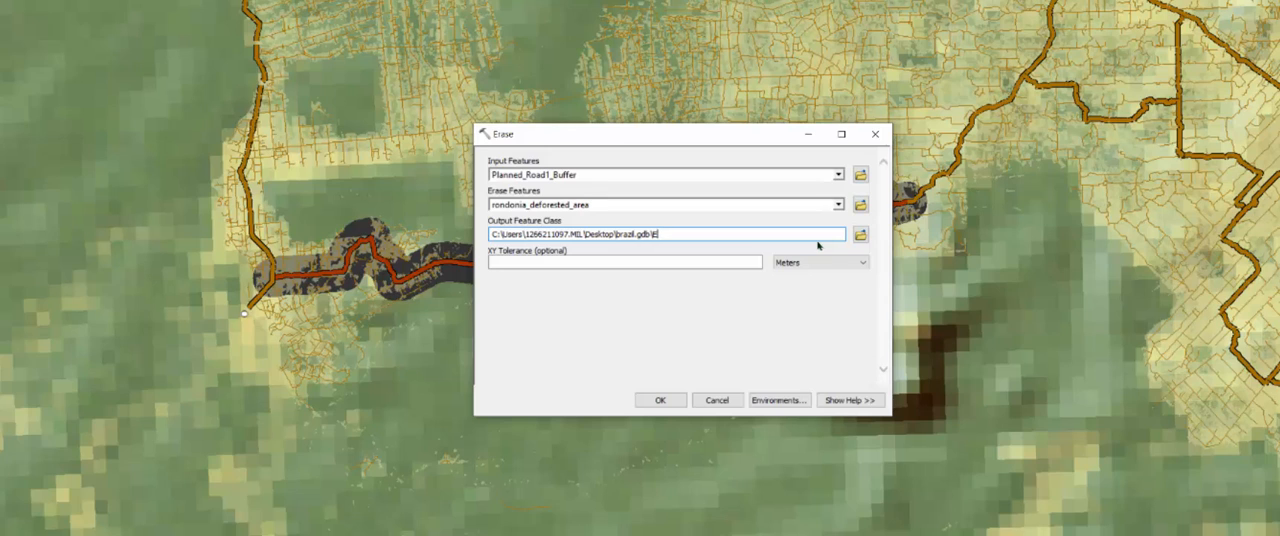
text(rased_Buffer)
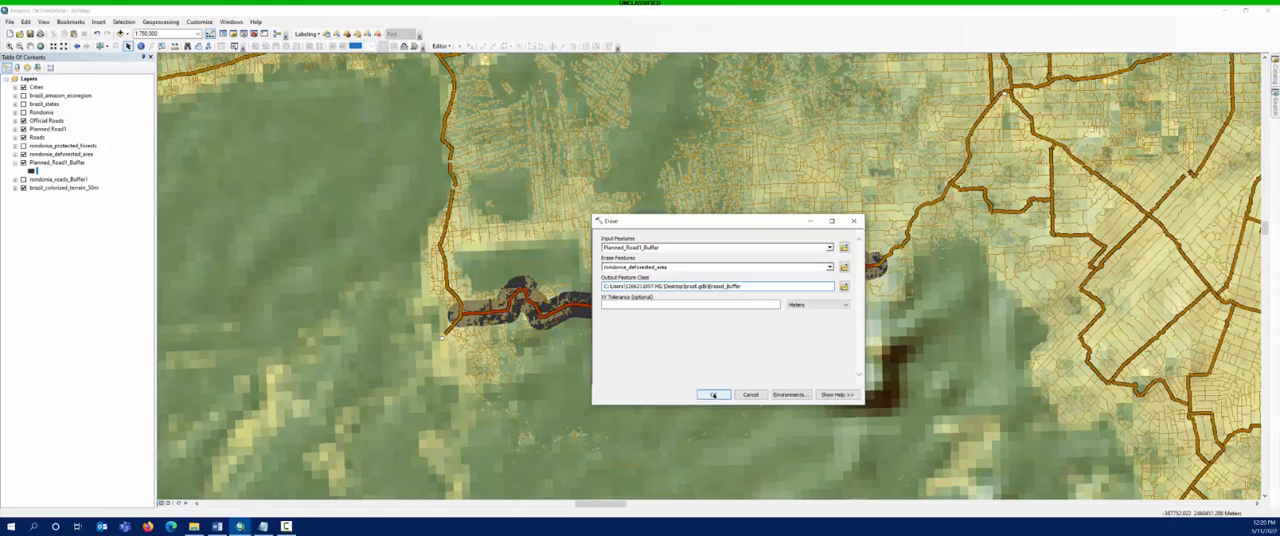
click(713, 395)
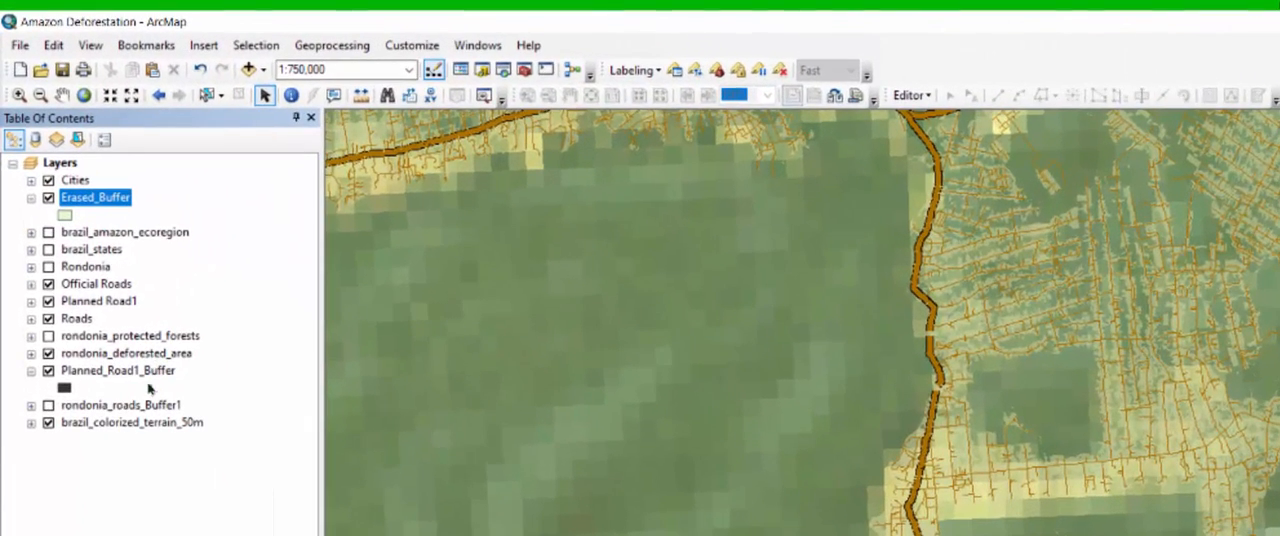
- Open the rondonia_roads_Buffer1 attribute table and look up its Percent Deforested value
click(129, 406)
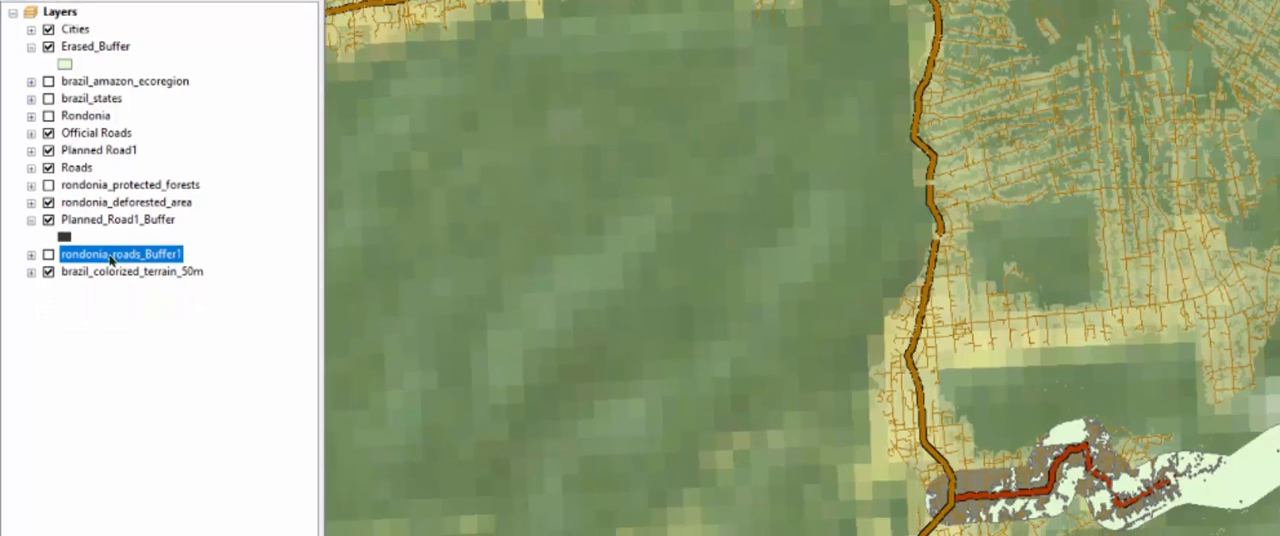
right_click(113, 407)
click(194, 311)
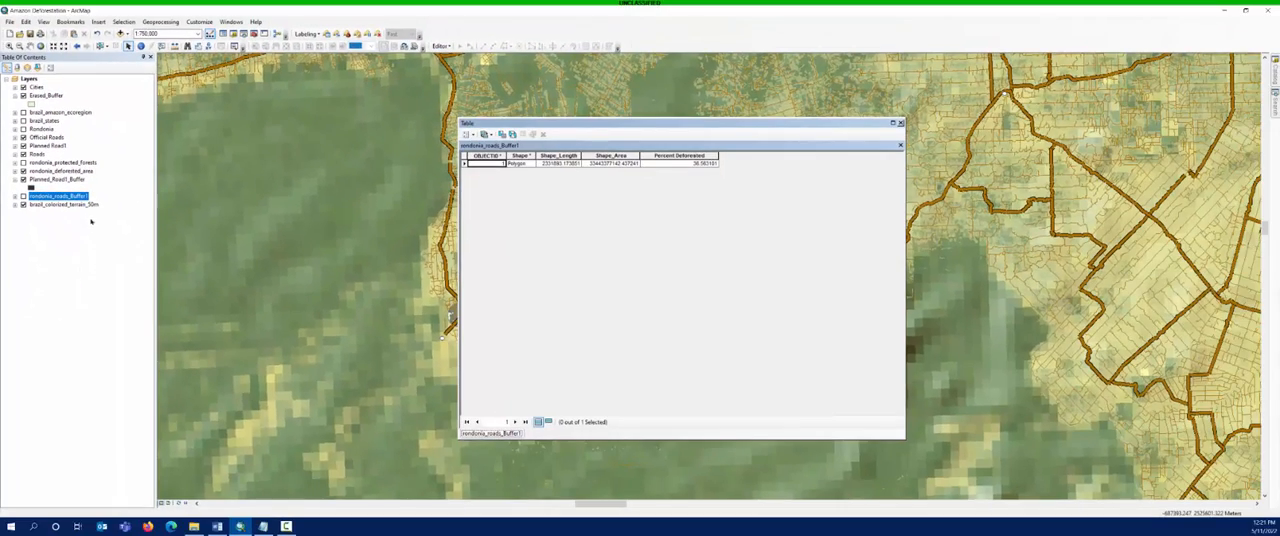
drag(592, 128, 330, 82)
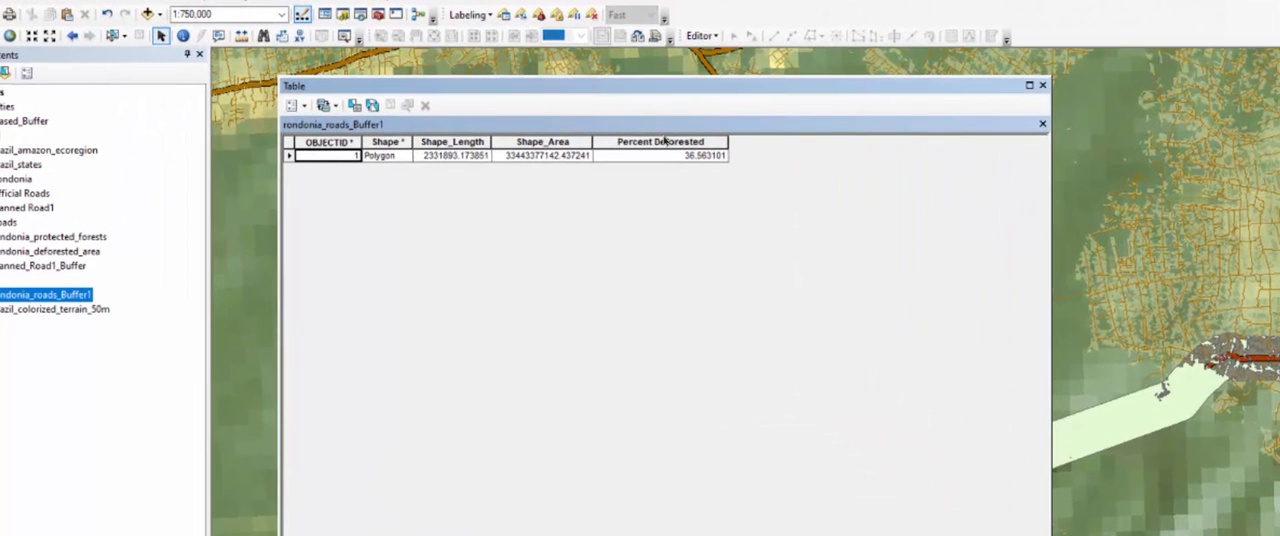
- Select the Percent Deforested field in the rondonia_roads_Buffer1 table and copy its value
click(662, 143)
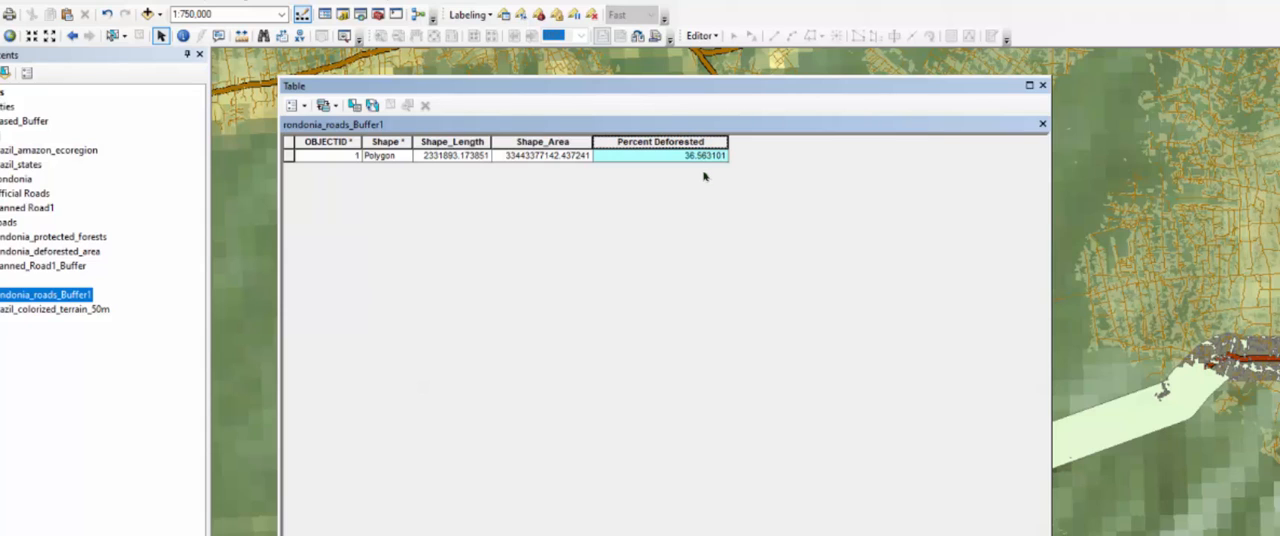
click(669, 157)
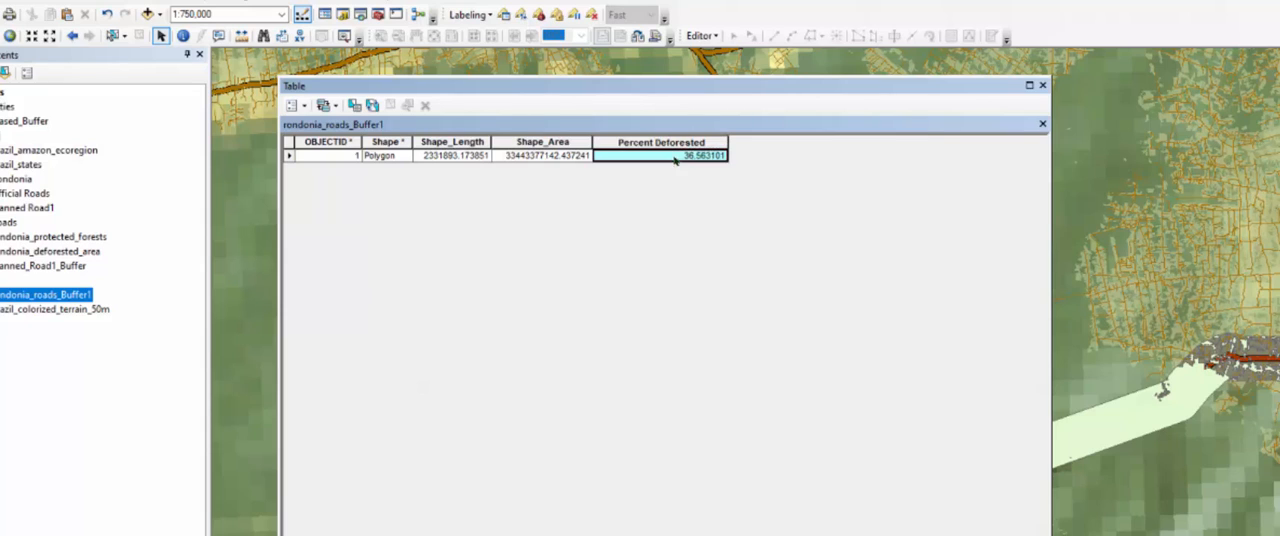
right_click(676, 157)
click(710, 184)
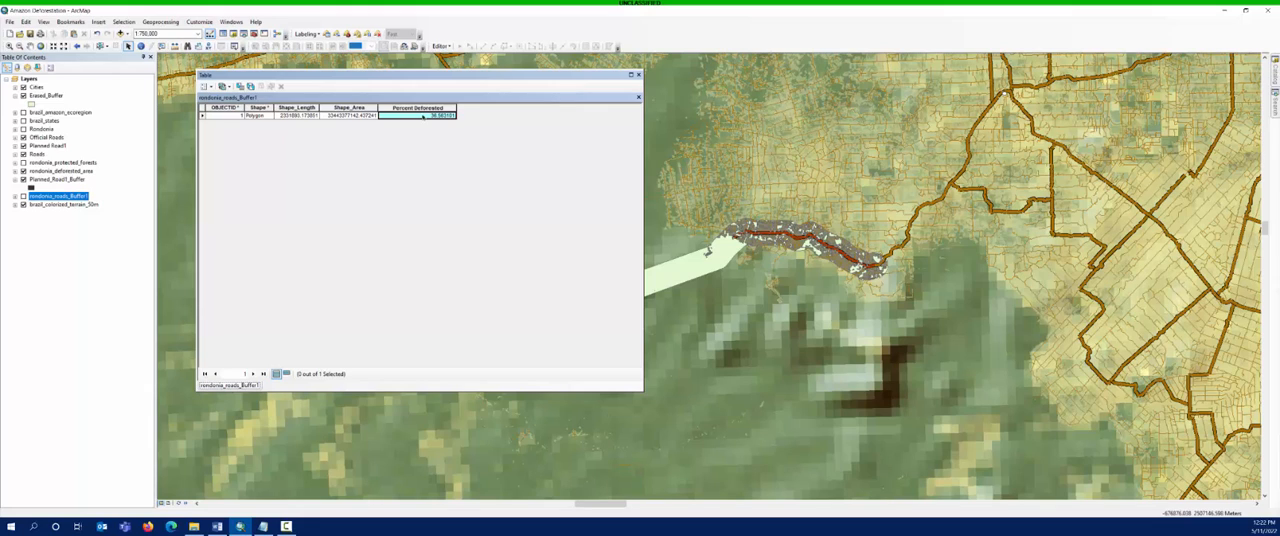
right_click(423, 117)
click(443, 131)
- Open the Erased_Buffer attribute table and reposition the table window over the map
right_click(48, 97)
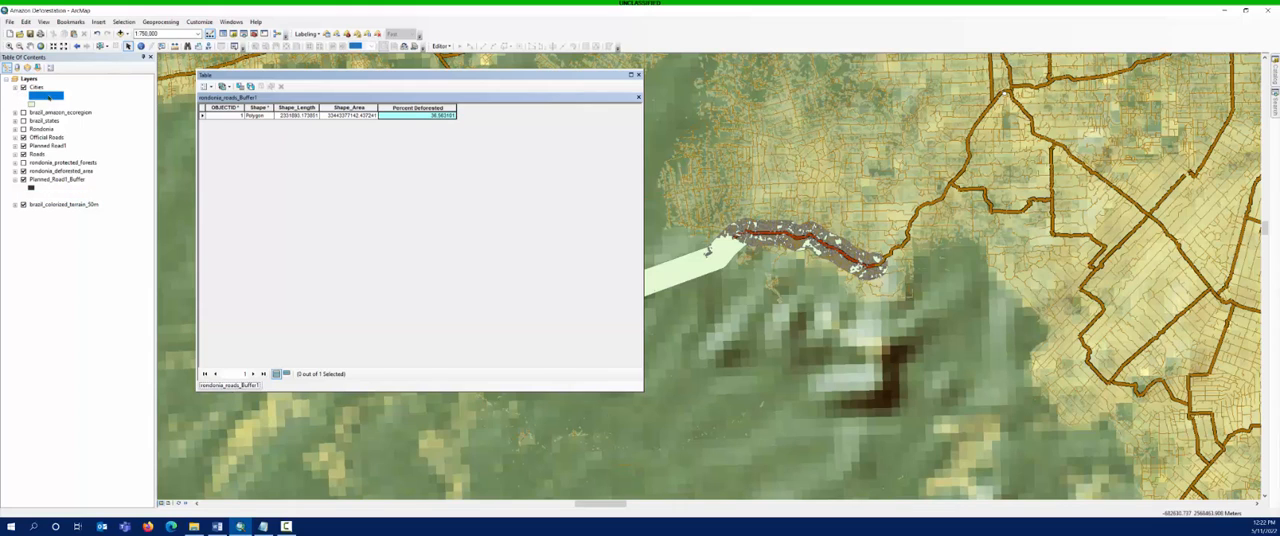
click(100, 127)
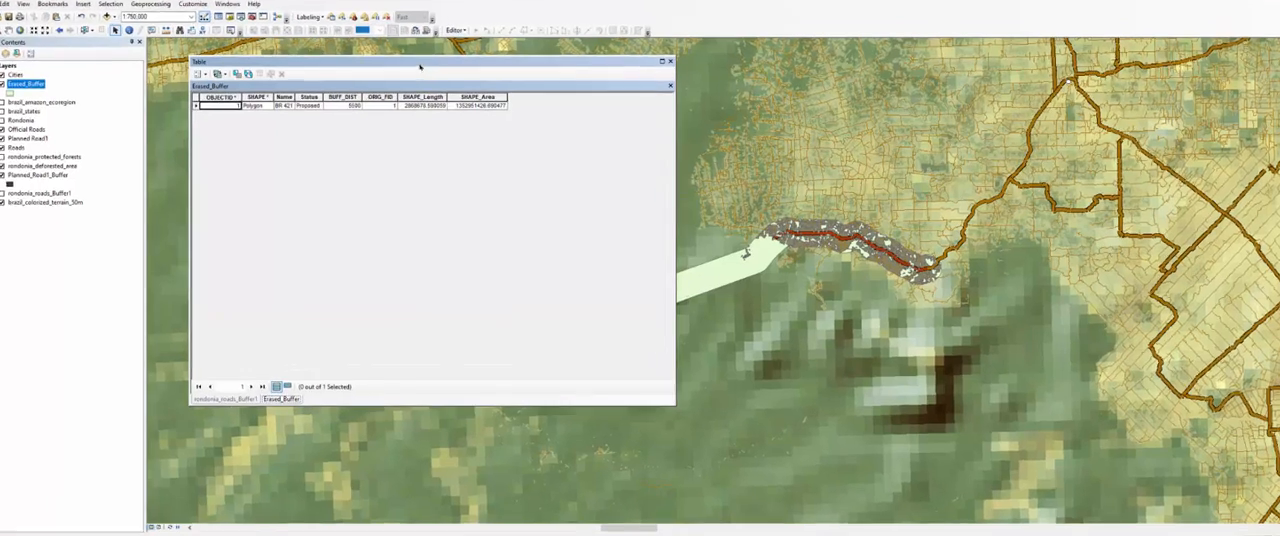
drag(409, 76, 481, 99)
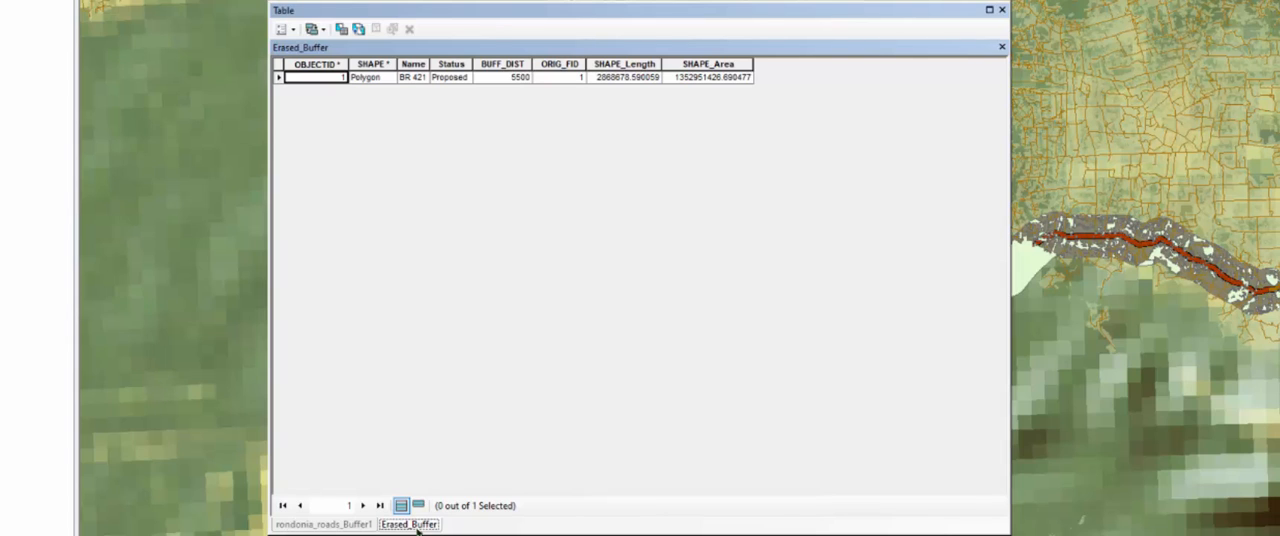
- Start a new field in the Erased_Buffer table named Potential_Deforestation with the Double type
click(284, 29)
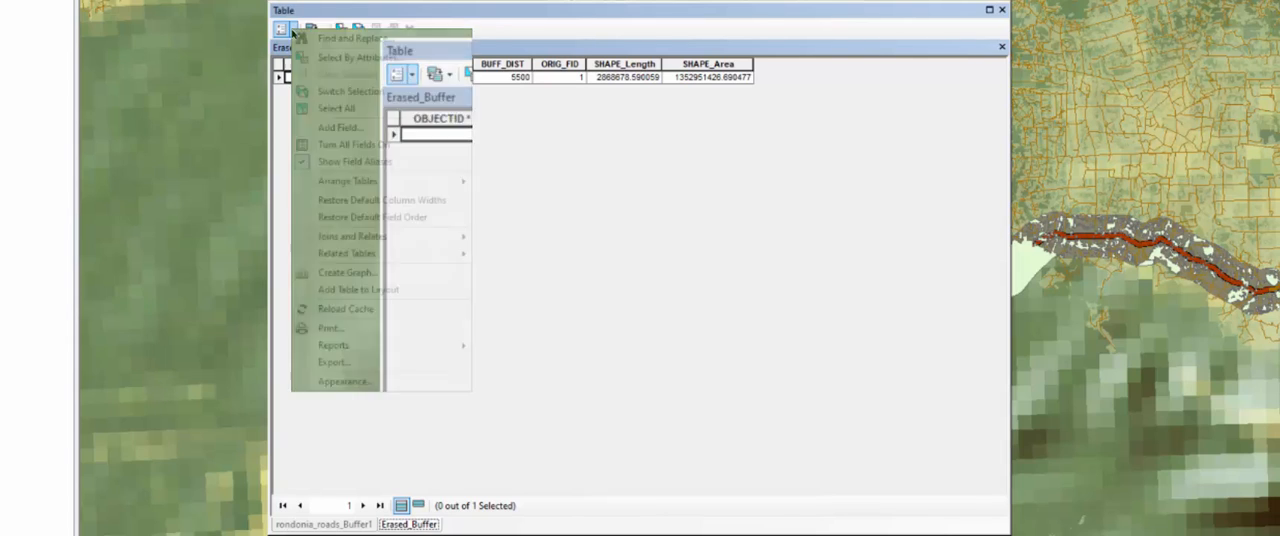
click(345, 128)
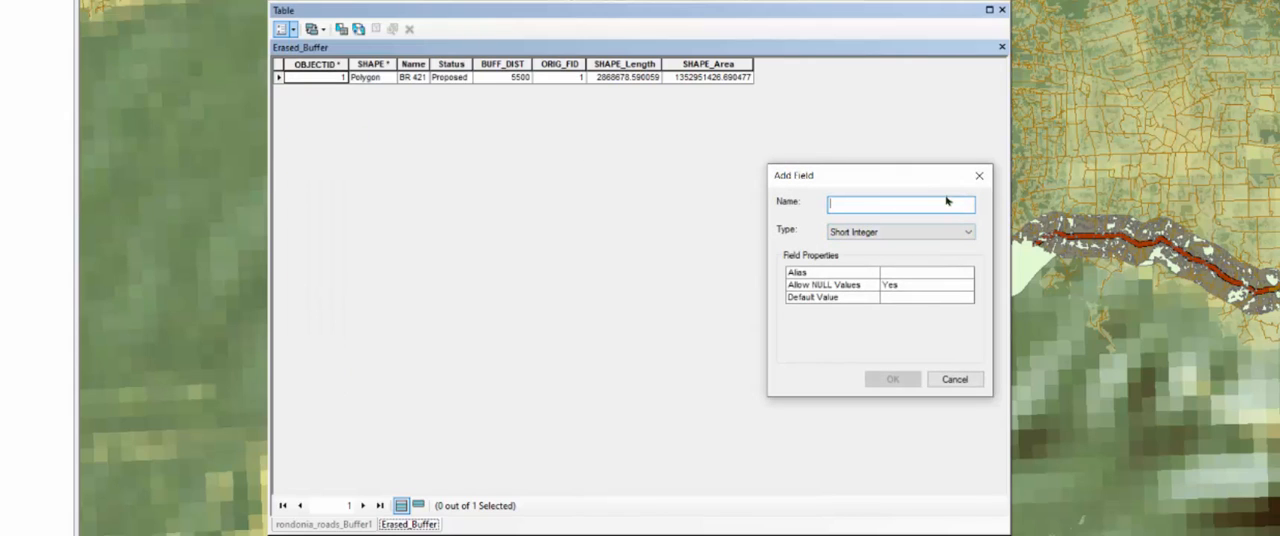
text(P)
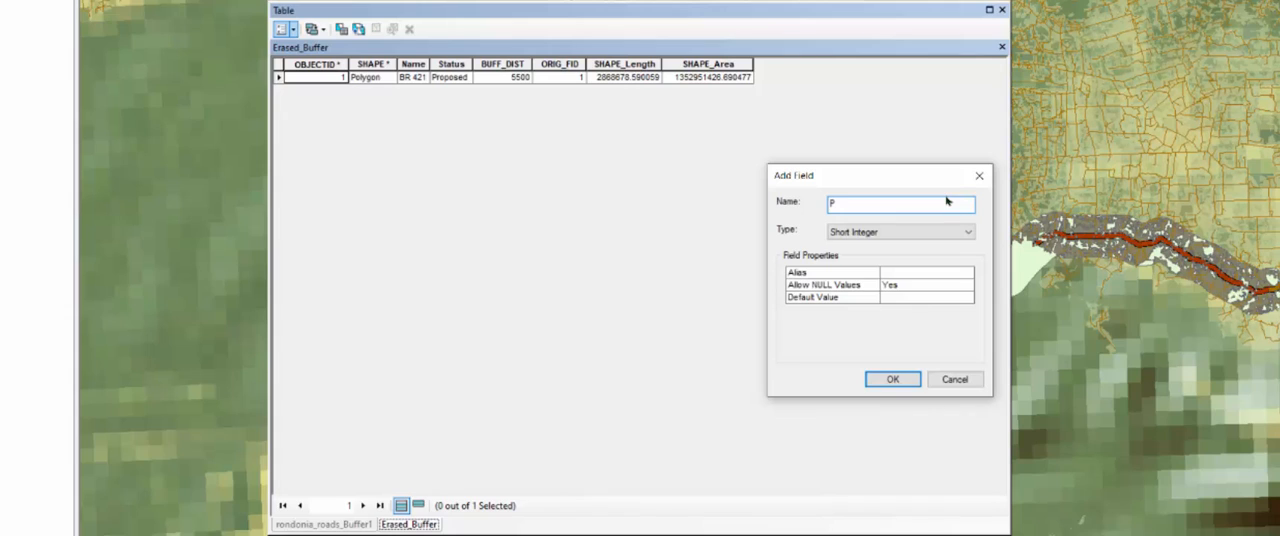
text(ot)
text(ential)
text(l_)
text(Defortes)
text(t)
key(BackSpace)
key(BackSpace)
key(BackSpace)
text(estation)
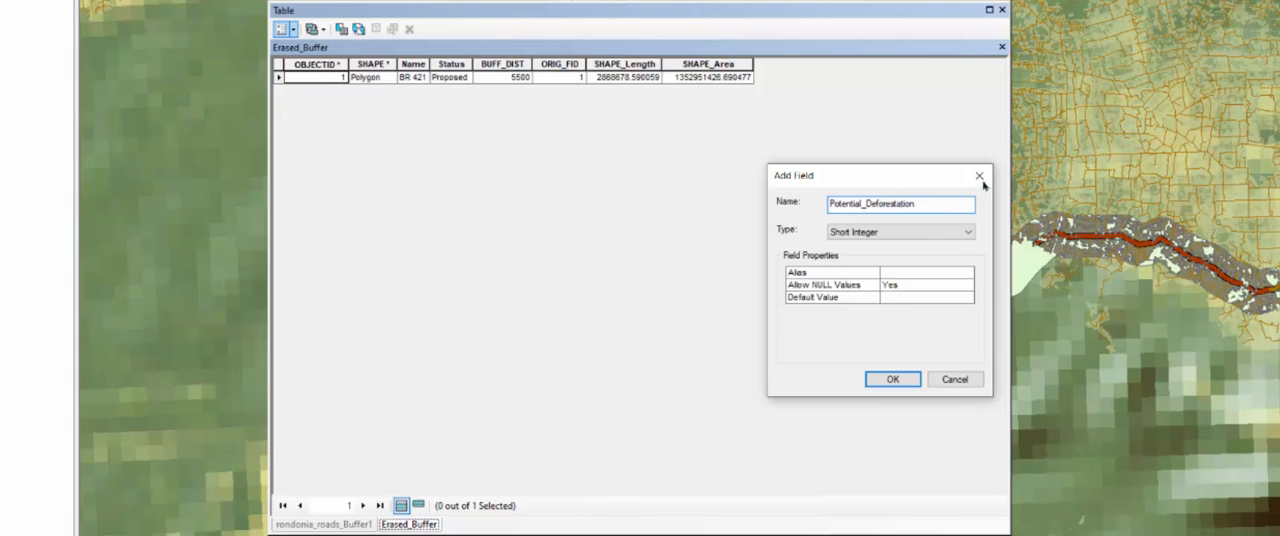
click(874, 234)
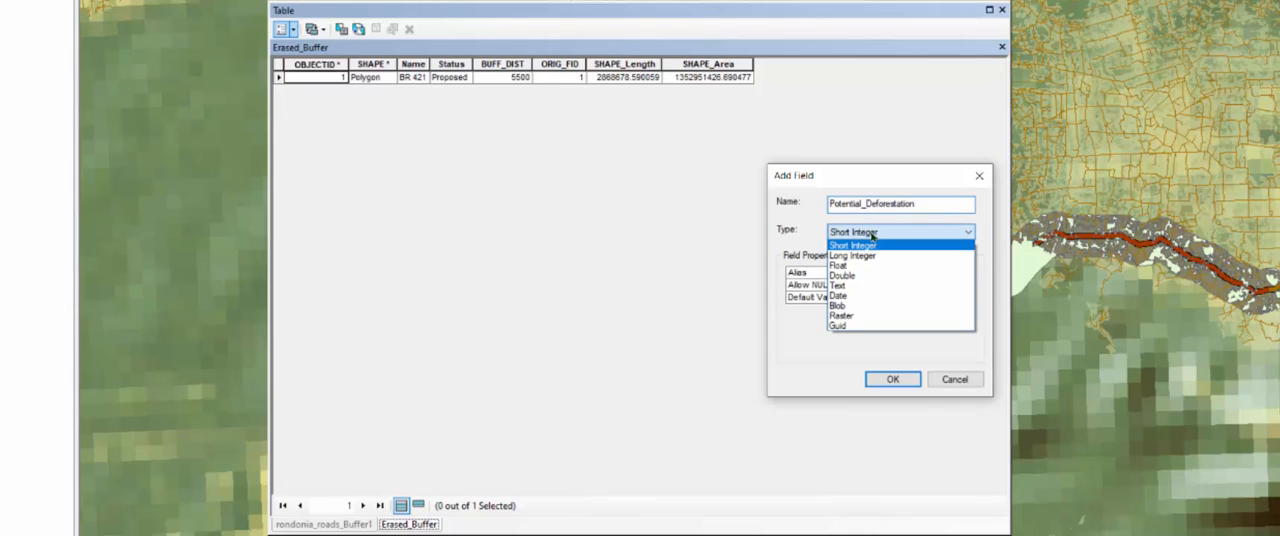
click(850, 275)
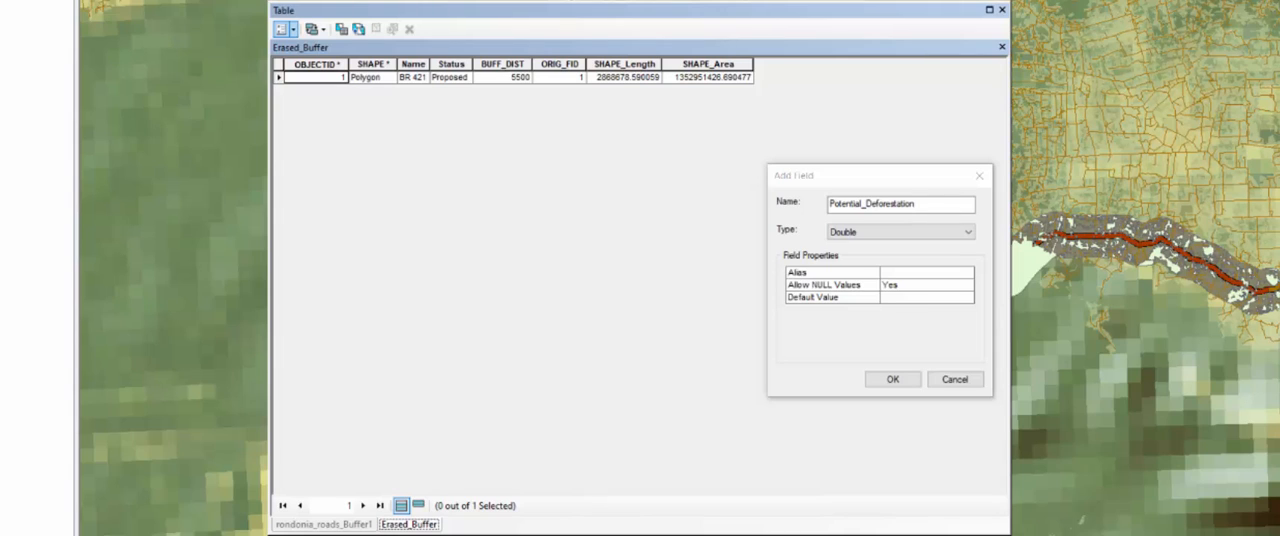
- Give the new field the alias Potential Deforestation (sq. km), check the full text, and add the field
click(916, 274)
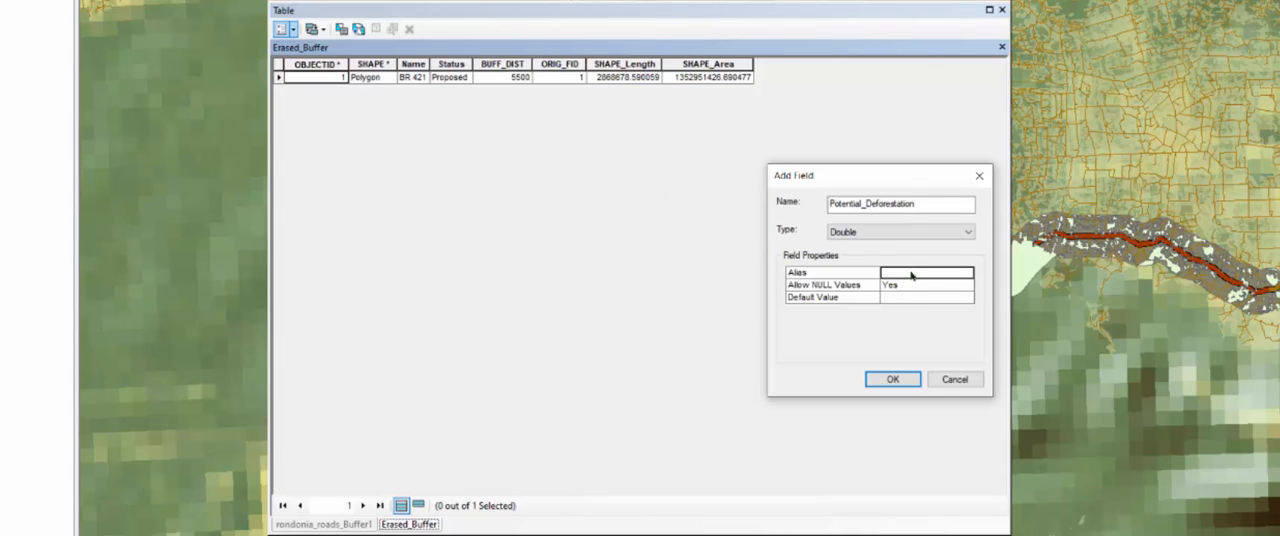
key(ctrl+v)
drag(886, 273, 972, 284)
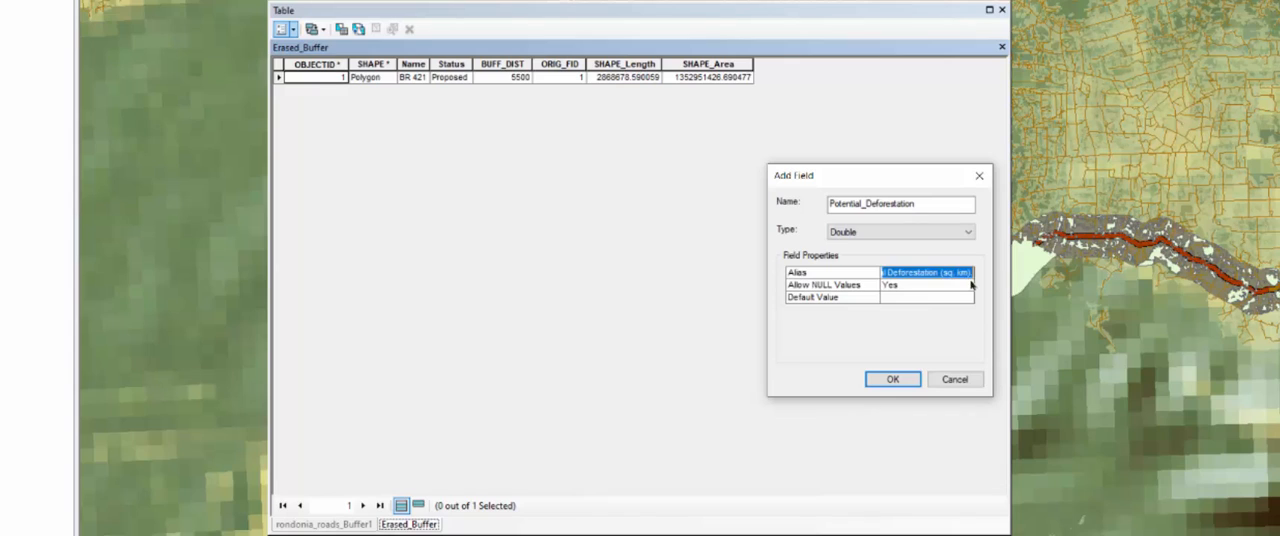
click(972, 275)
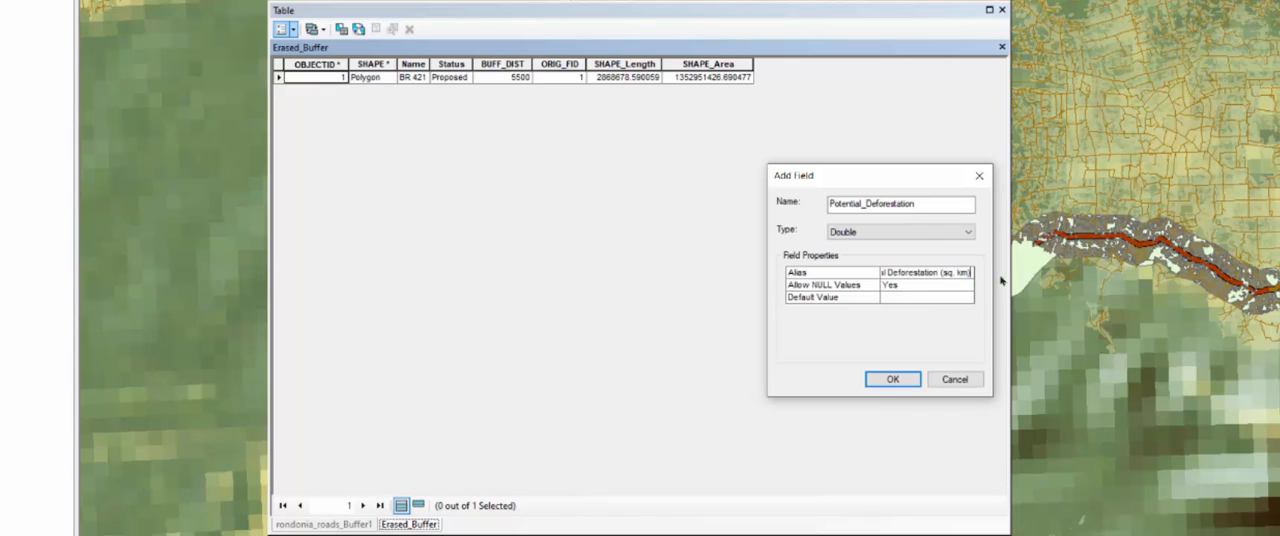
drag(930, 274, 746, 269)
click(891, 271)
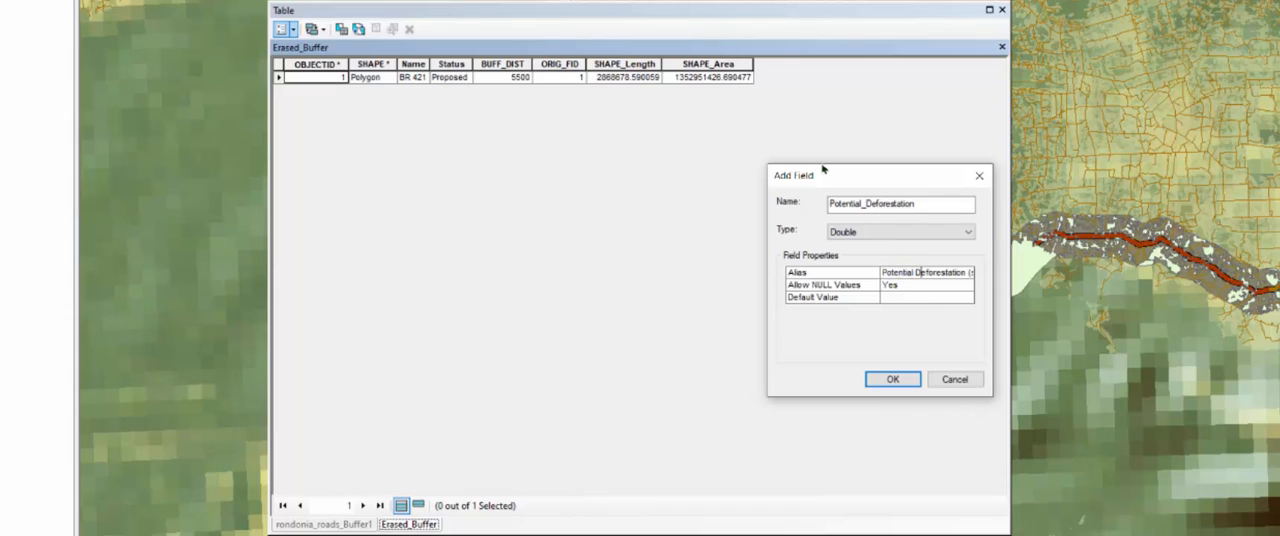
key(Right)
key(Right)
key(Right)
key(Right)
key(Right)
key(Right)
key(Right)
key(Right)
key(Right)
key(Right)
key(Right)
key(Right)
key(Right)
key(Right)
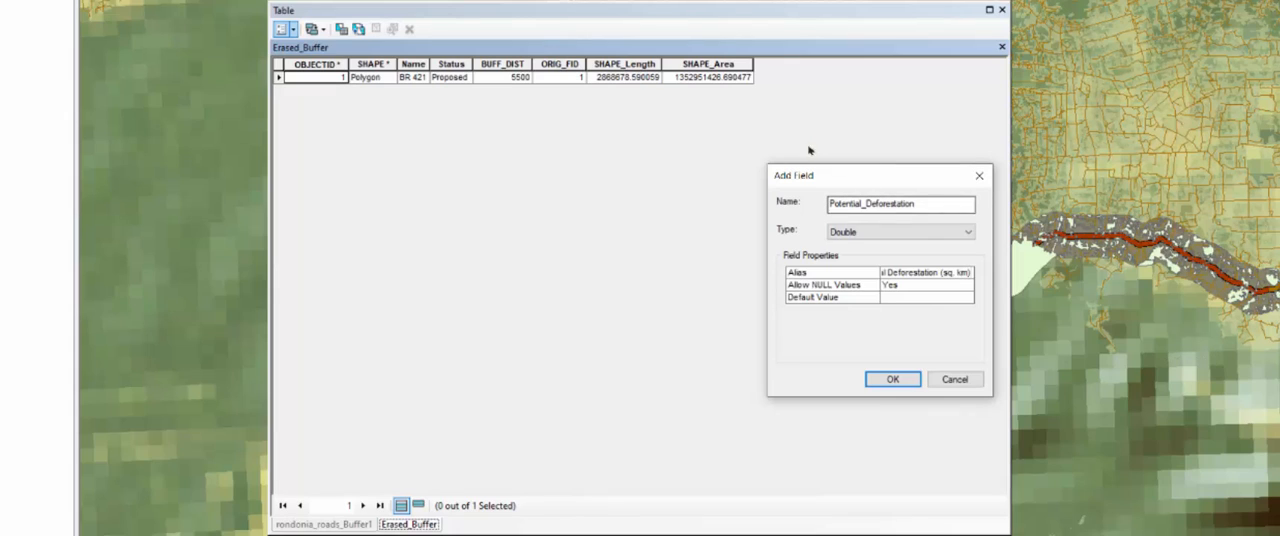
click(893, 379)
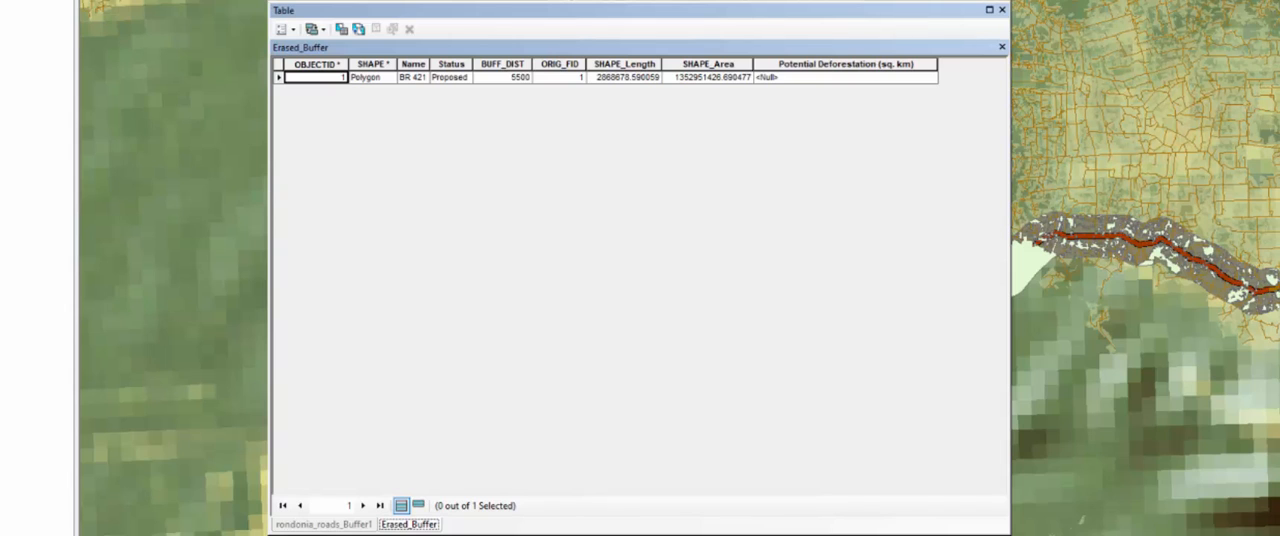
- Open the Field Calculator for Potential Deforestation (sq. km) and enter the expression [SHAPE_Area] / 1000000
right_click(840, 63)
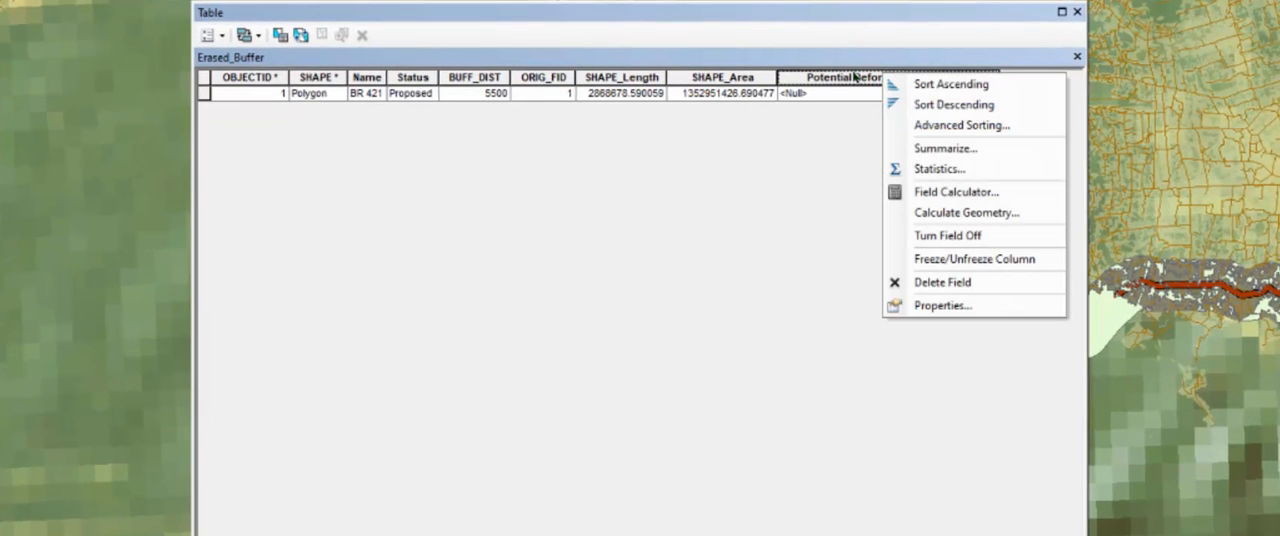
click(941, 196)
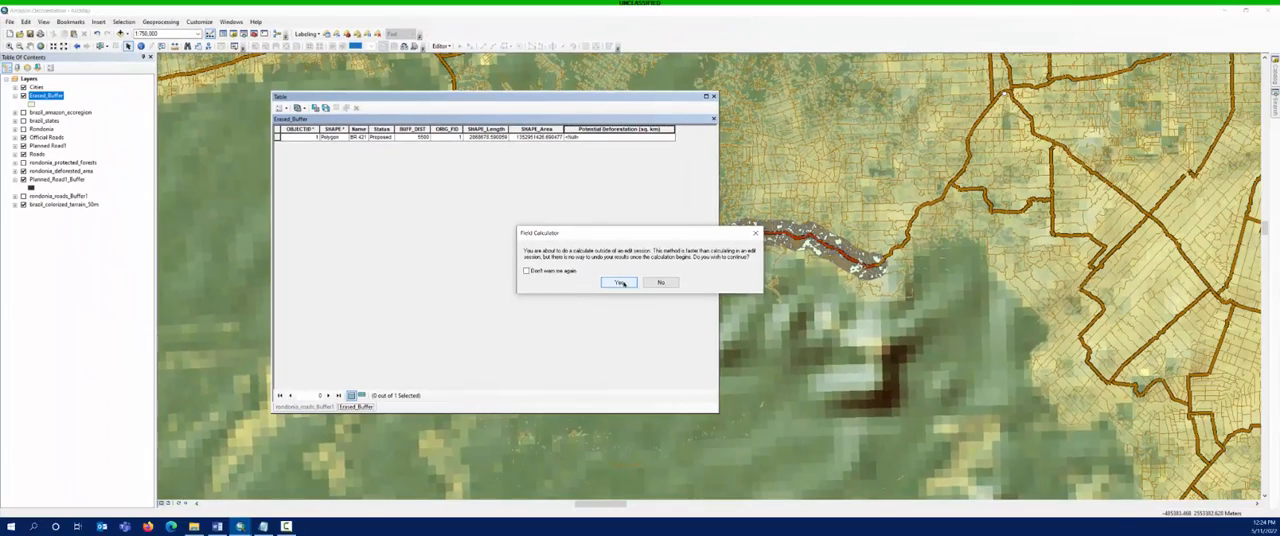
click(621, 283)
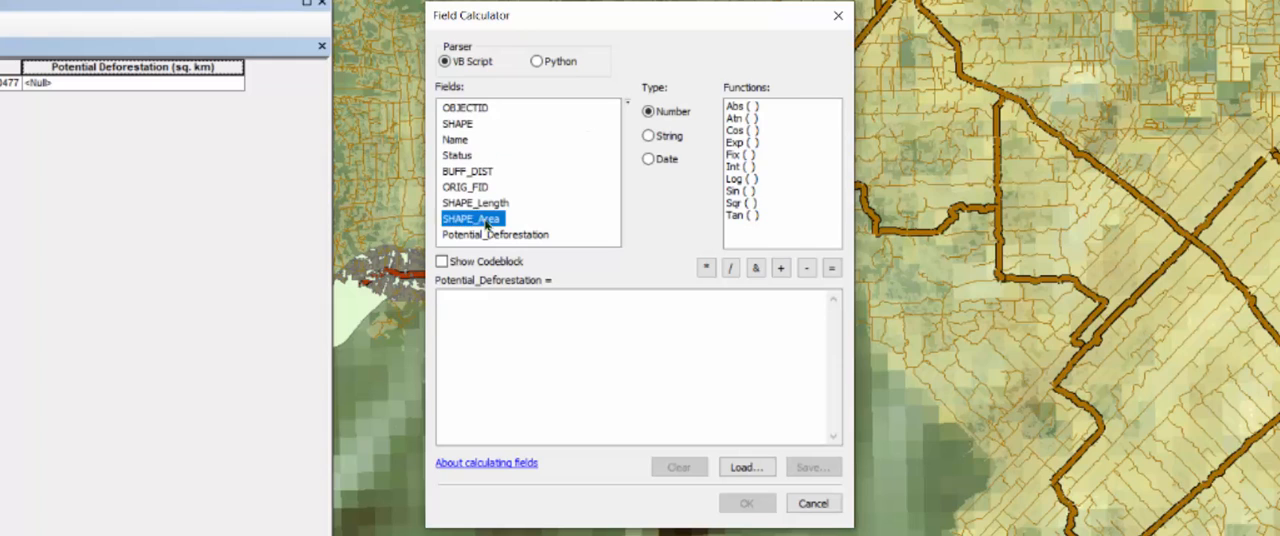
double_click(486, 220)
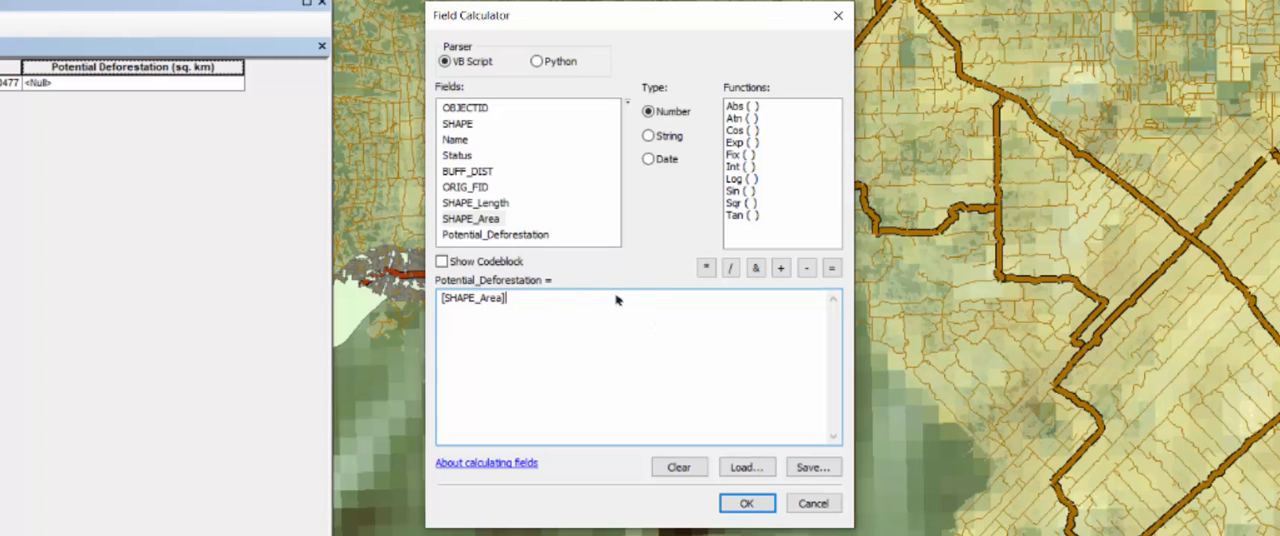
click(733, 272)
text(10)
key(End)
text(00000)
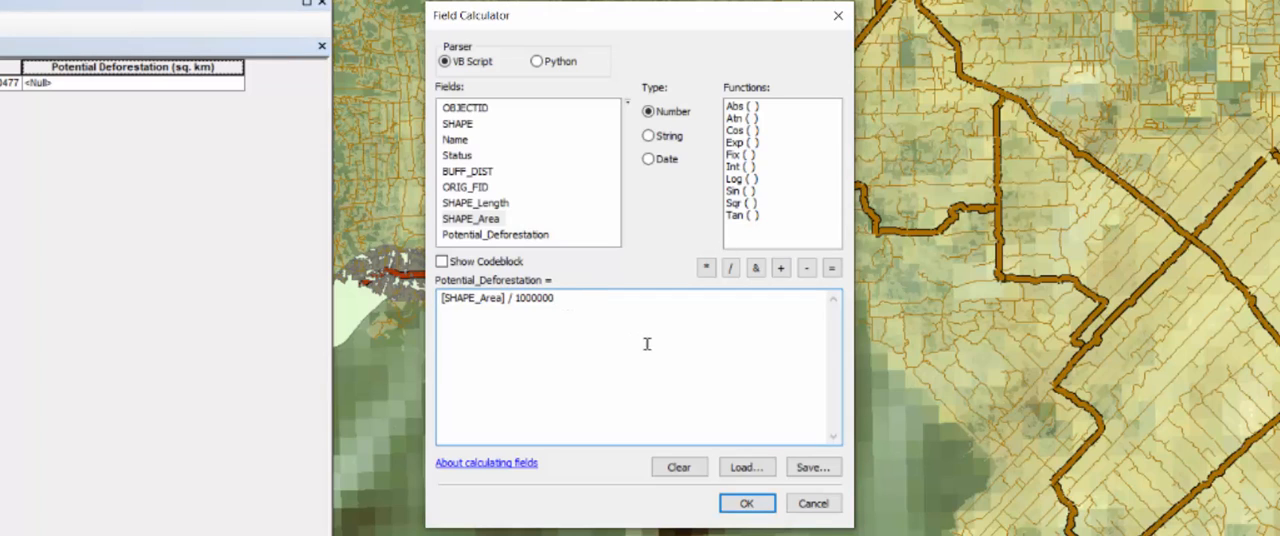
- Enclose the area conversion in parentheses and add a multiplication operator after it
text())
click(441, 300)
text(()
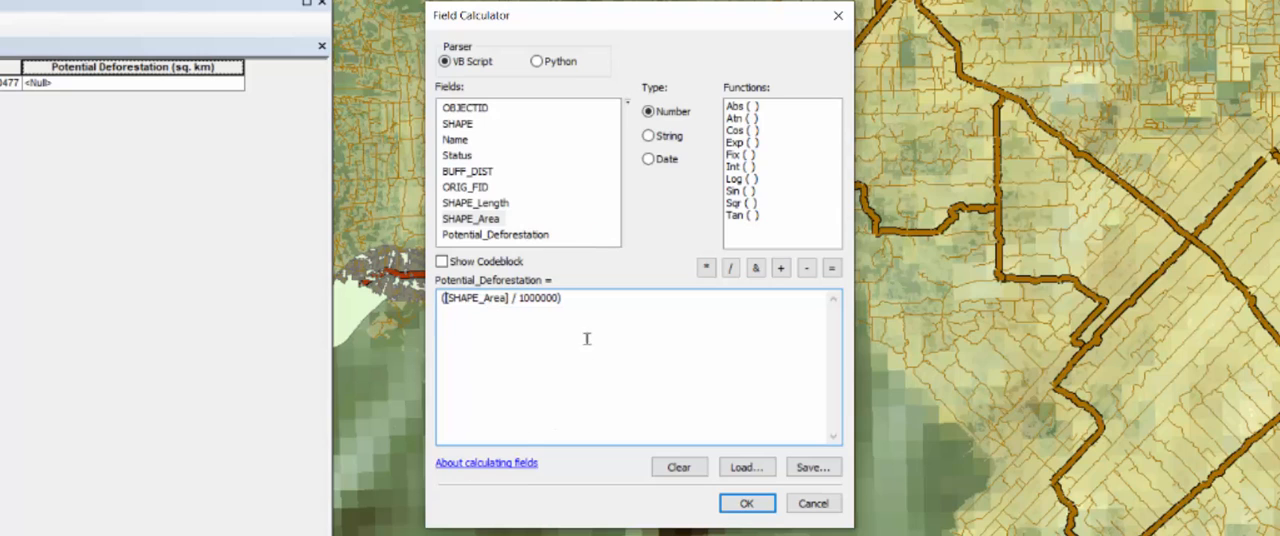
click(575, 308)
click(707, 270)
key(alt+Tab)
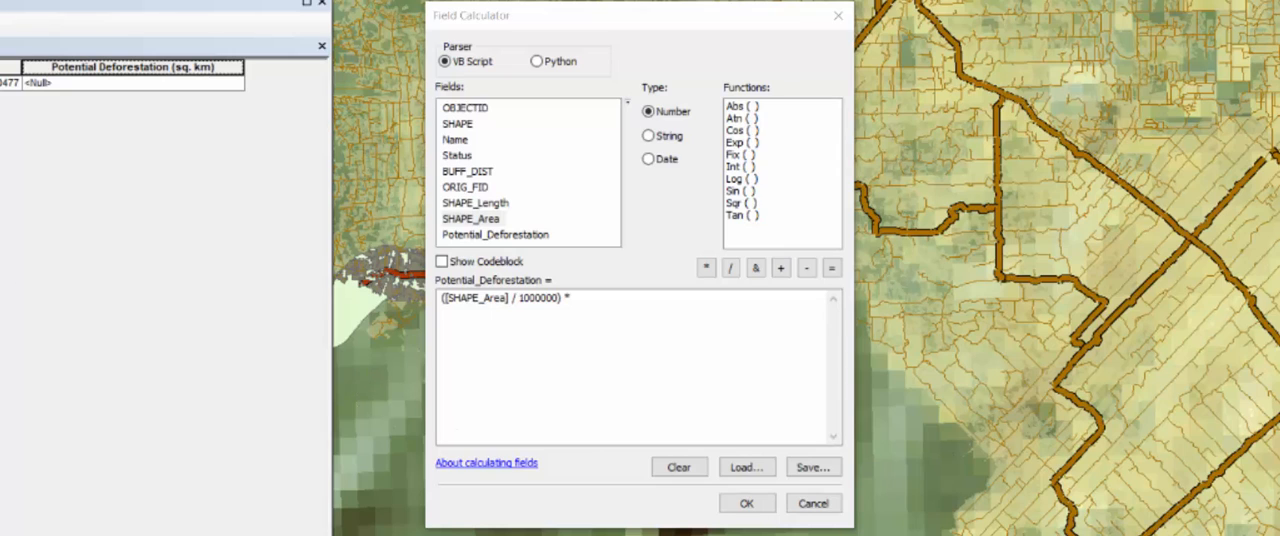
key(alt+Tab)
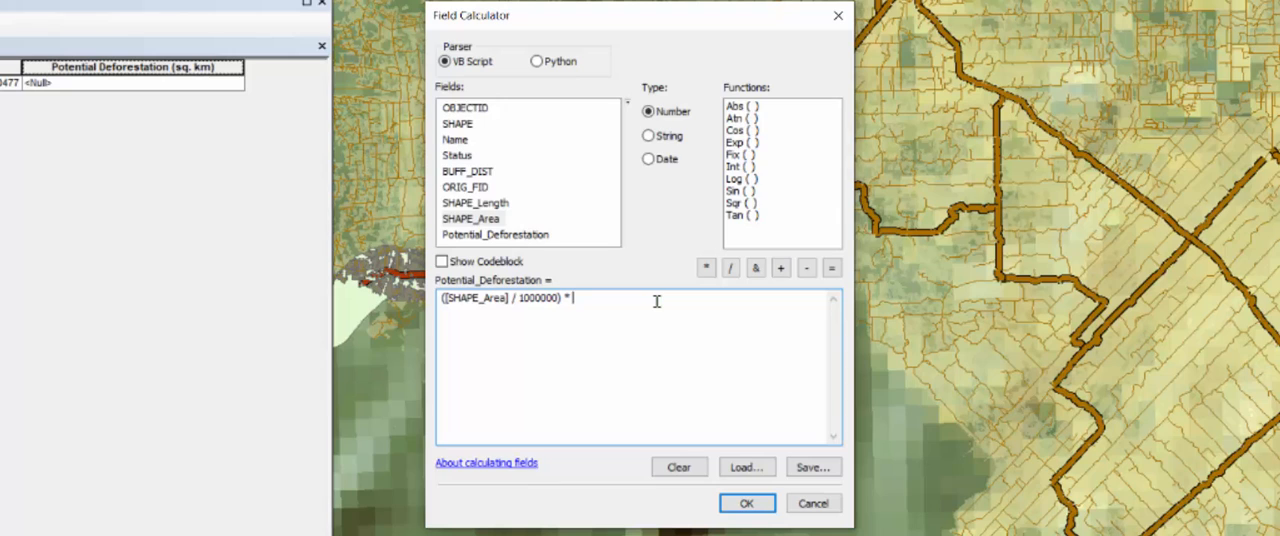
- Add the deforestation percentage as a fraction, (36.56 / 100), as the second factor of the expression
text(36.5)
text(6)
text(/ )
text(1000000))
key(End)
text())
key(ctrl+Left)
key(ctrl+Left)
key(ctrl+Left)
text(()
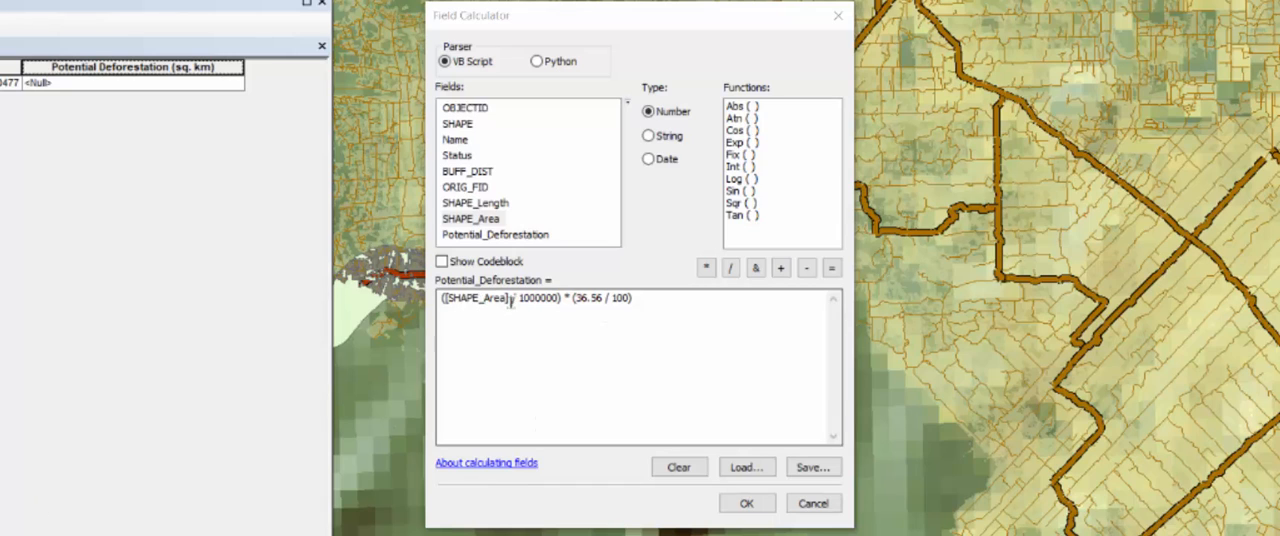
- Finalize the expression as ([SHAPE_Area] / 1000000) * (36.56 / 100) and run the field calculation
click(568, 300)
text(*)
drag(578, 300, 597, 299)
click(603, 300)
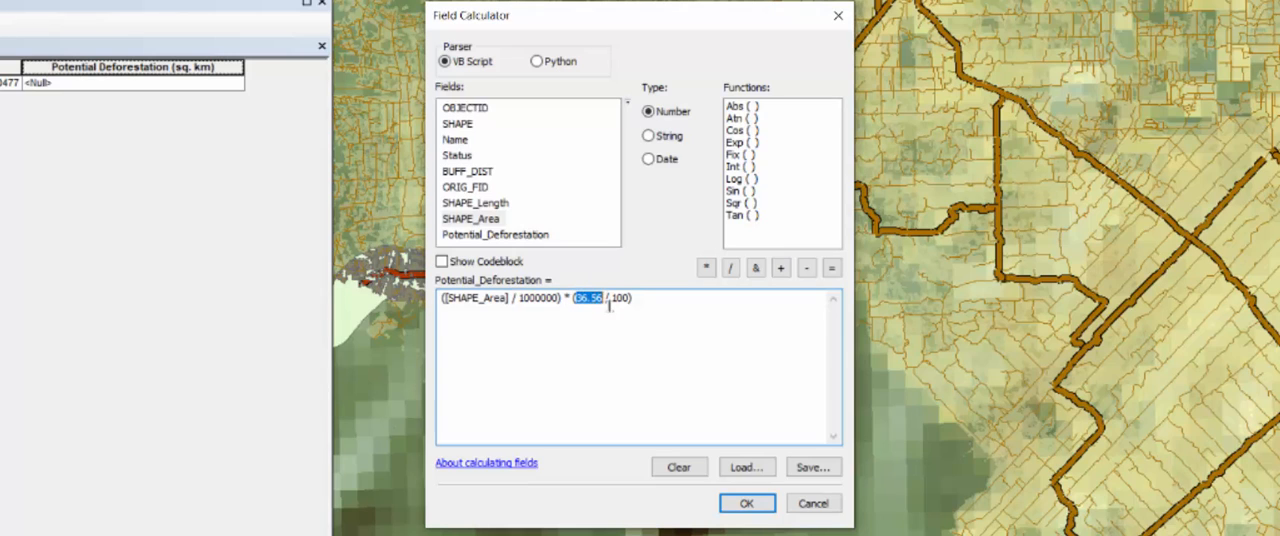
click(646, 322)
click(747, 503)
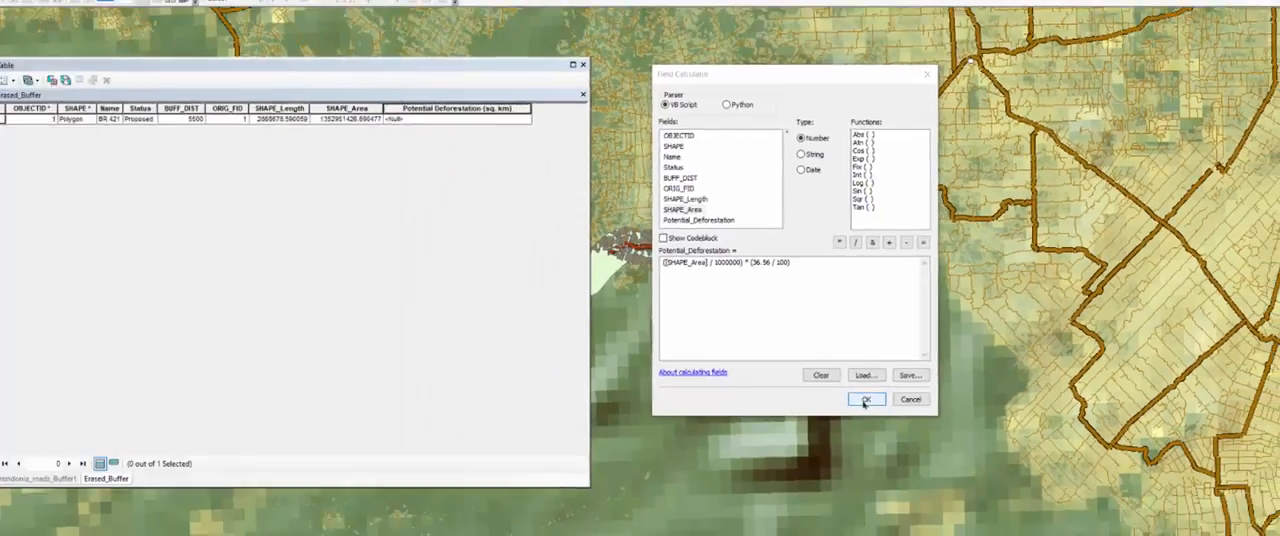
click(865, 400)
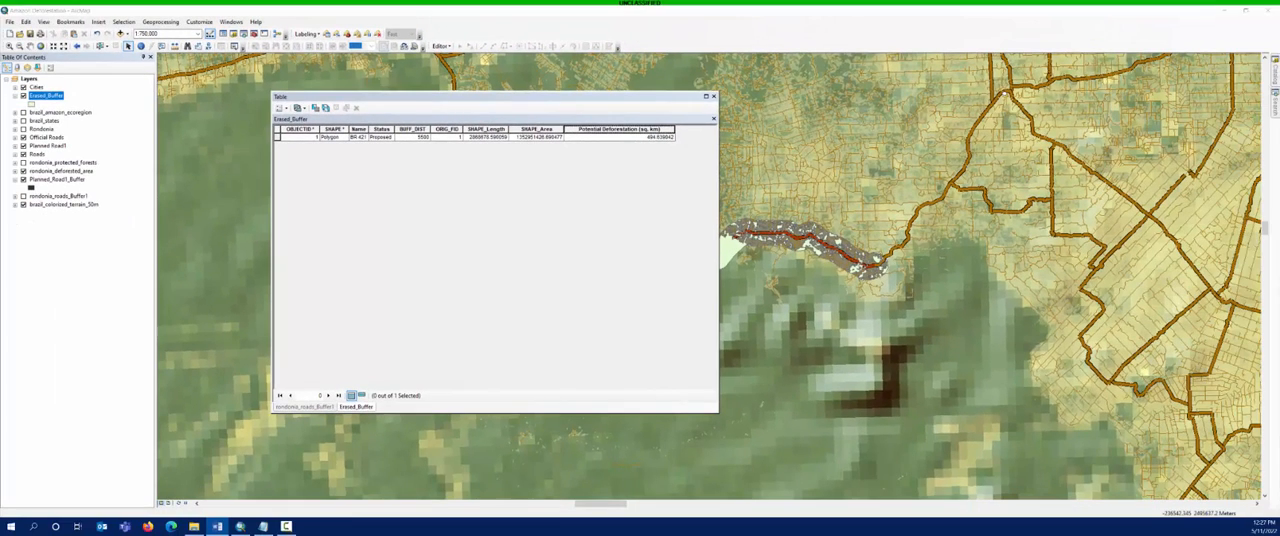
- Close the attribute table and zoom the map to the Rondonia bookmark
click(713, 97)
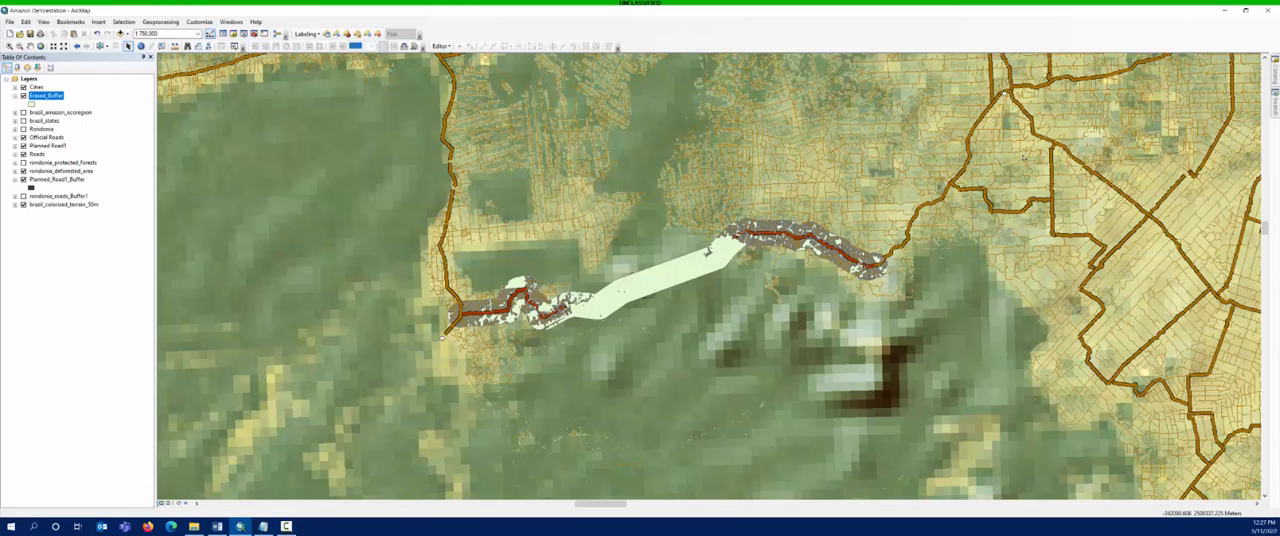
click(70, 21)
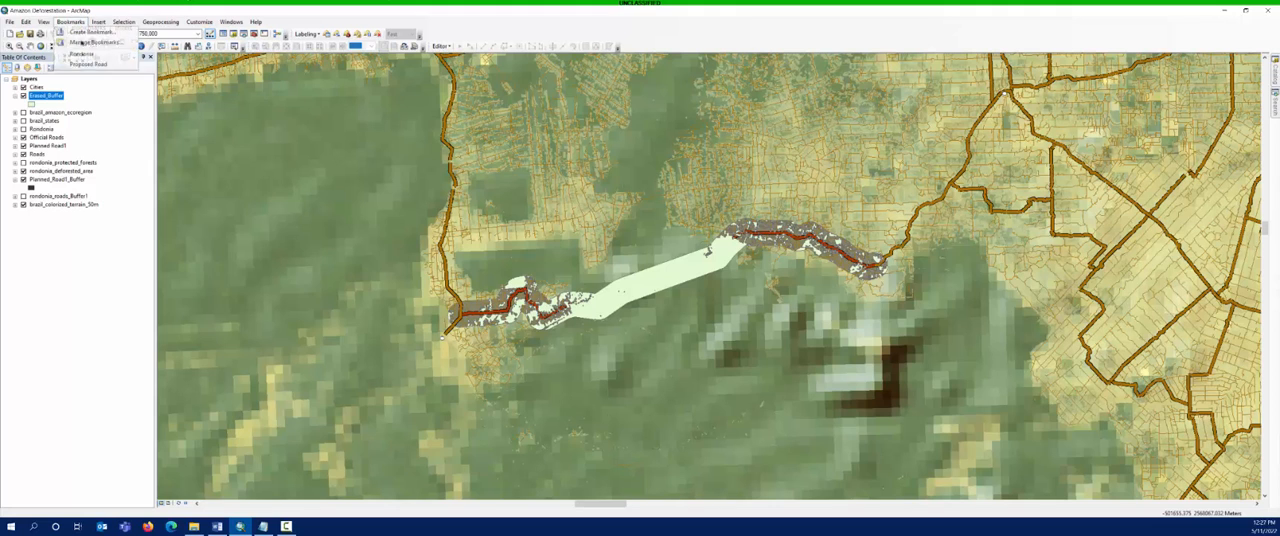
click(90, 64)
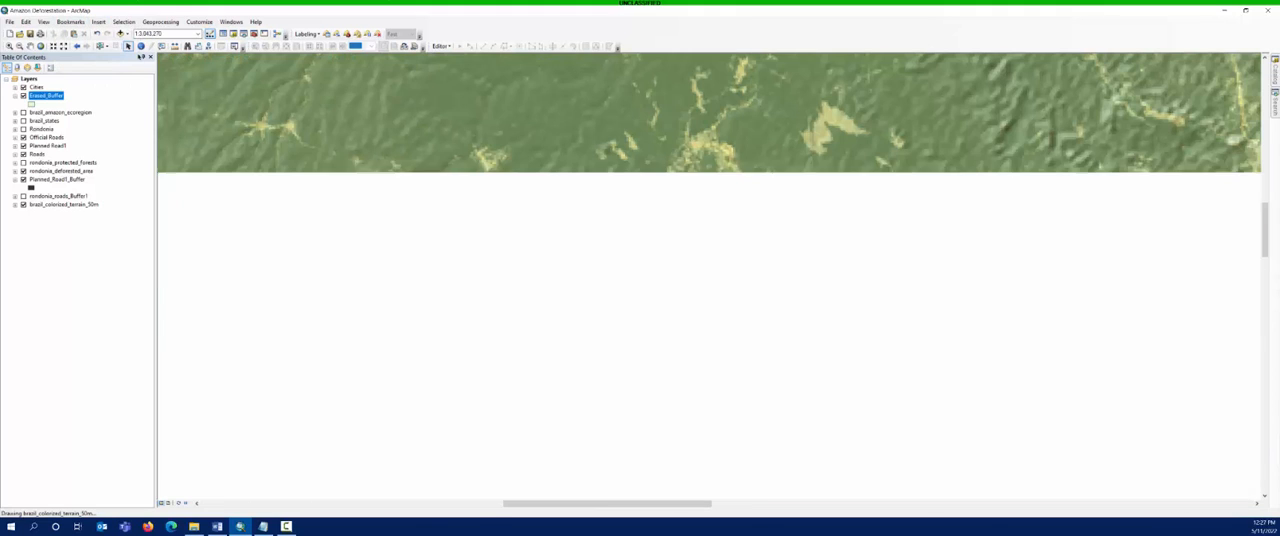